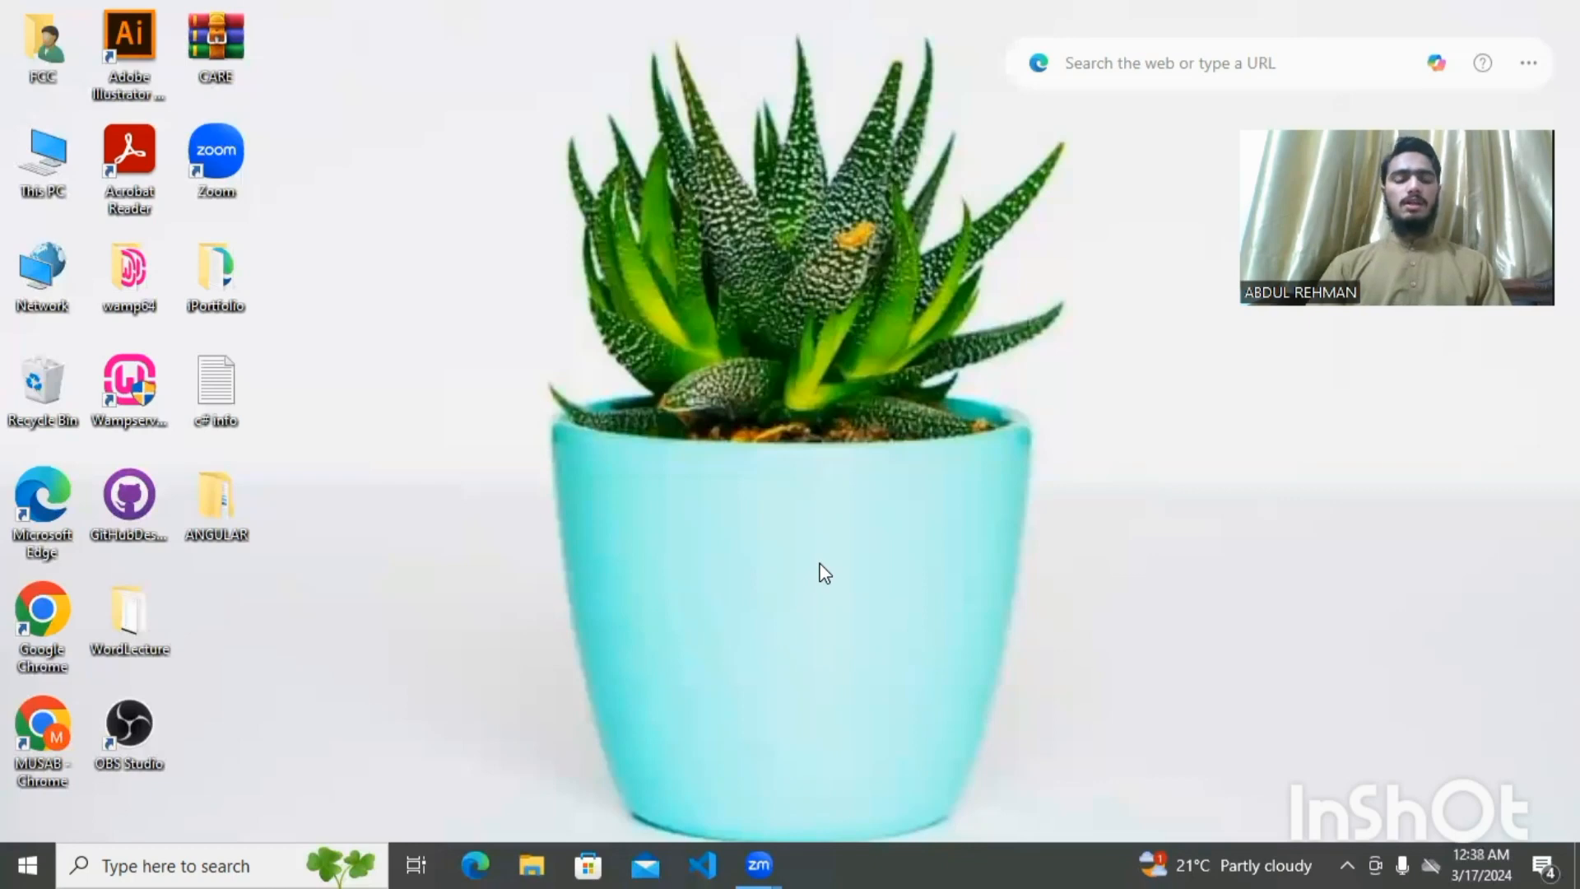
Launch Word 2013 from the Windows search and create a blank document
key(super)
text(wor)
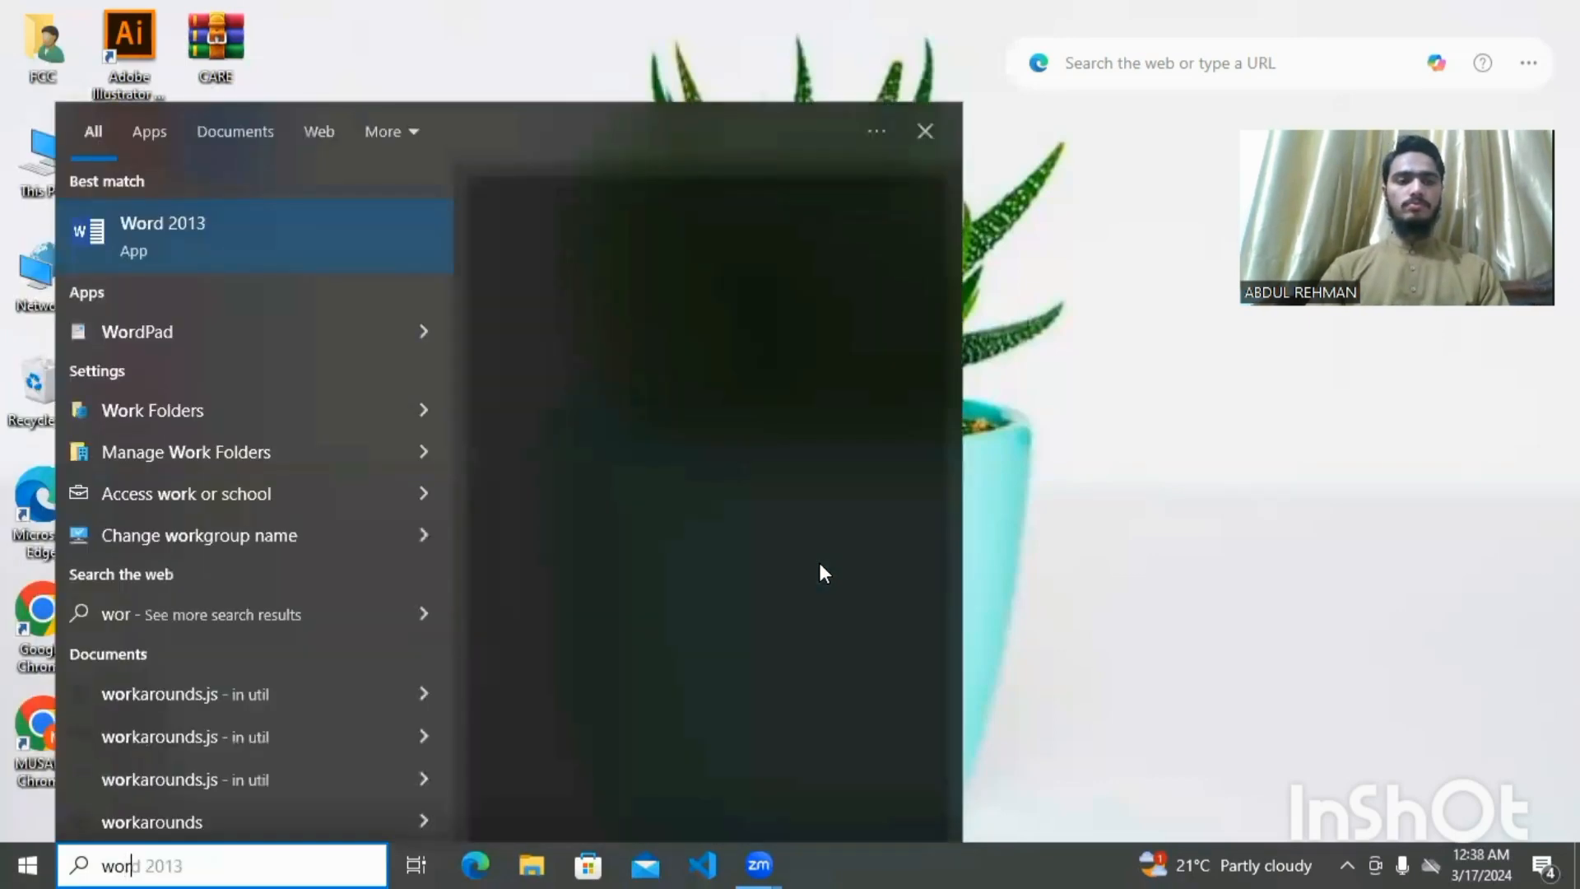
key(Return)
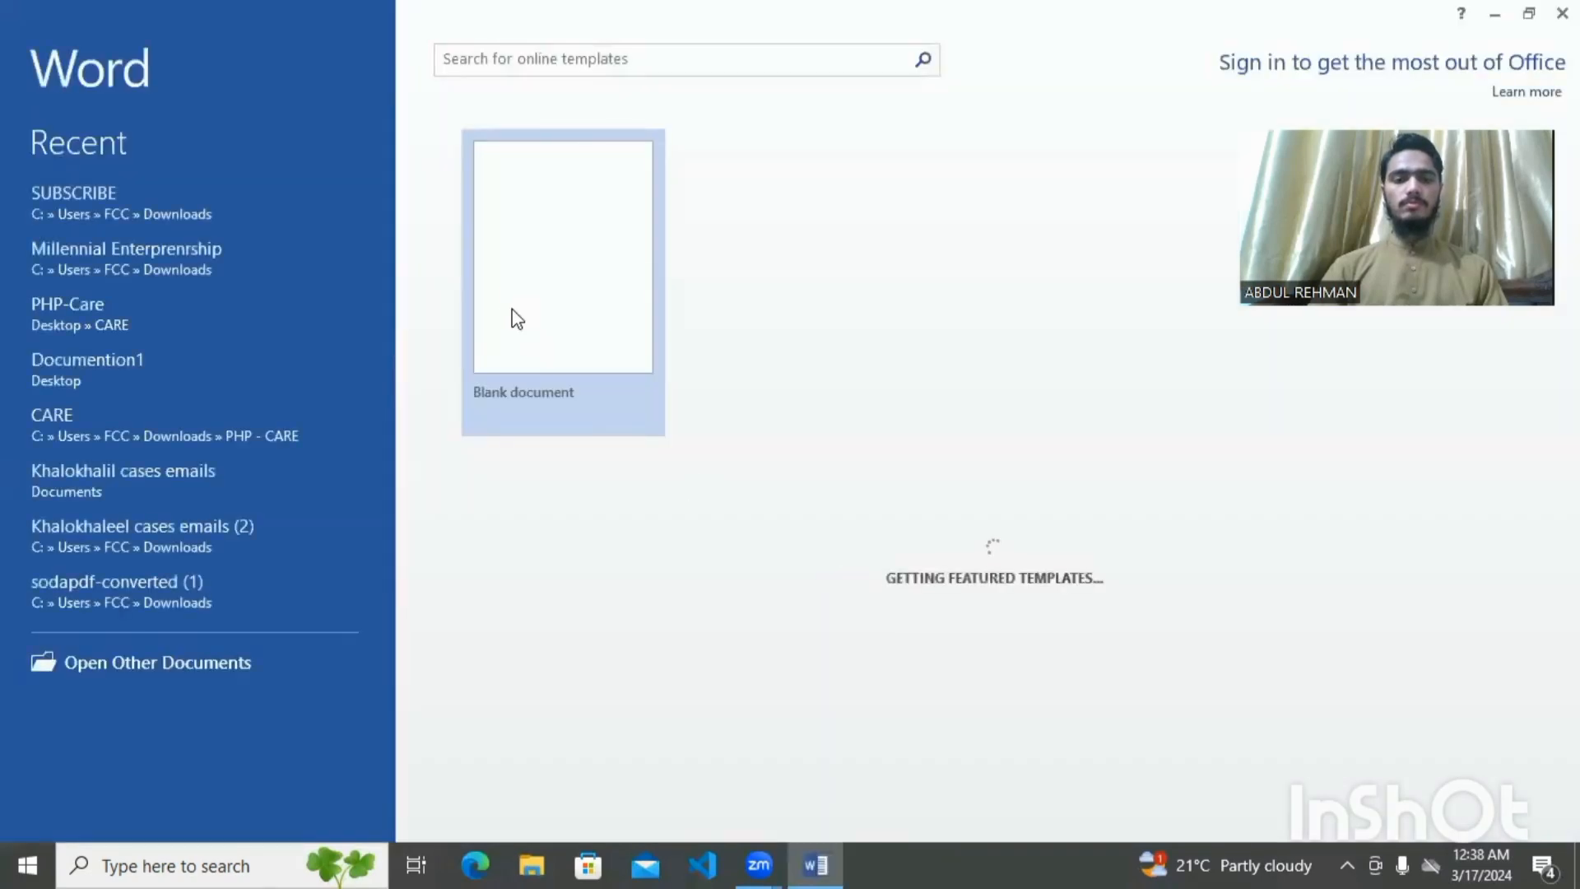
click(502, 289)
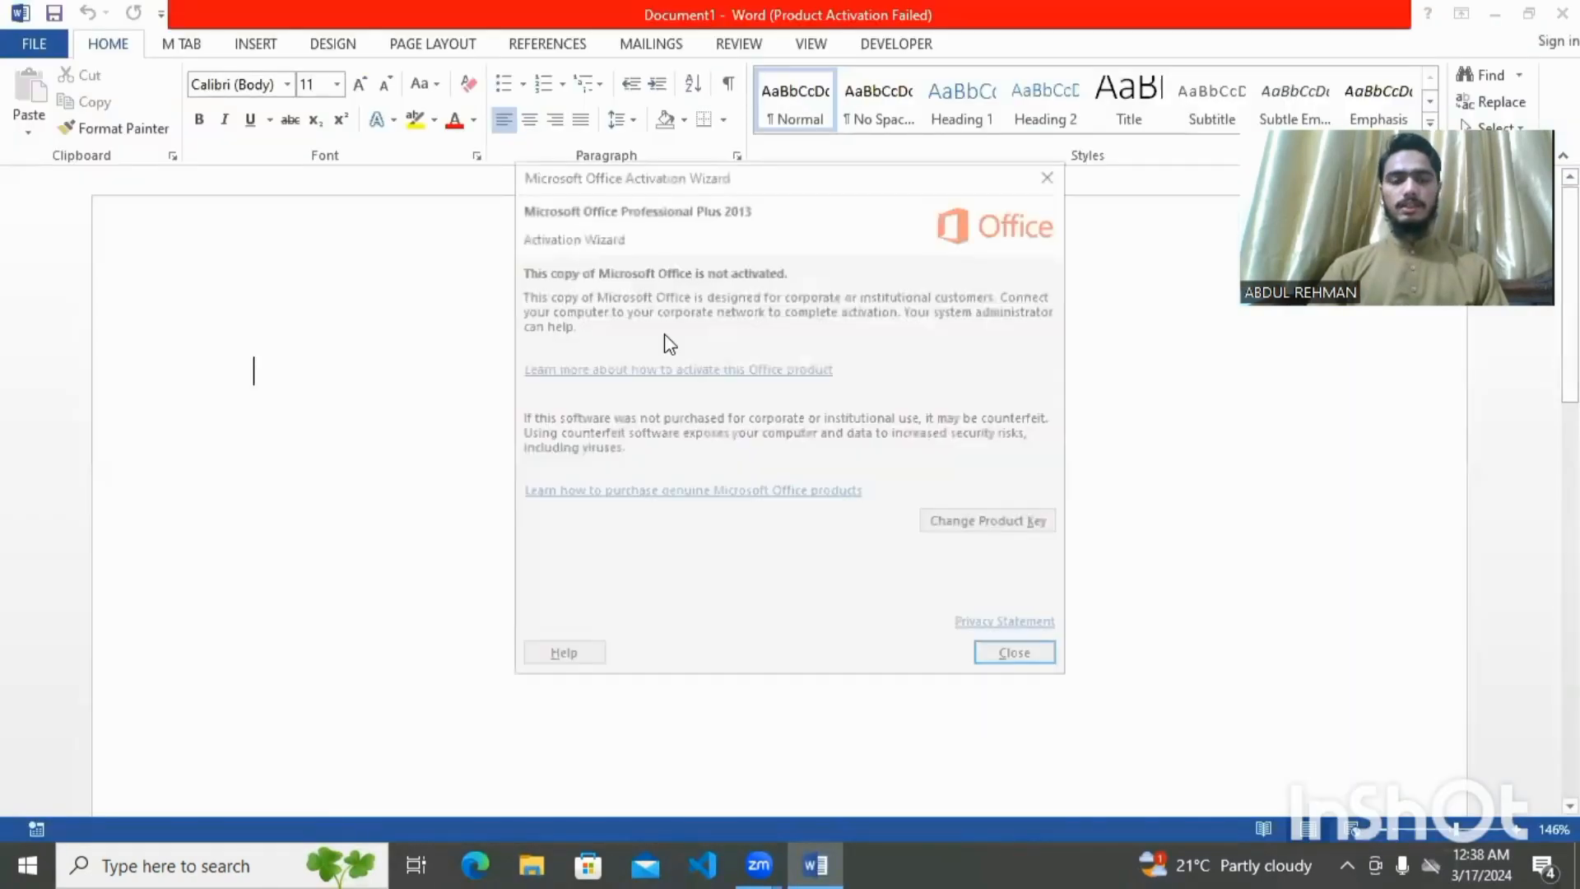
Dismiss the Activation Wizard and zoom out to 57% to view the whole page
click(1047, 179)
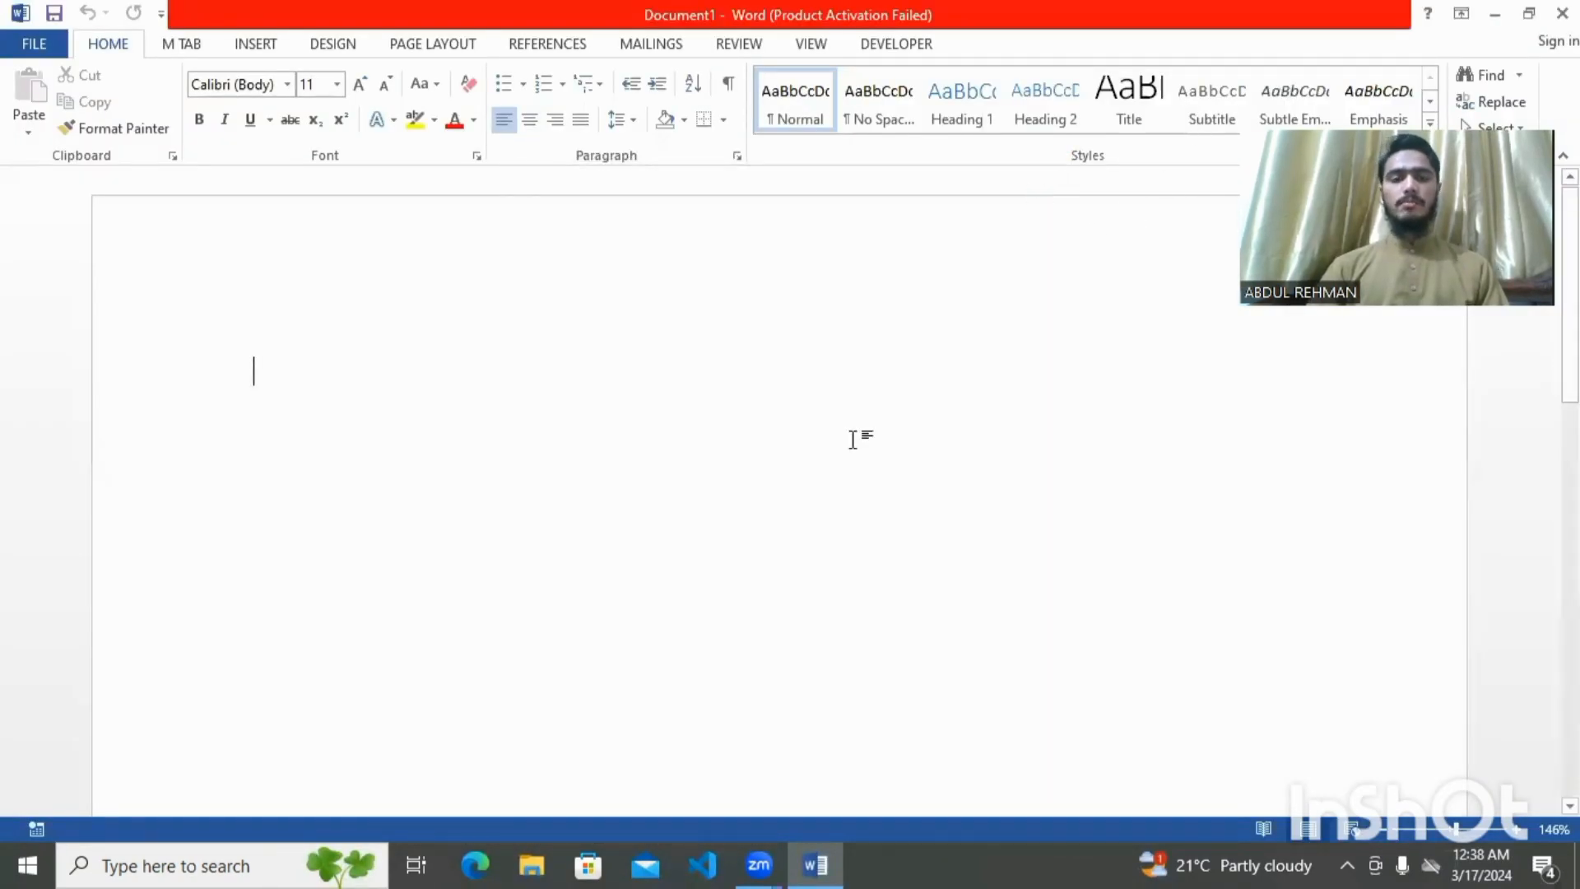
click(1437, 830)
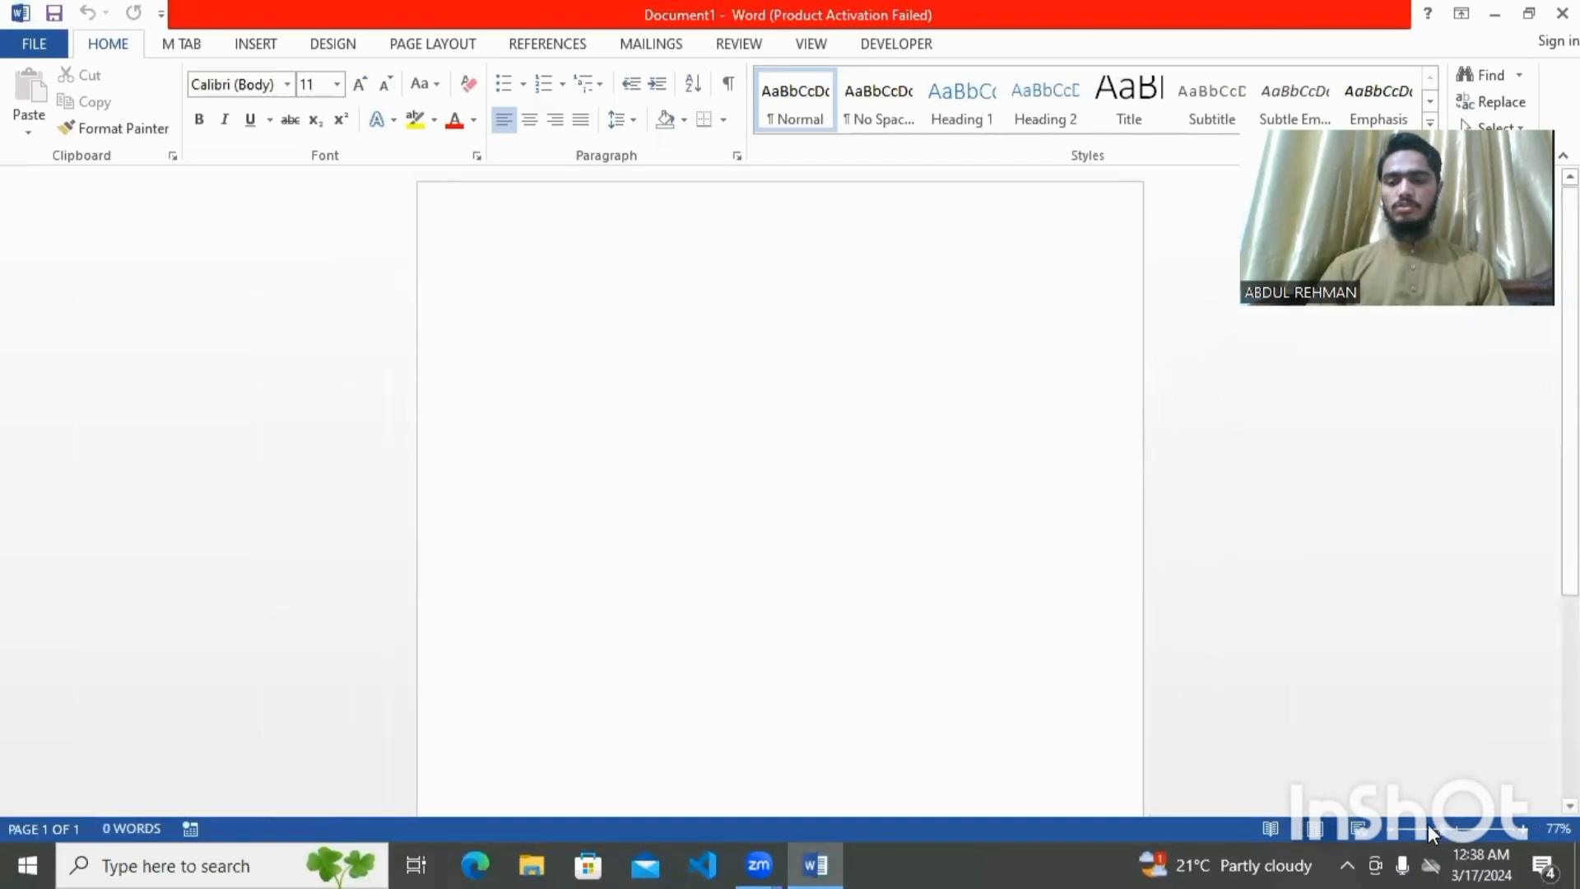
click(1429, 826)
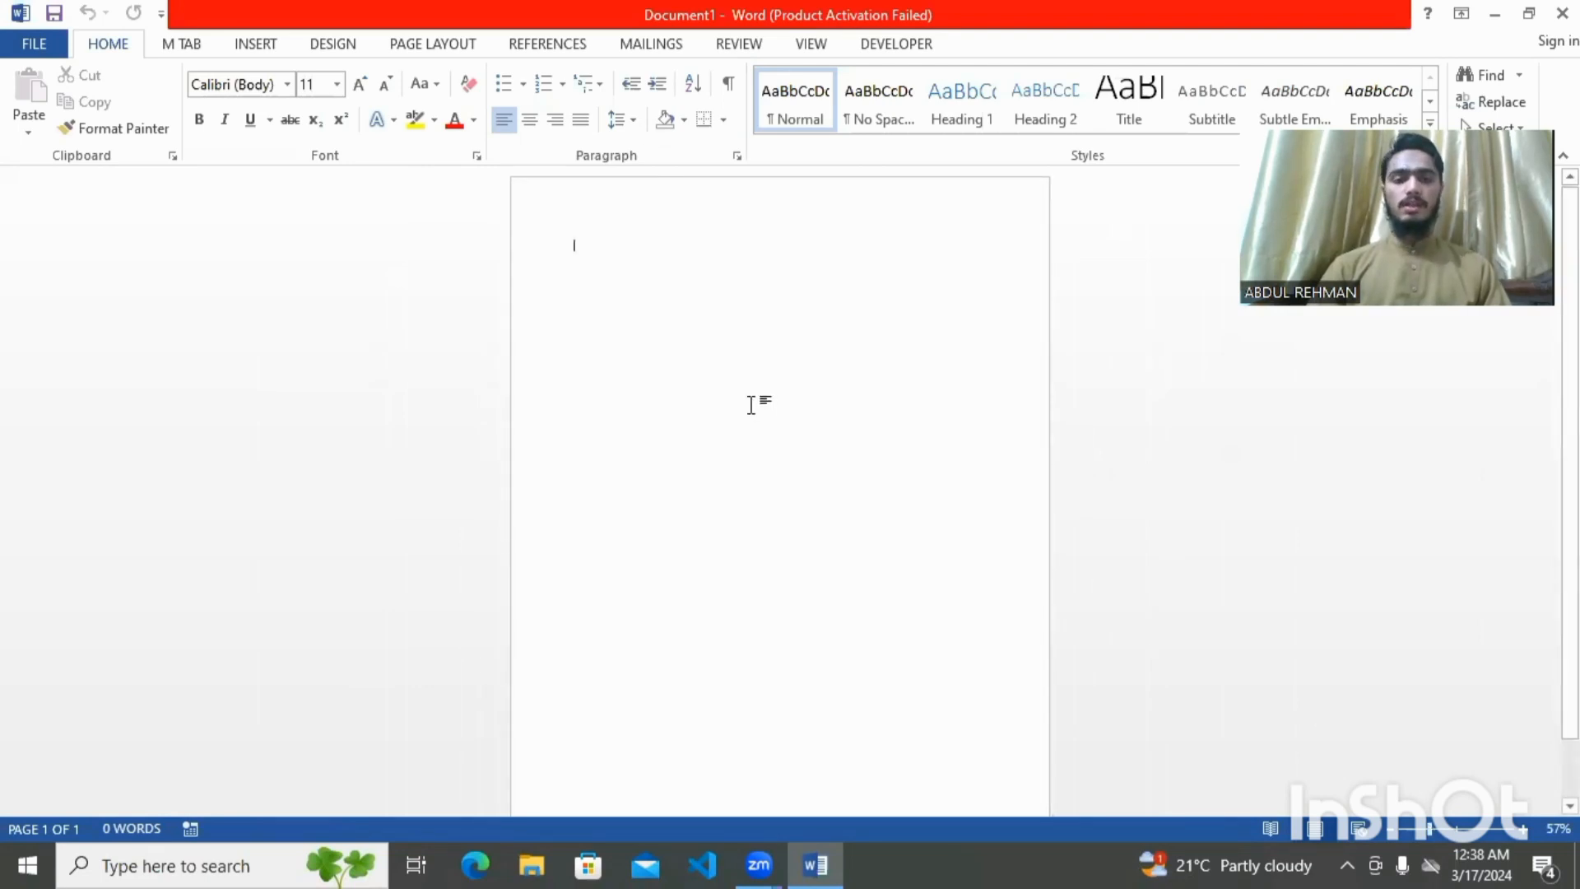
text(to)
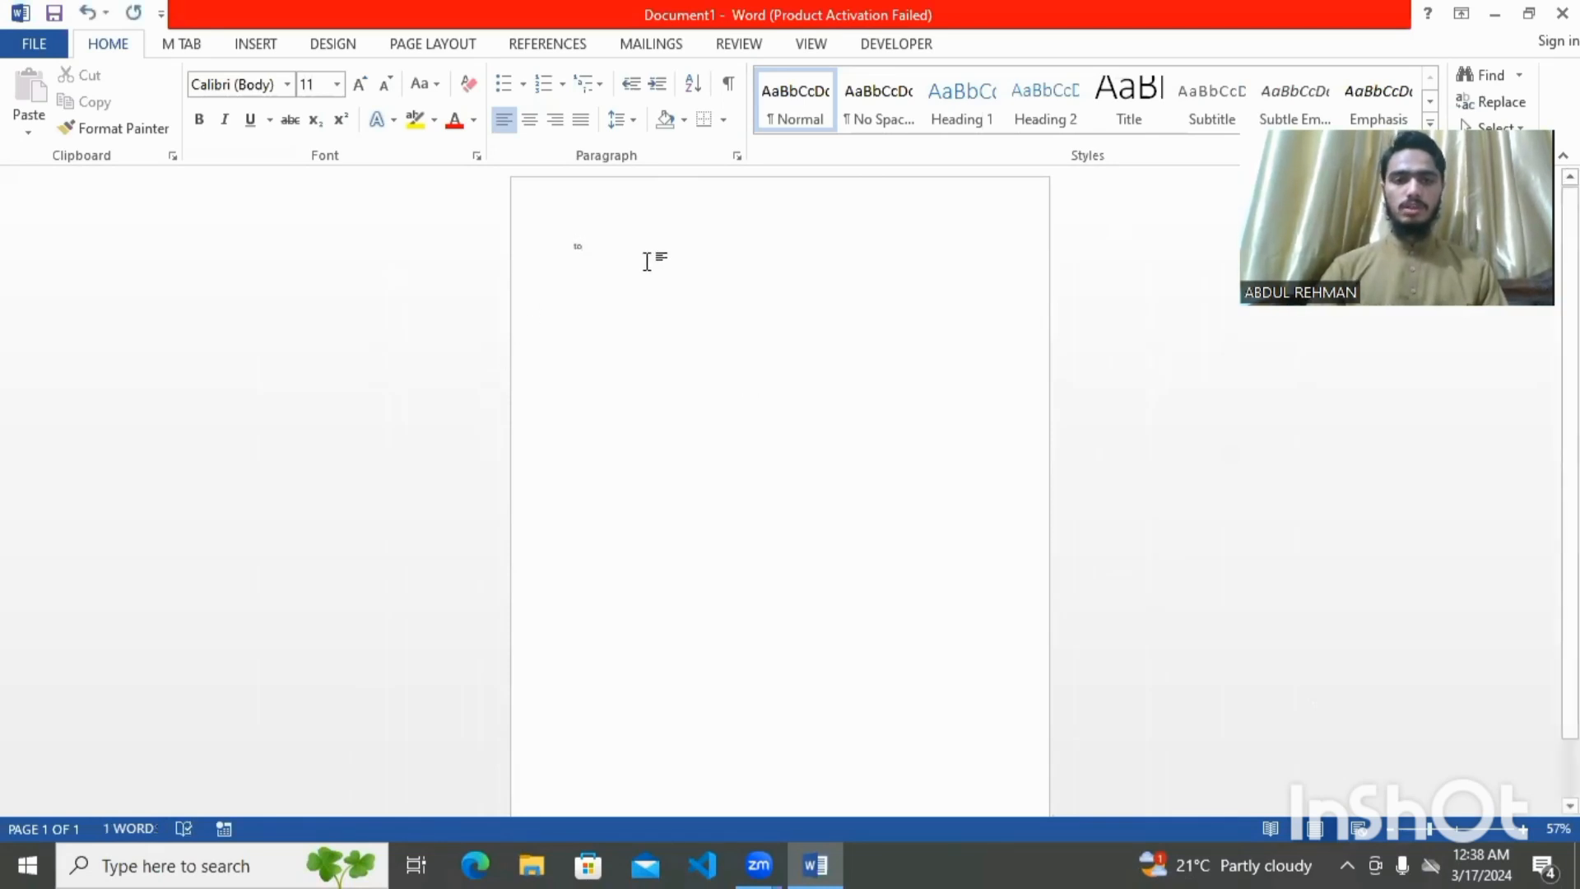
key(BackSpace)
key(BackSpace)
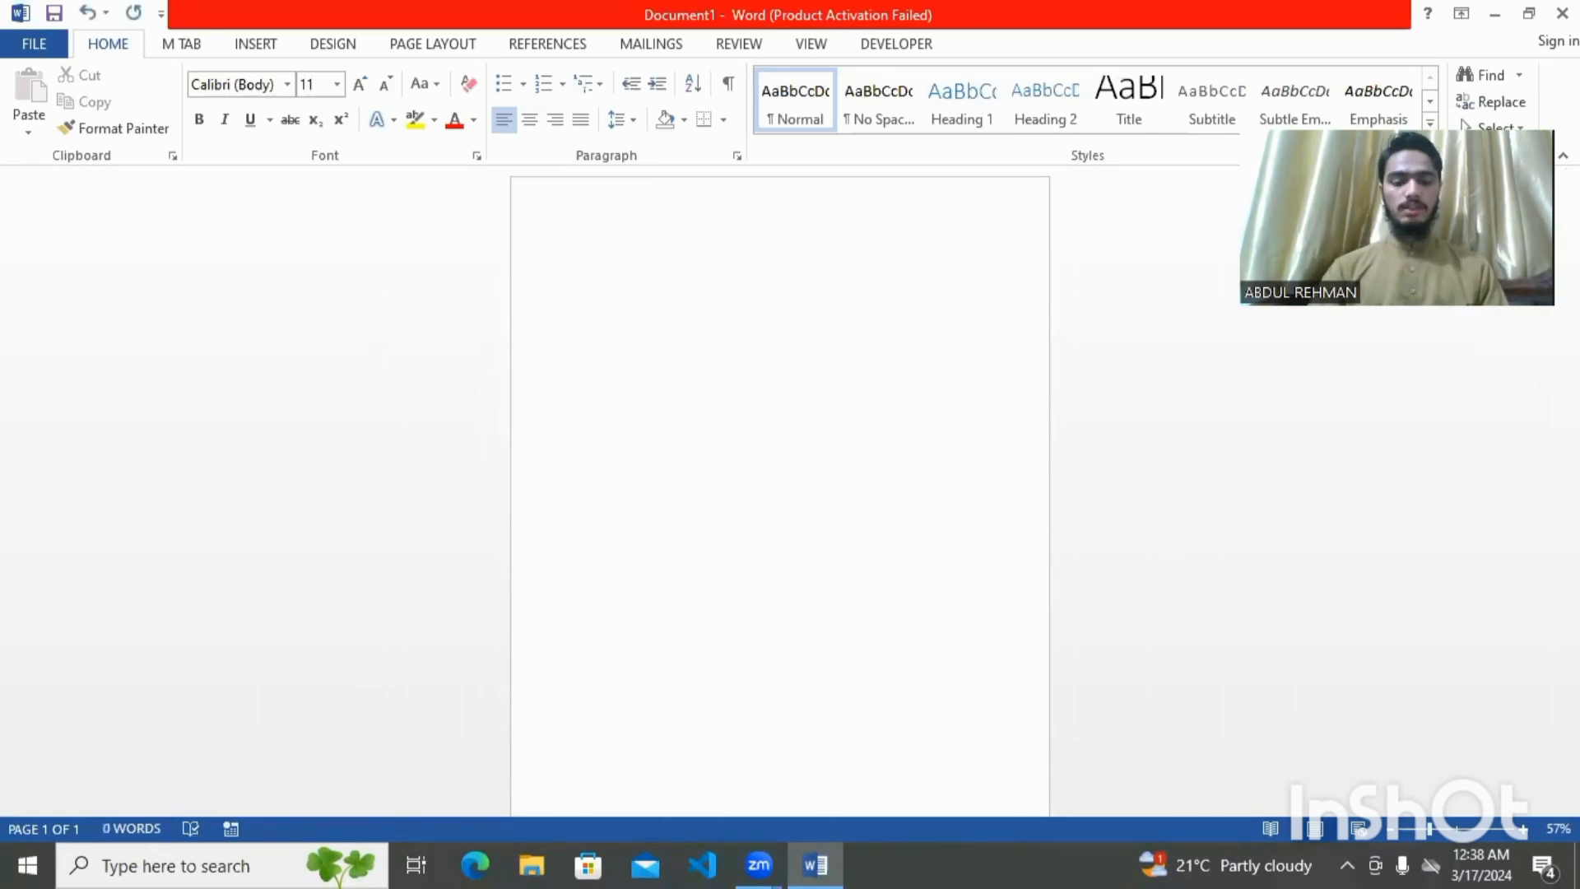
Set the font to 22-point Arial Rounded MT Bold
click(336, 84)
click(310, 308)
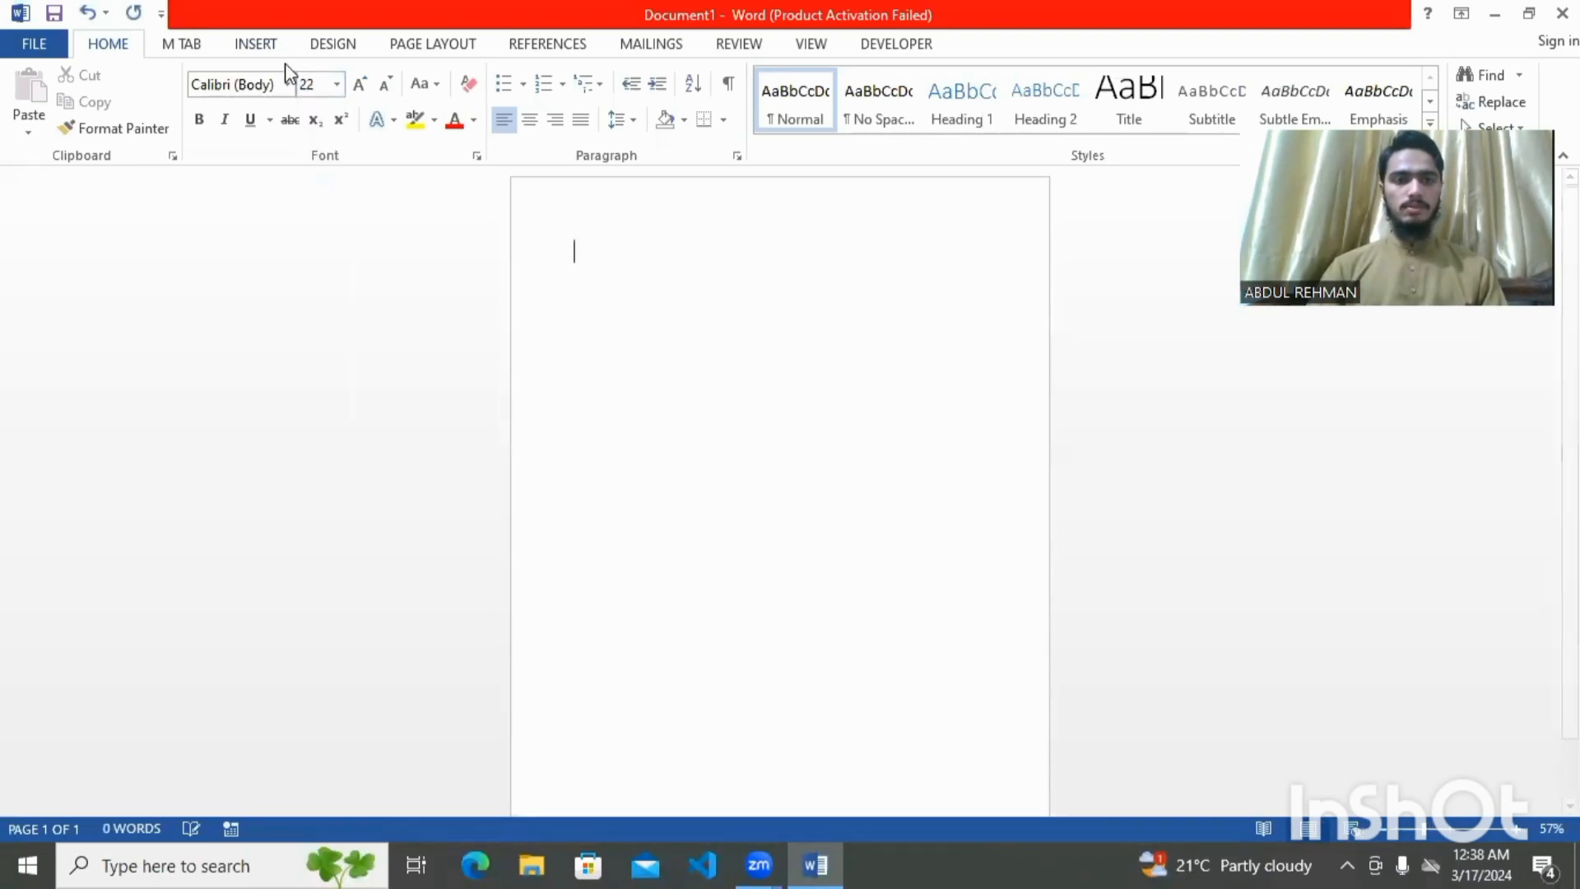
click(288, 84)
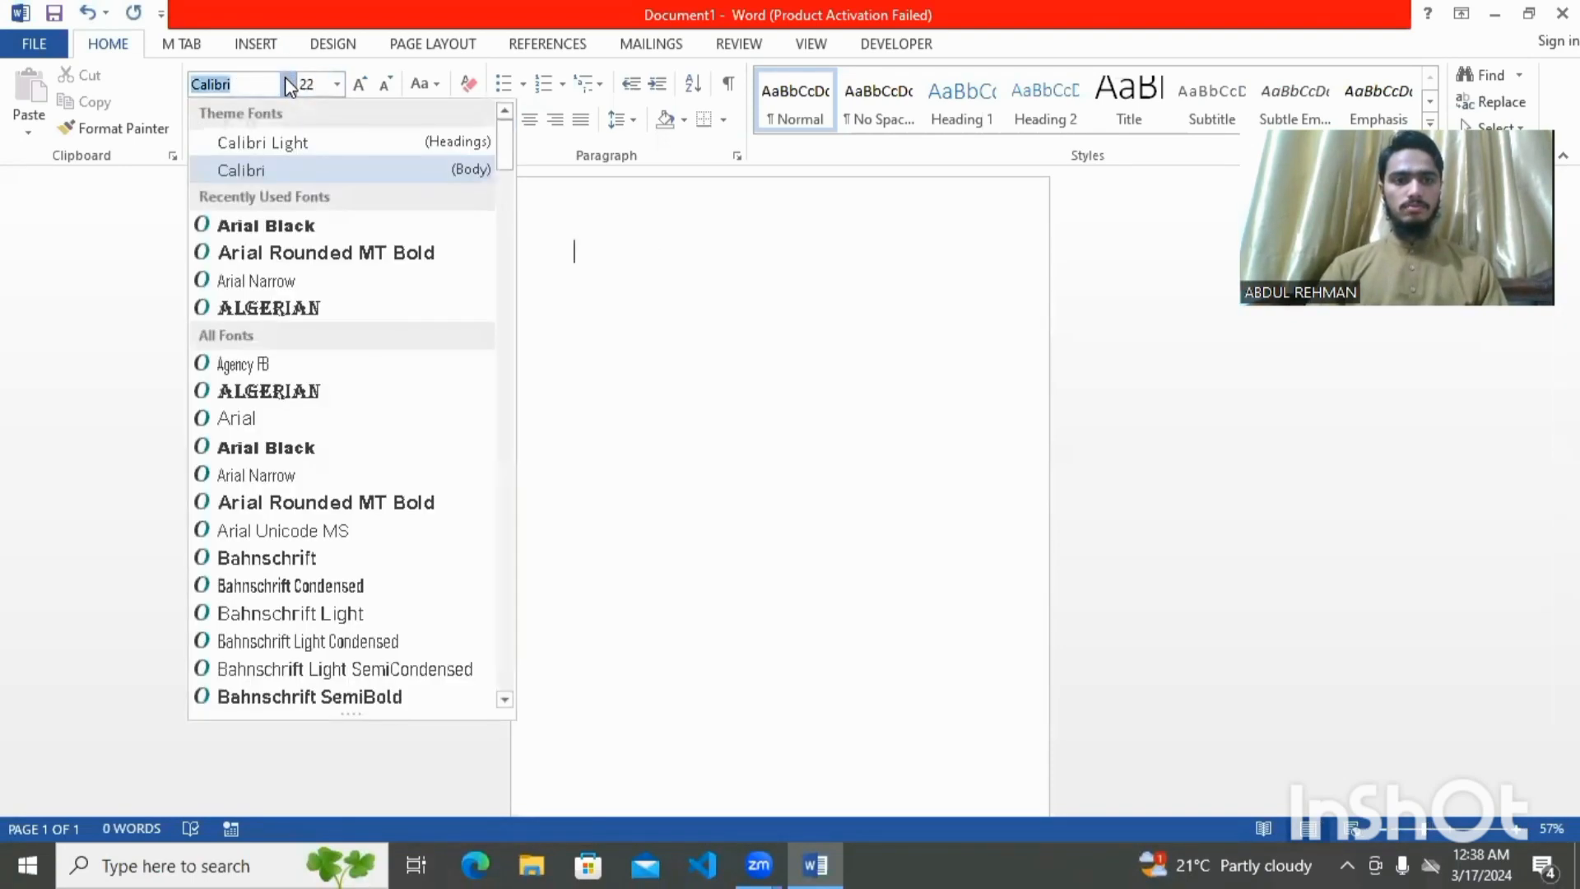
click(271, 252)
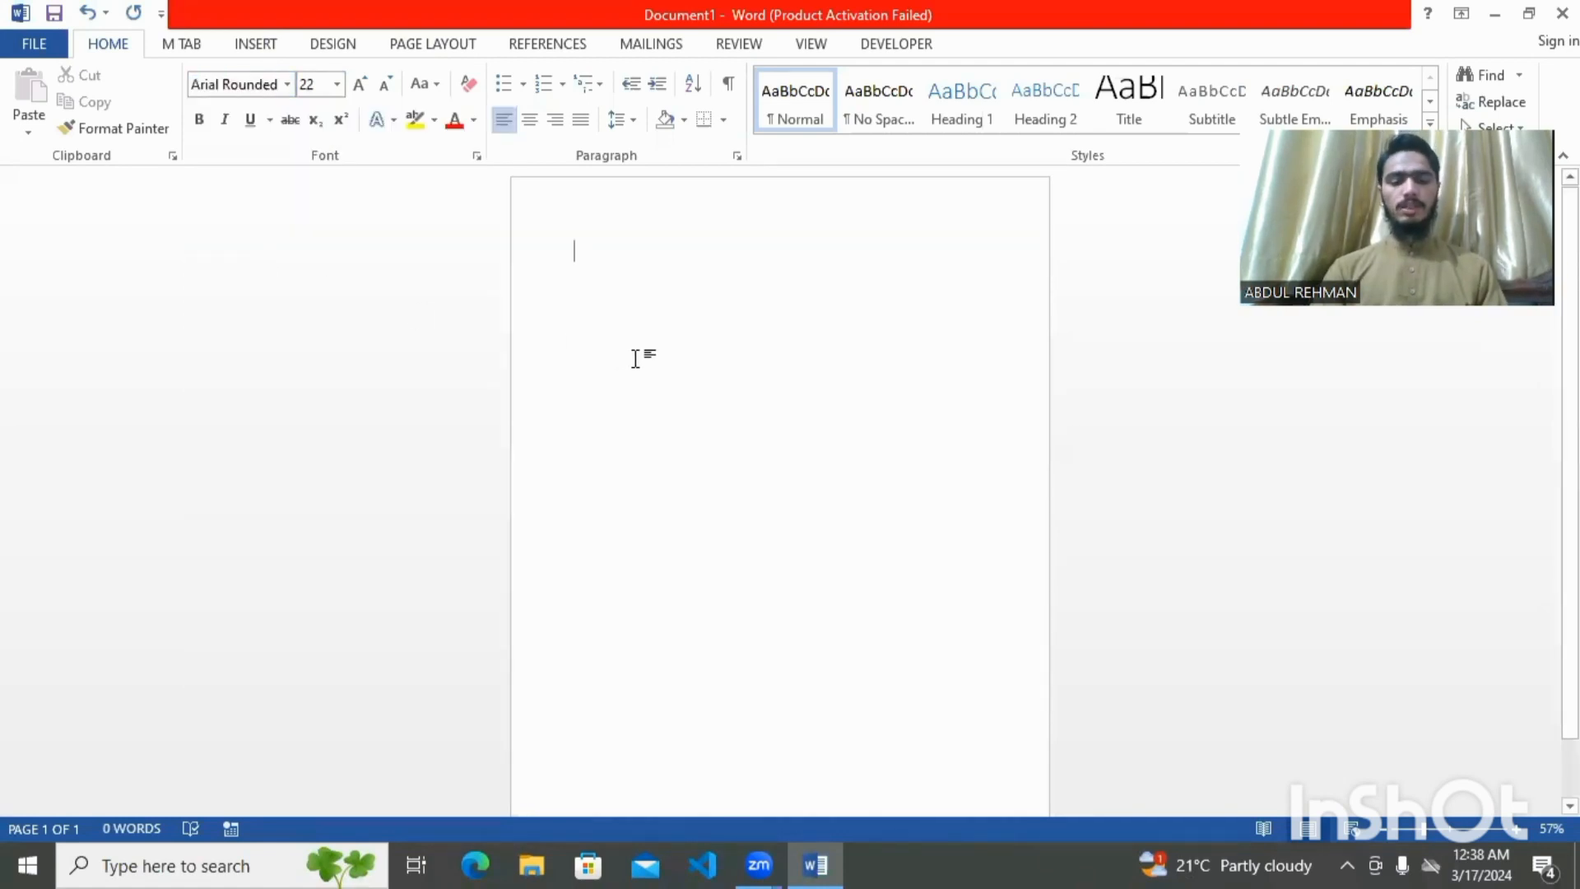
text(to)
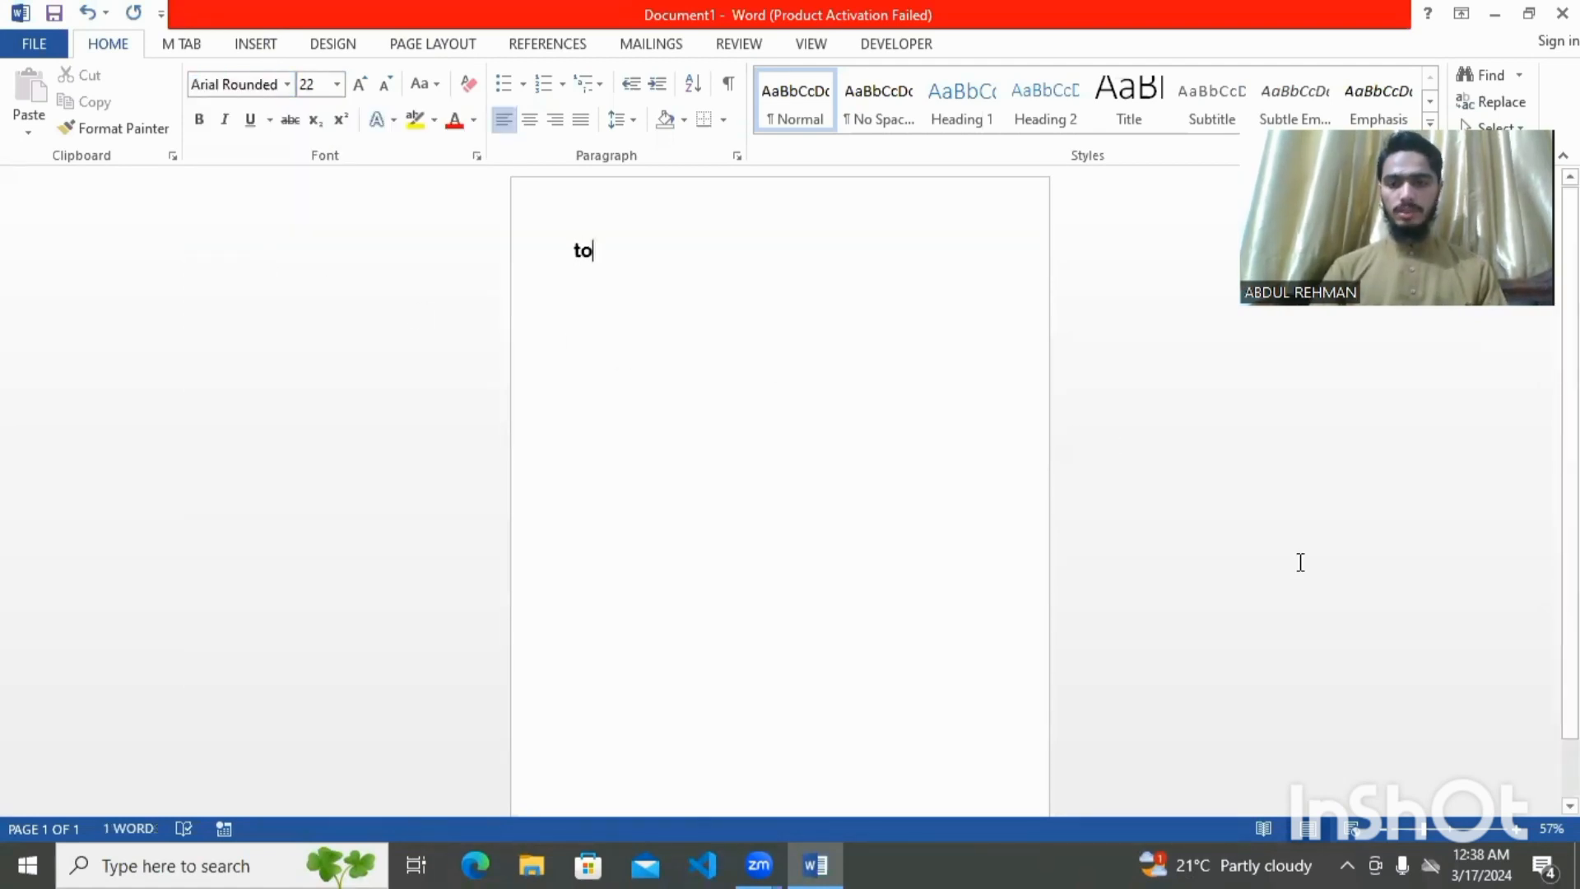
click(1434, 832)
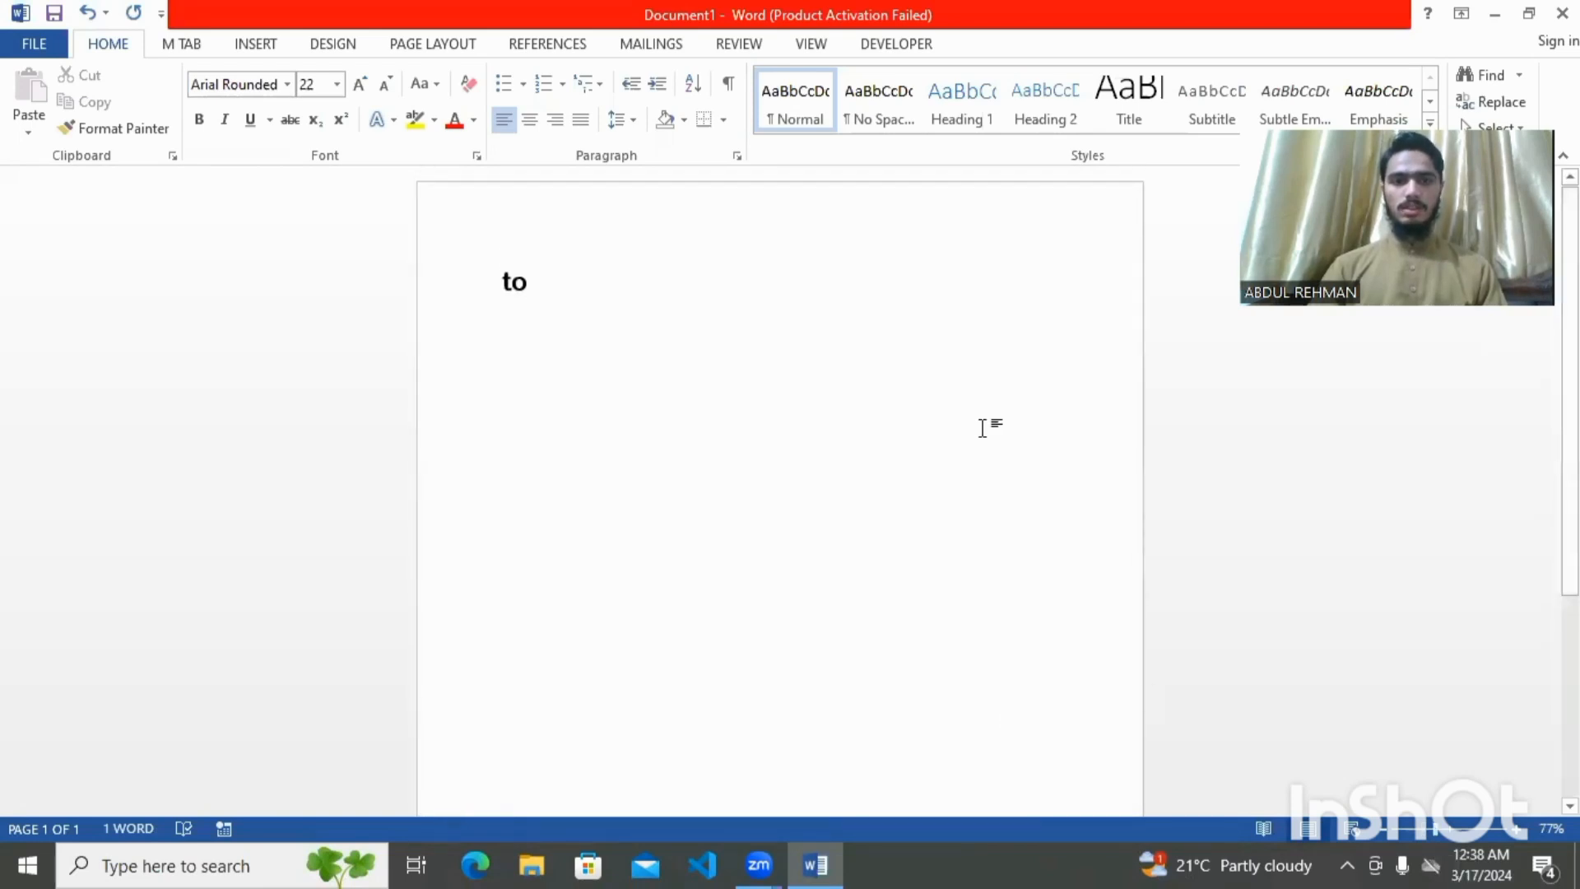
Type the TO: and FROM: lines
key(BackSpace)
key(BackSpace)
text(TO:)
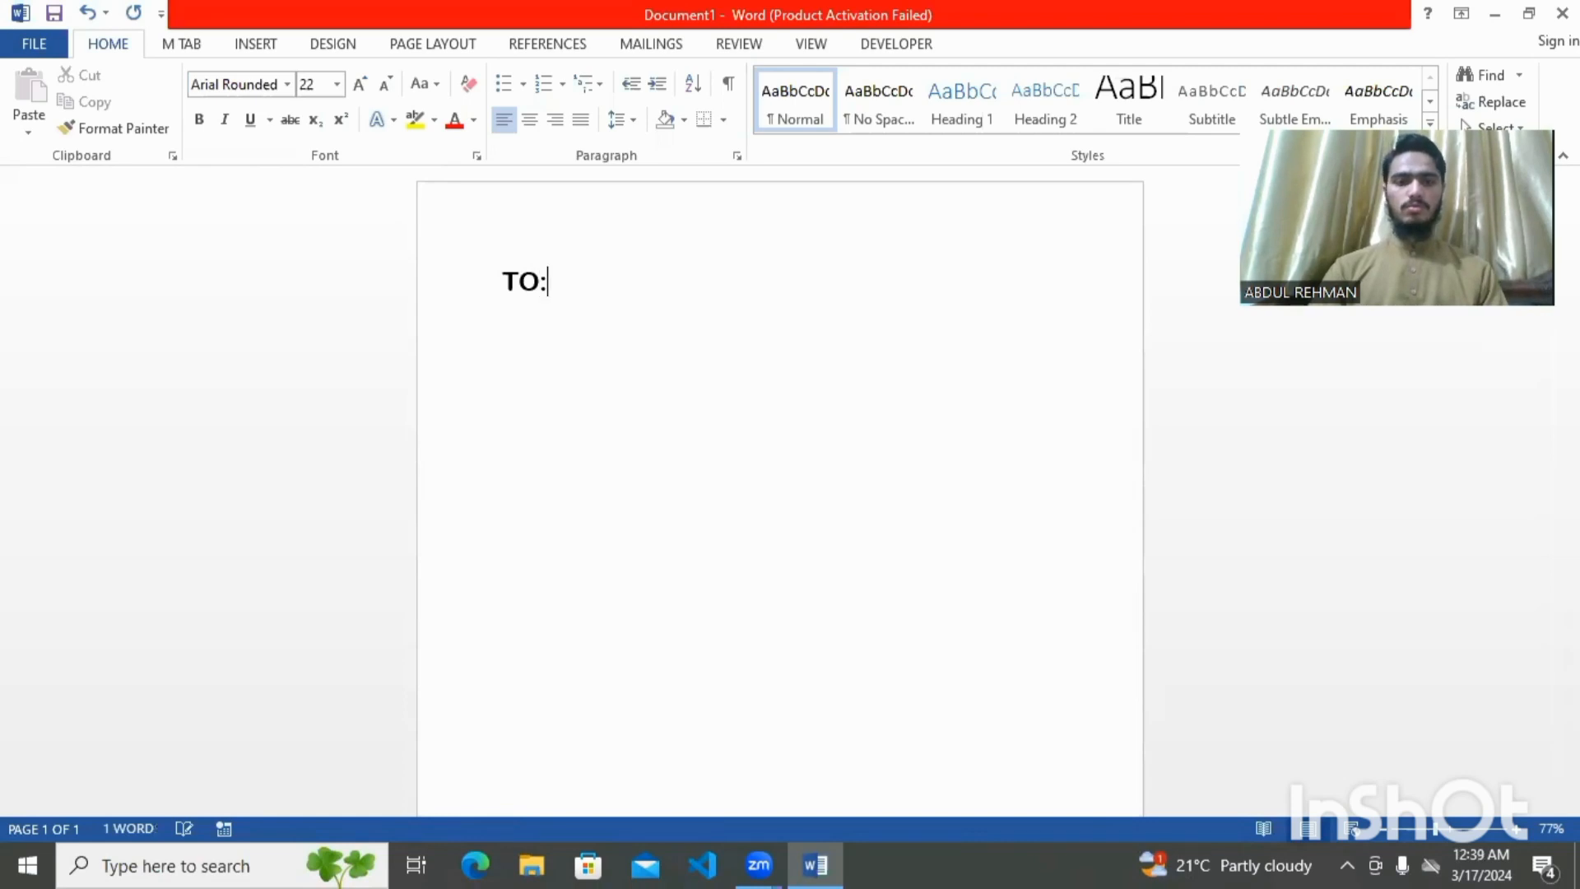
key(Return)
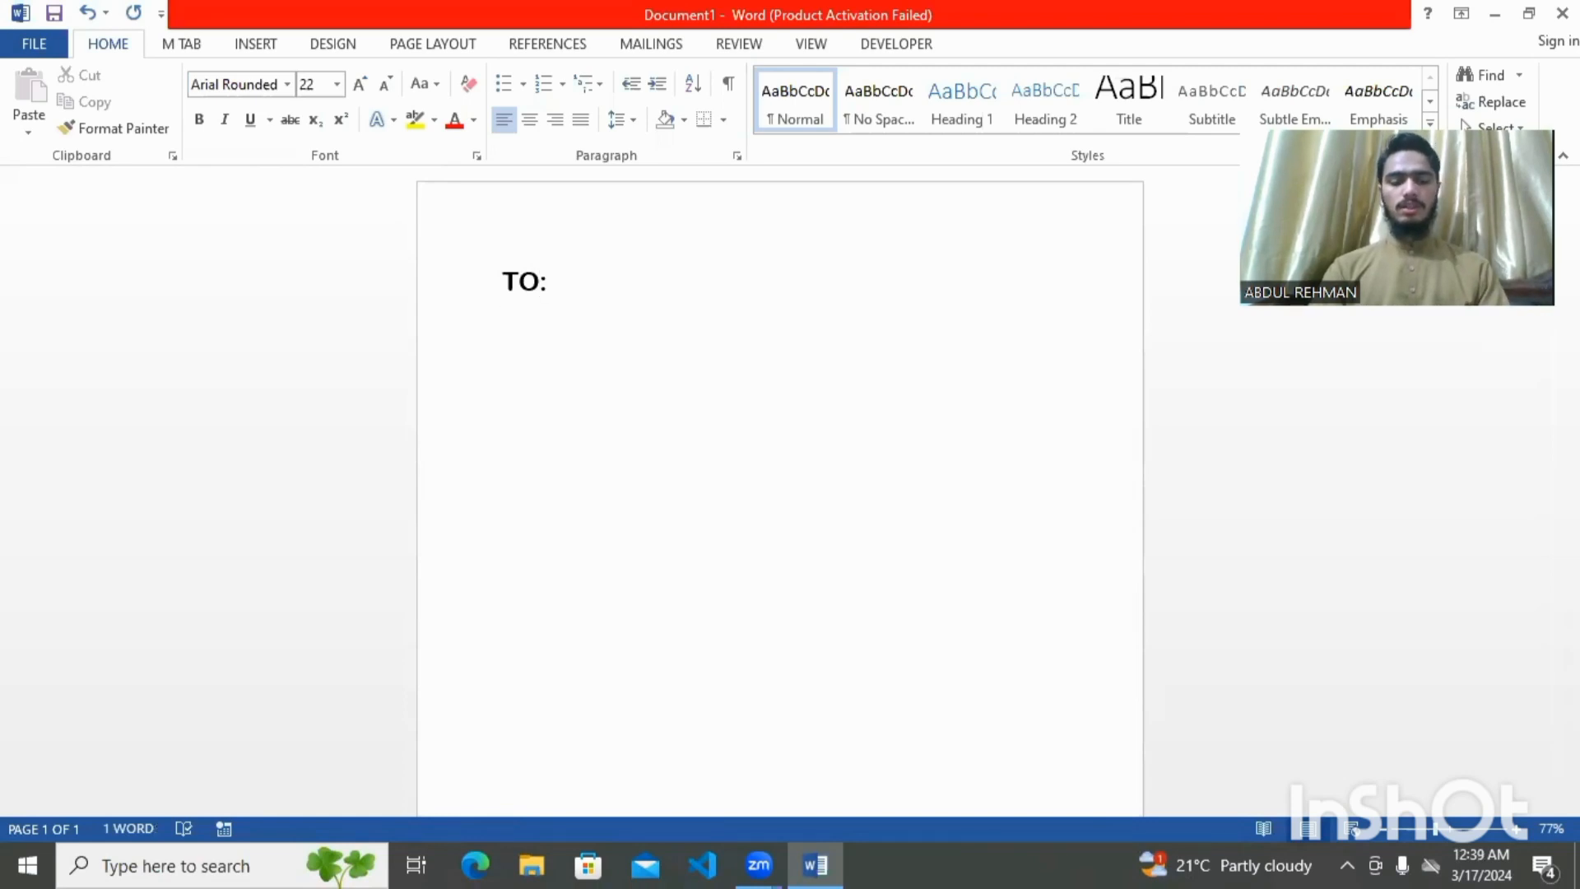
text(FROM:)
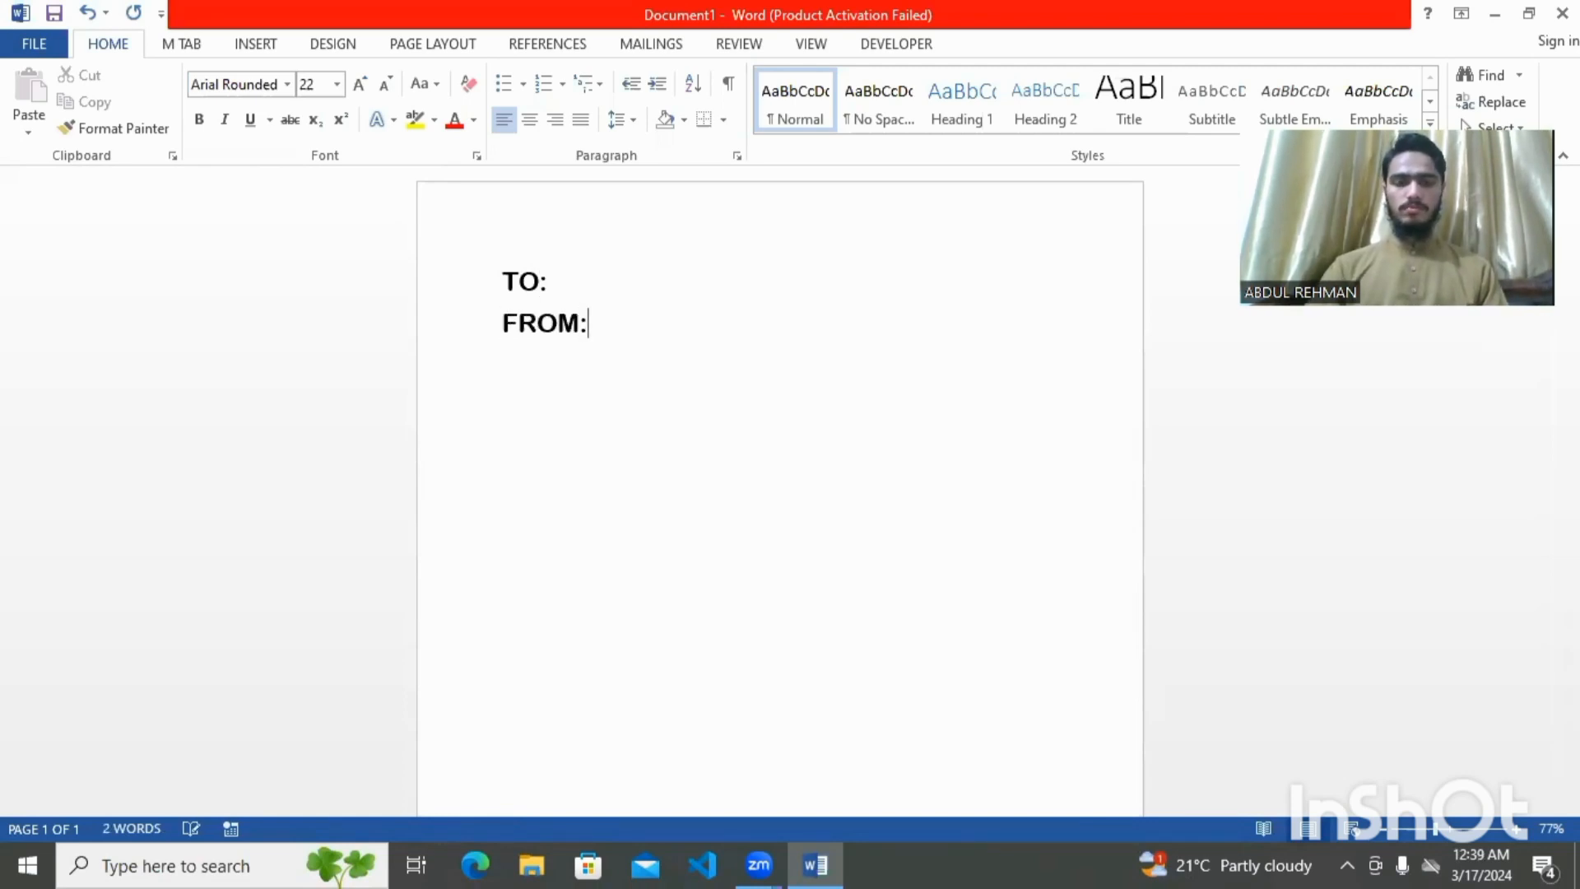
key(Return)
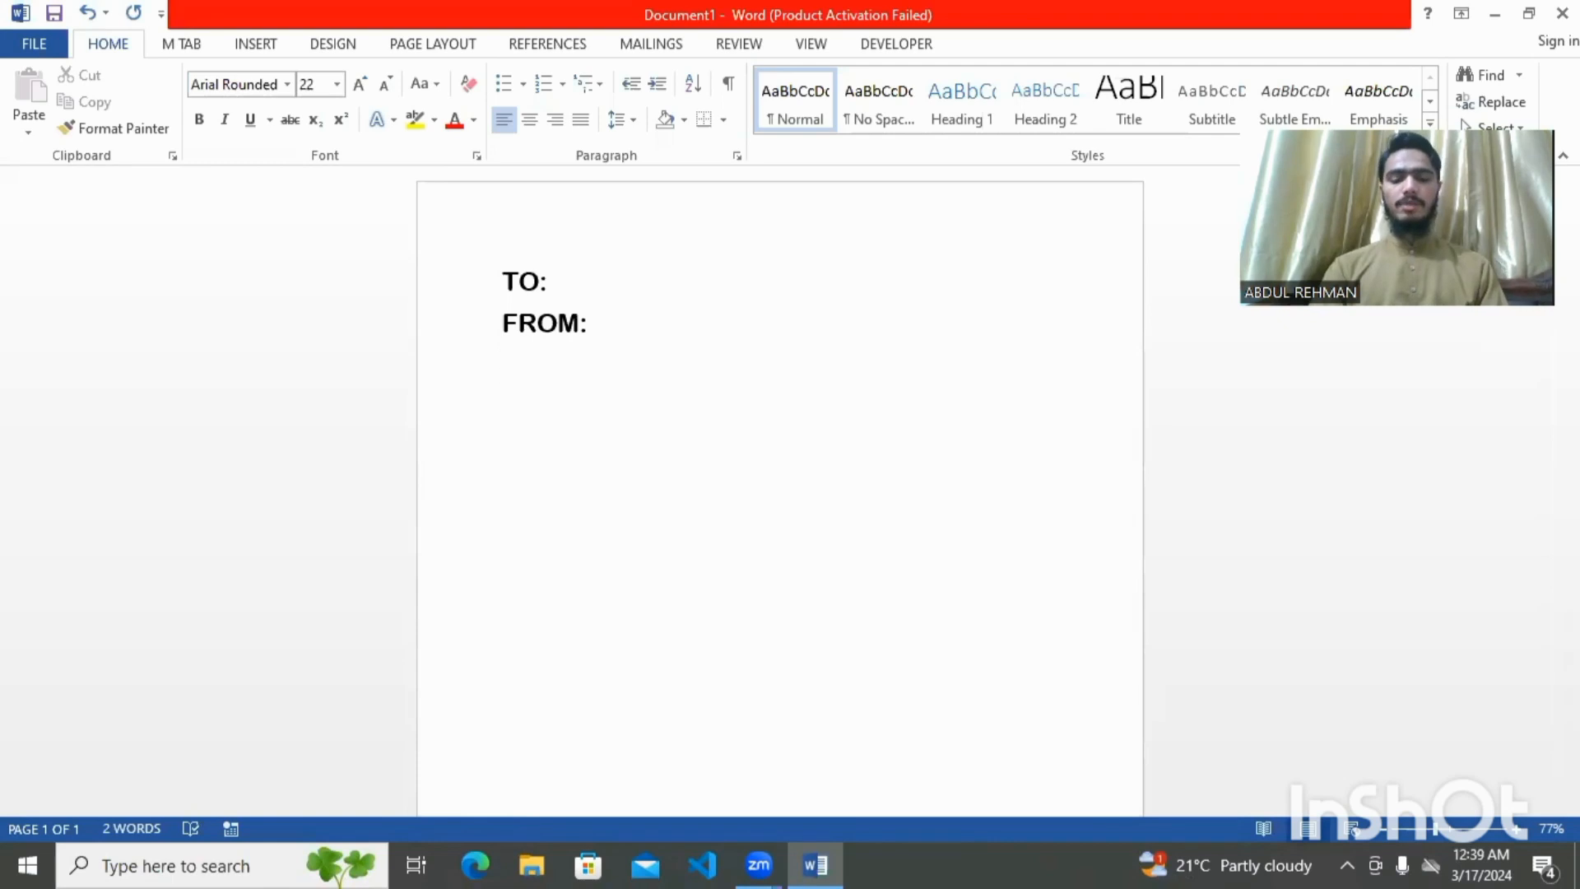
Add the ABC YOUR RESPECT line and generate sample paragraphs with =RAND()
text(ABC )
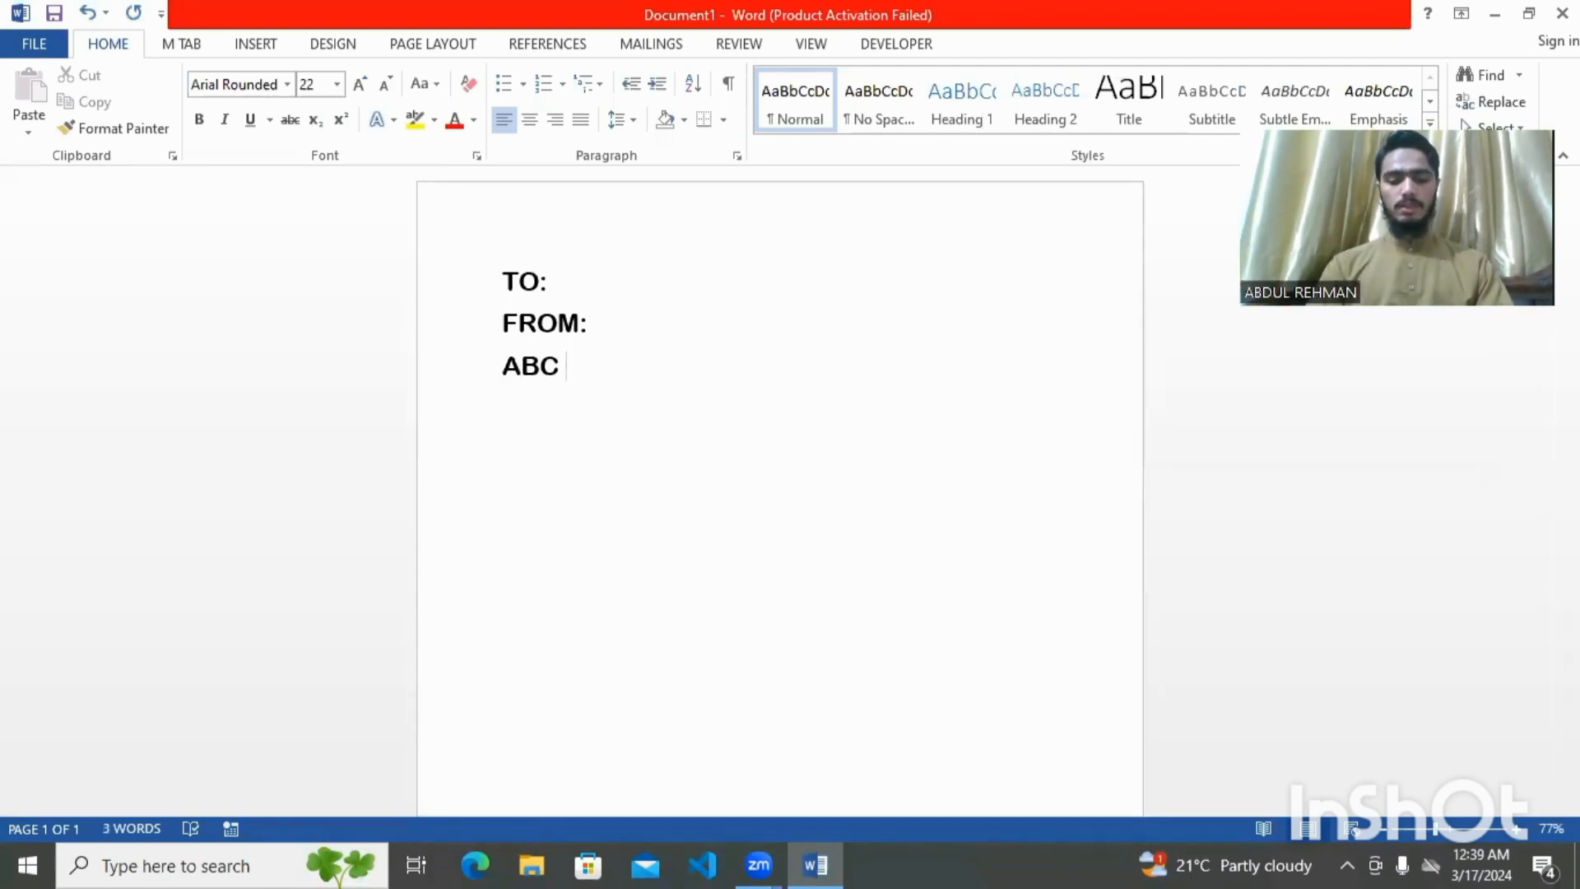
text(OUR)
key(Left)
key(Left)
key(Left)
key(Left)
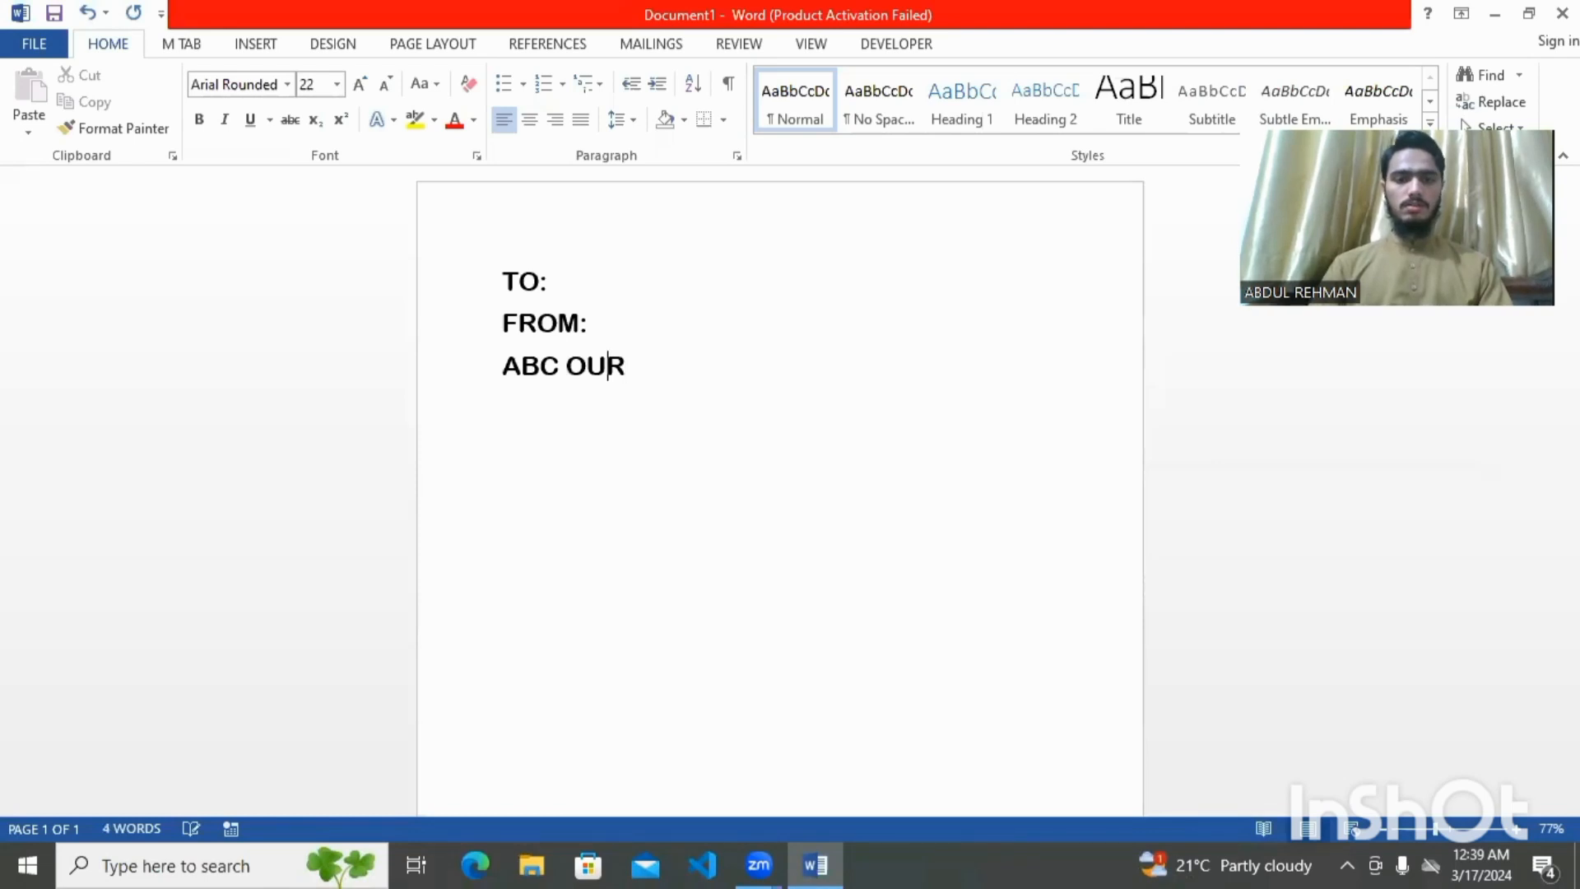
text(Y)
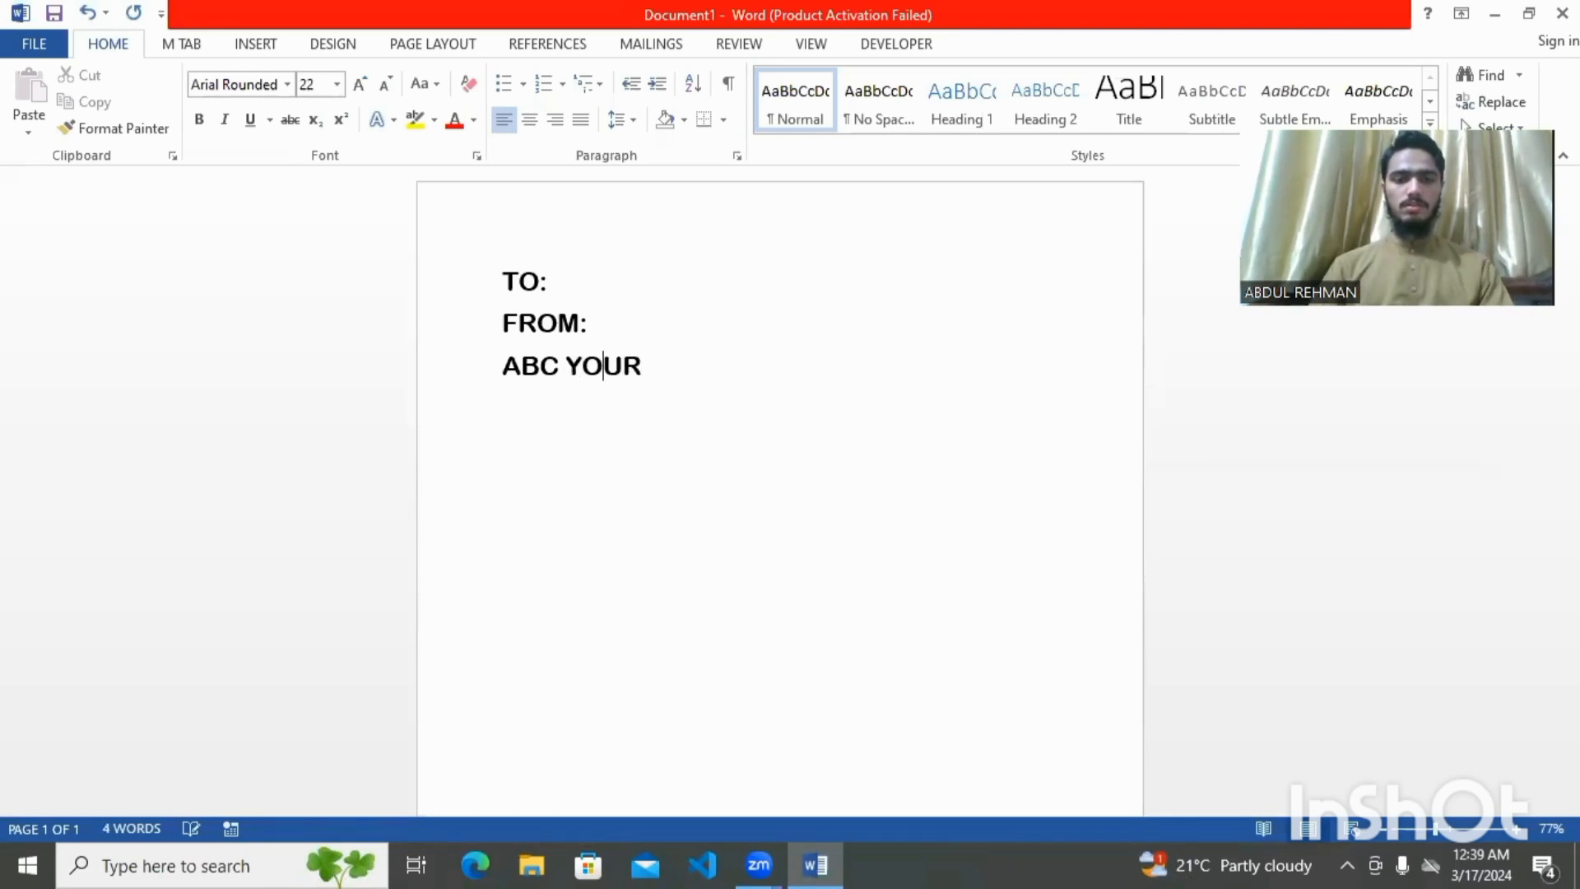
key(Right)
key(Right)
key(Right)
key(Right)
text(RE)
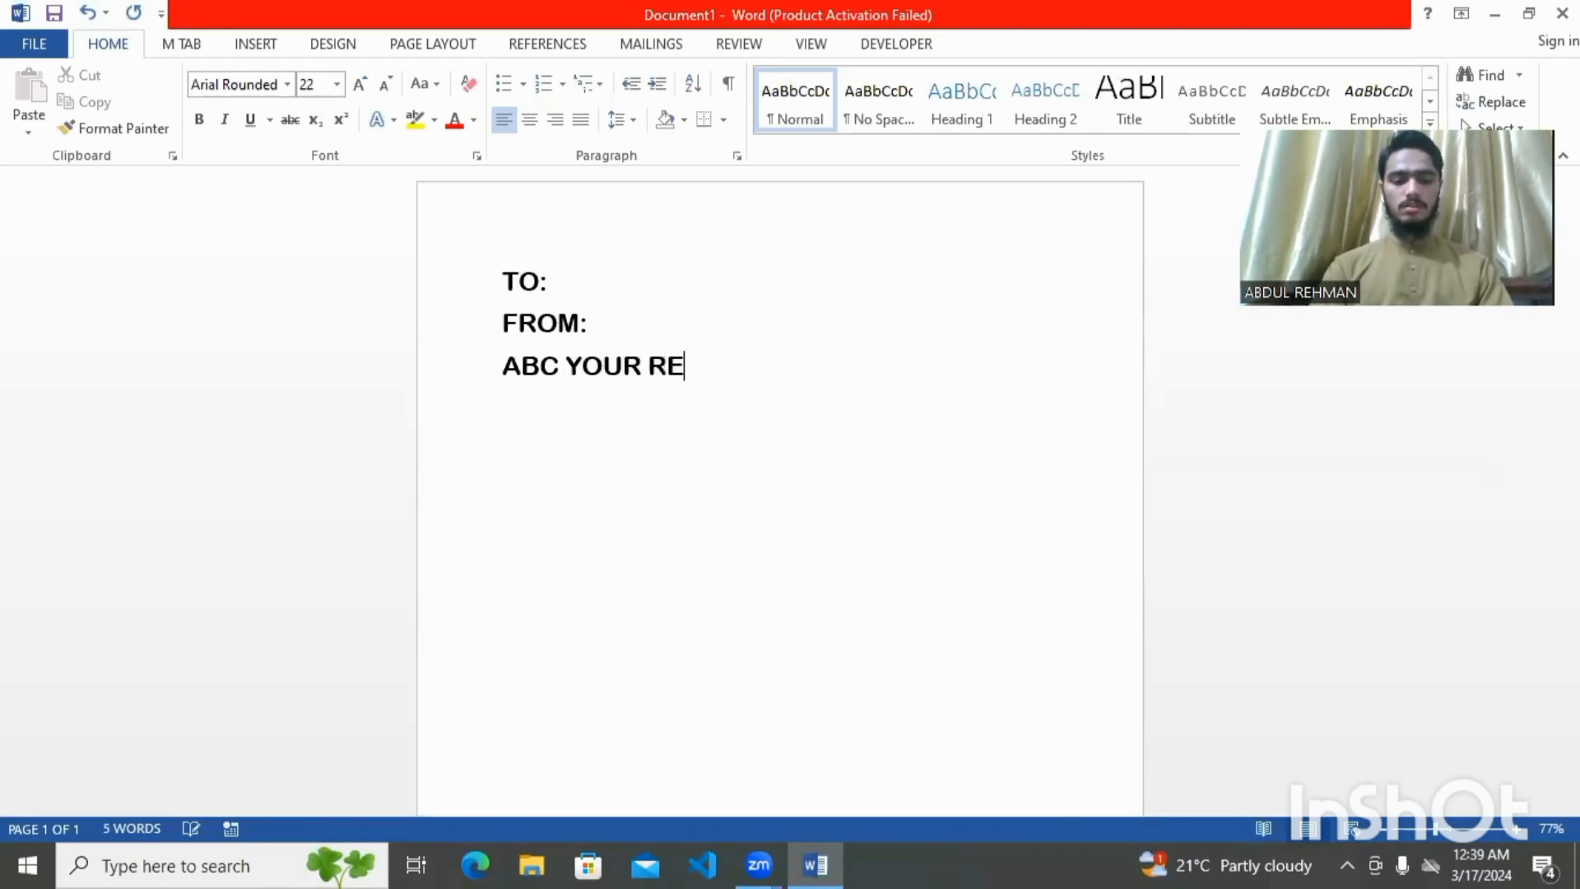
text(SPECT)
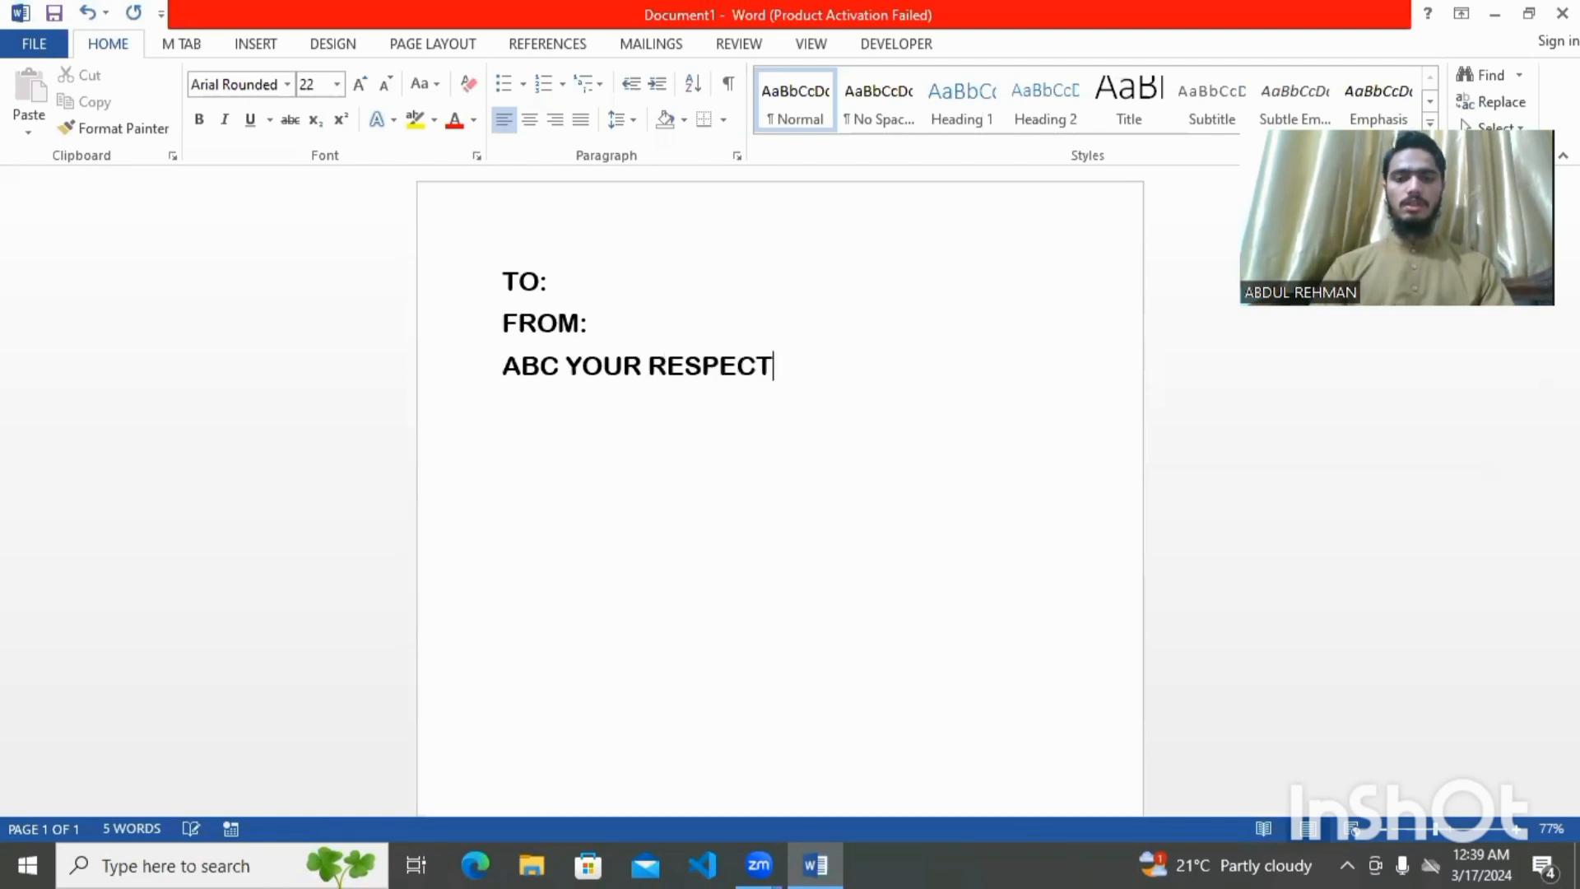
key(Return)
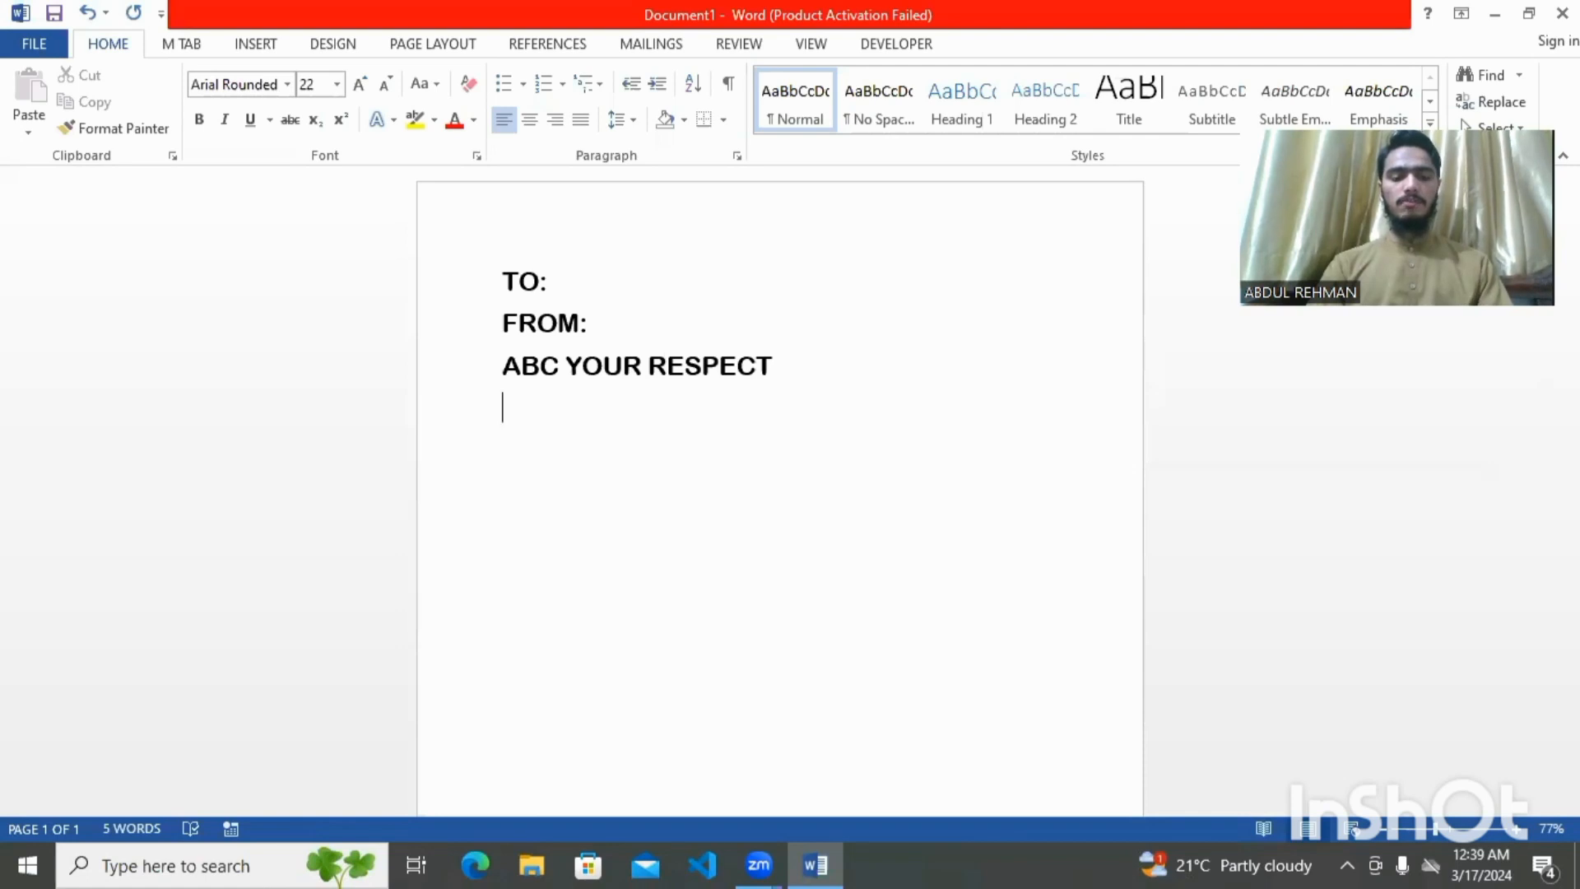
text(=)
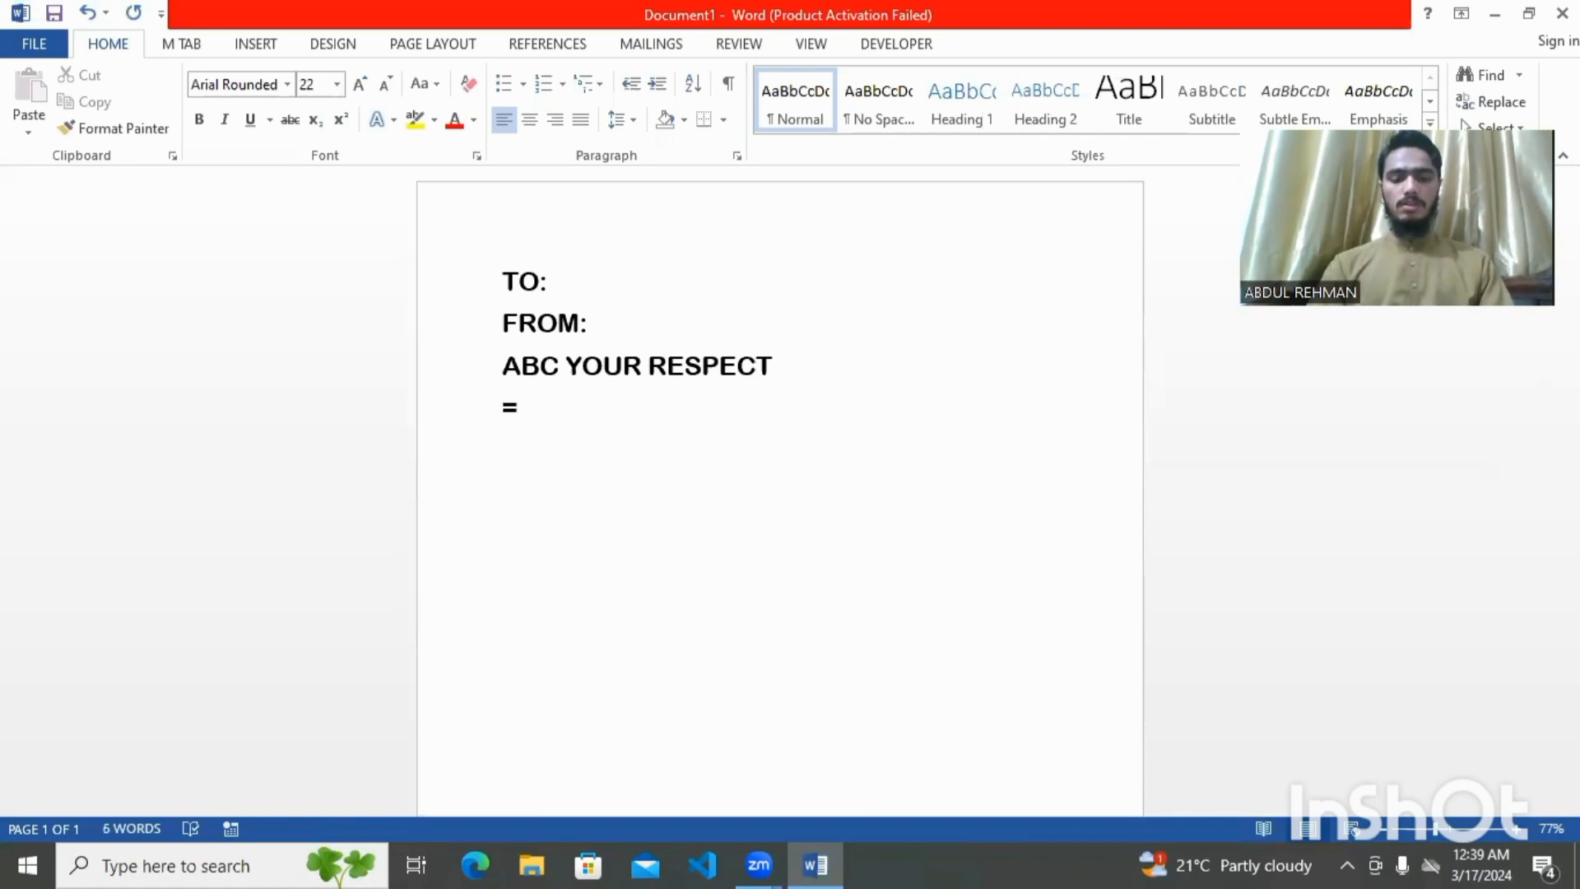
text(RAN)
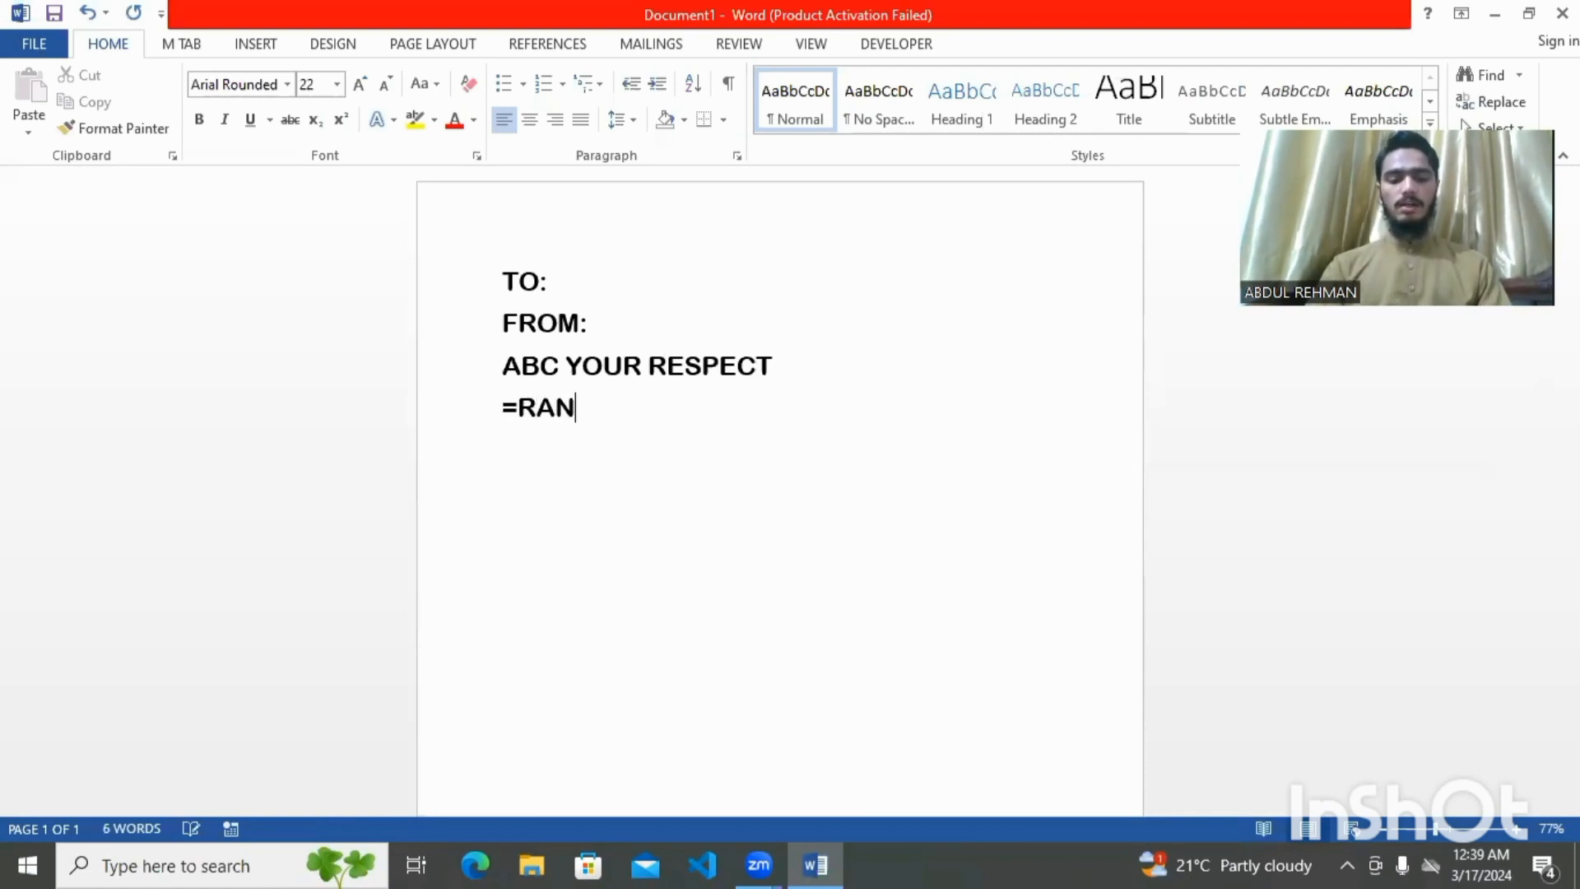
text(D())
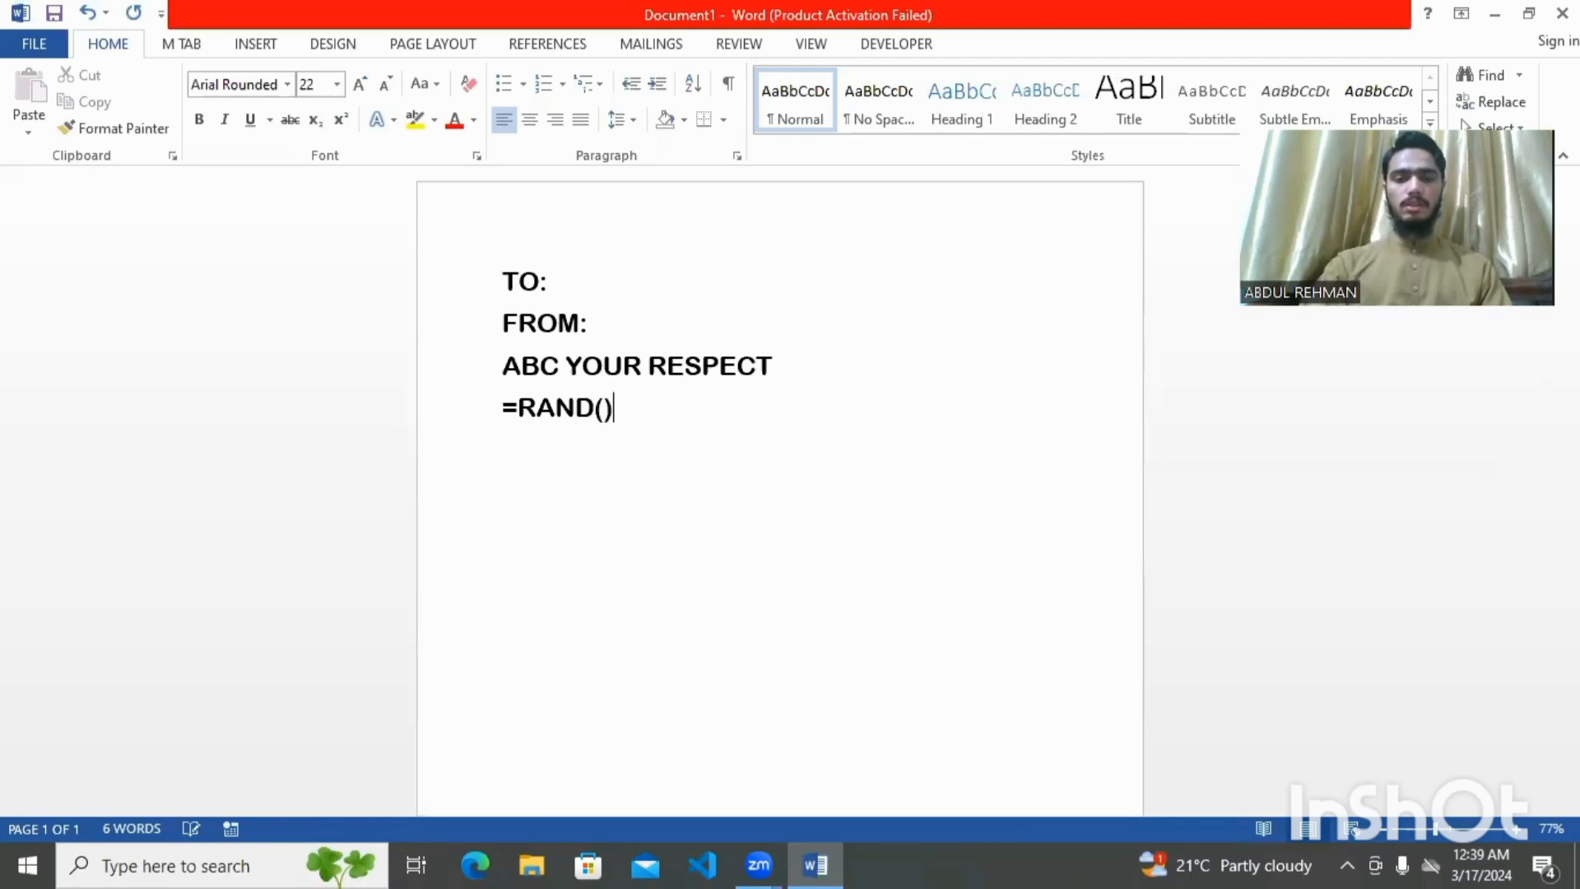
key(Return)
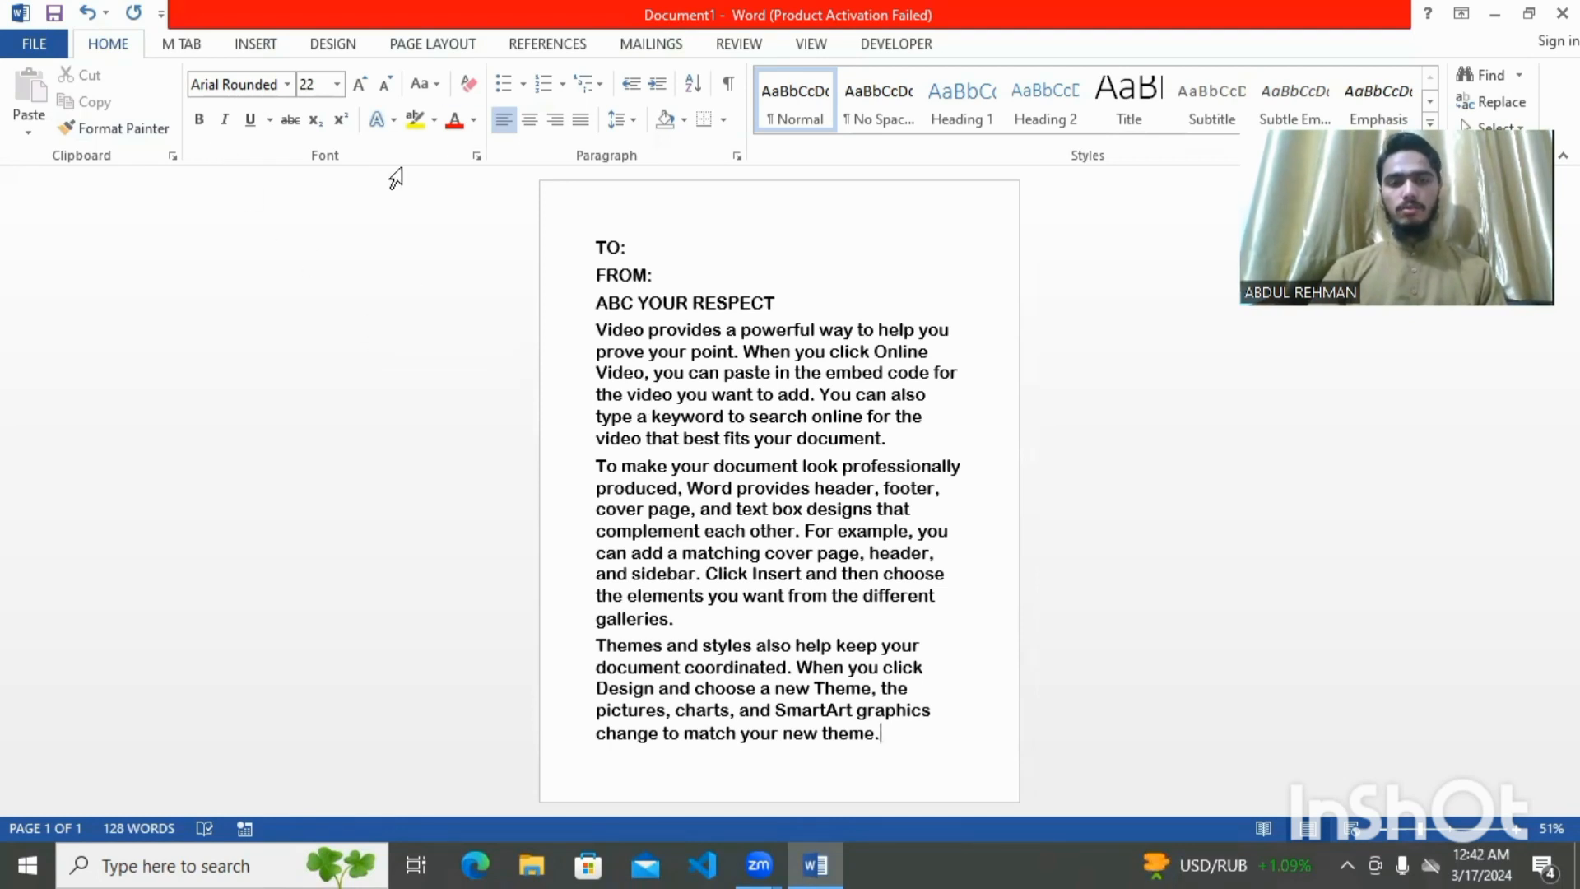
Switch to the Mailings tab to reach the mail merge tools
click(640, 56)
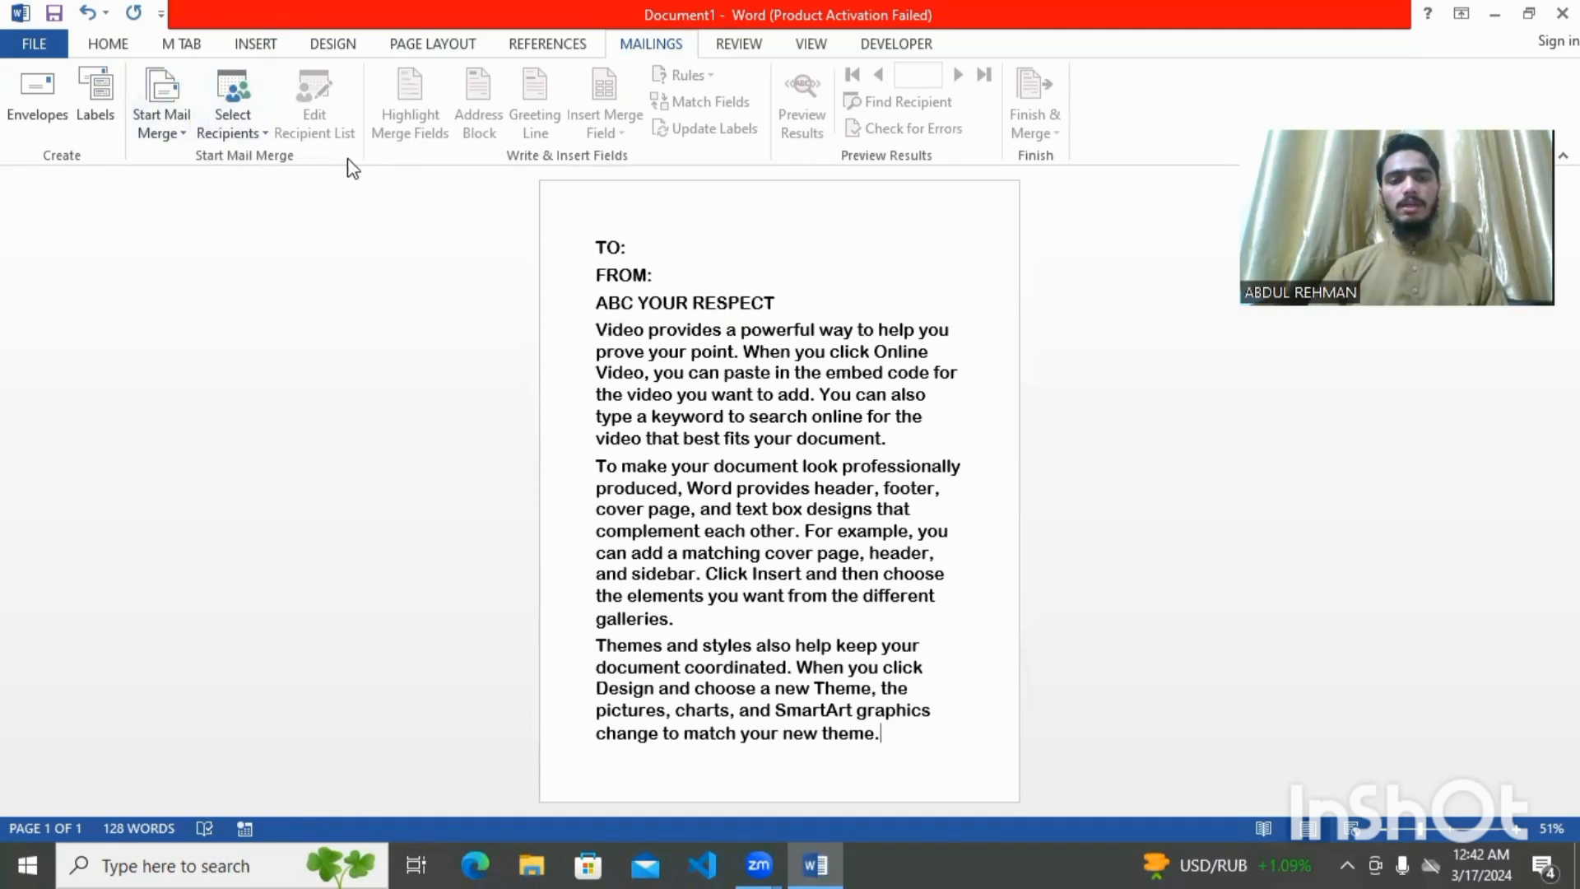
Choose Select Recipients > Type a New List and reposition the New Address List dialog
click(245, 135)
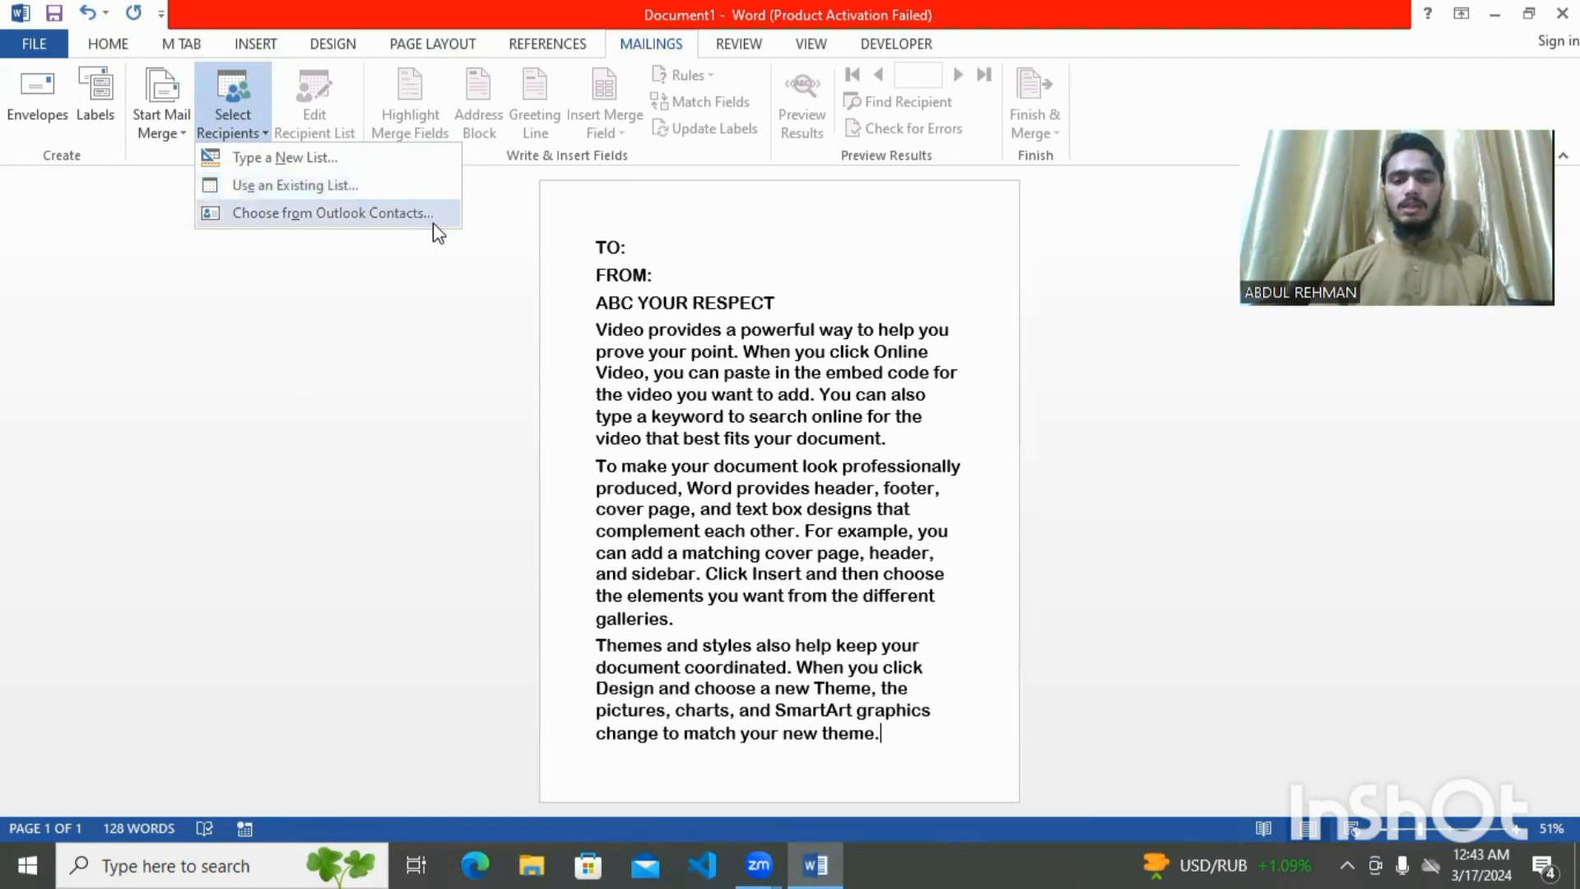
click(284, 158)
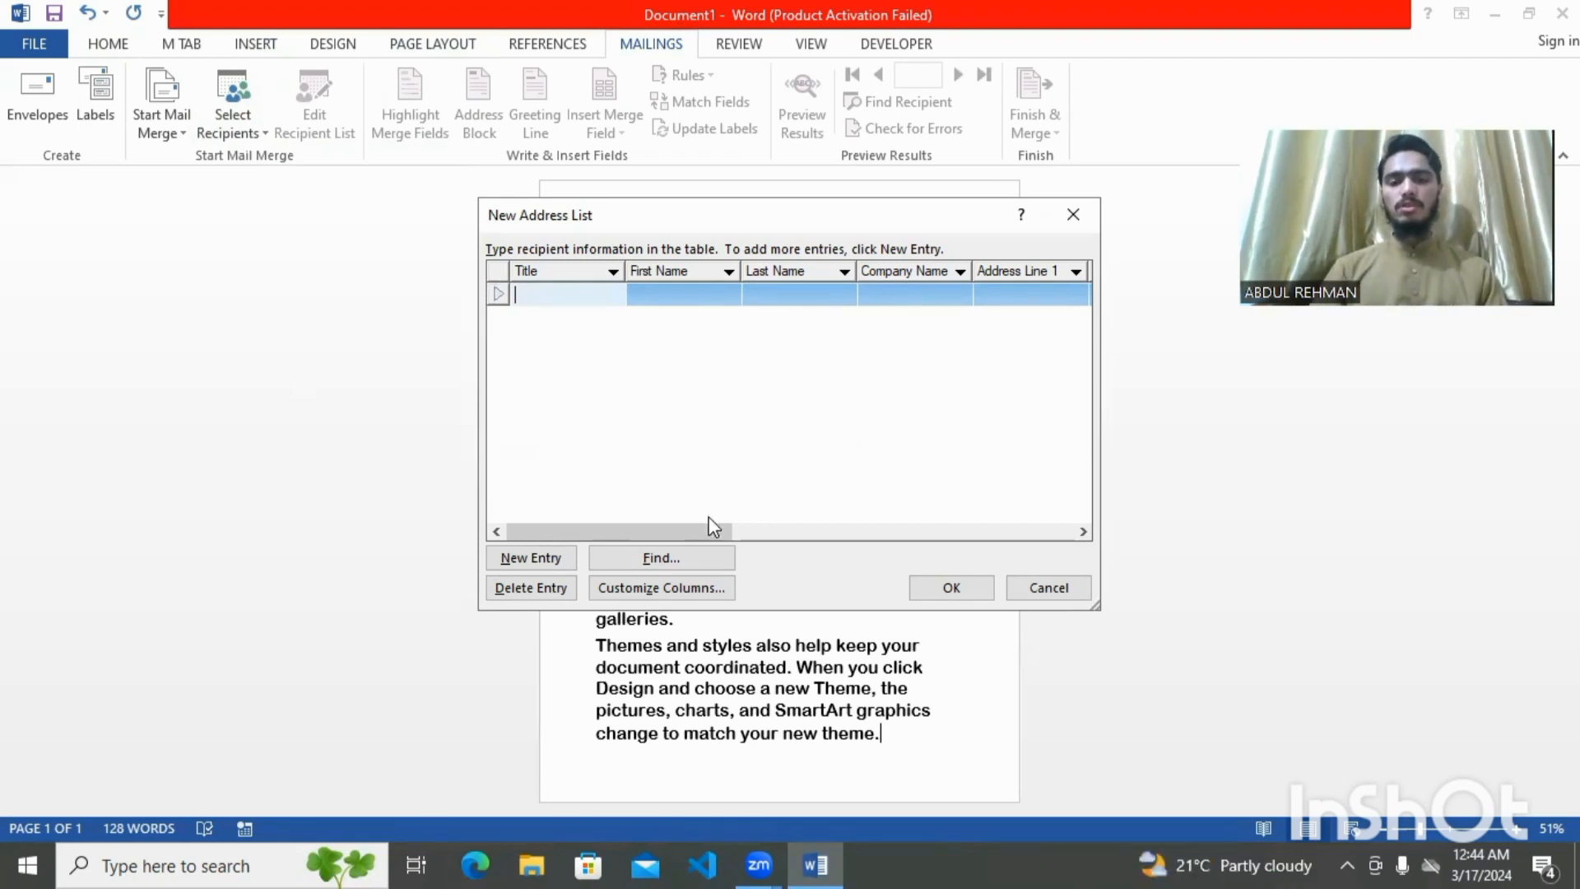
mouse_move(709, 526)
mouse_down()
mouse_move(934, 529)
mouse_move(709, 528)
mouse_up()
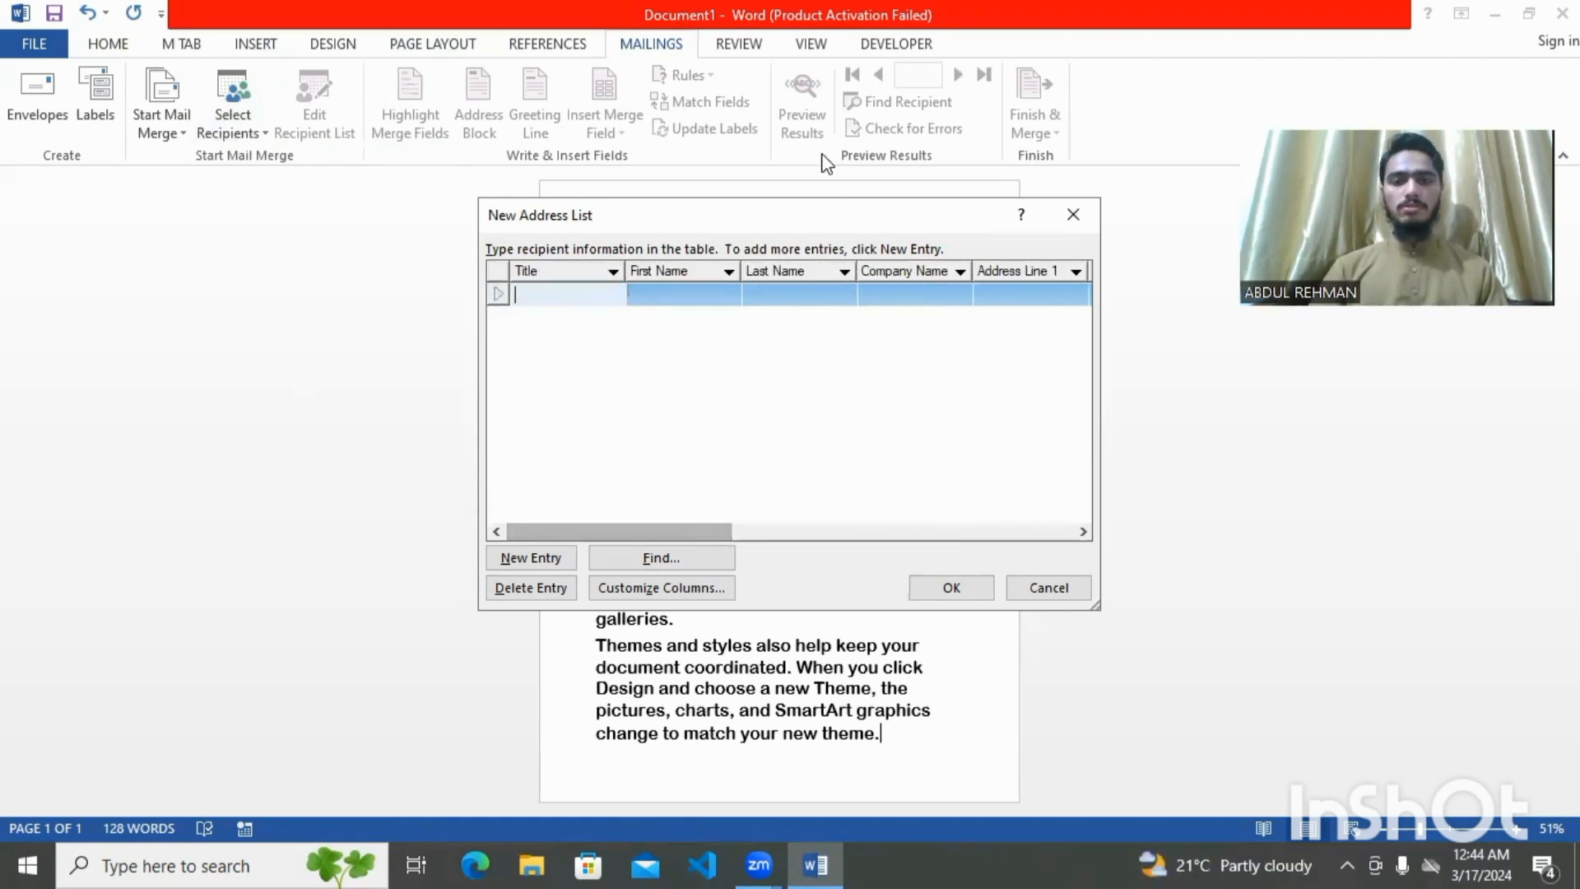
drag(837, 222, 839, 420)
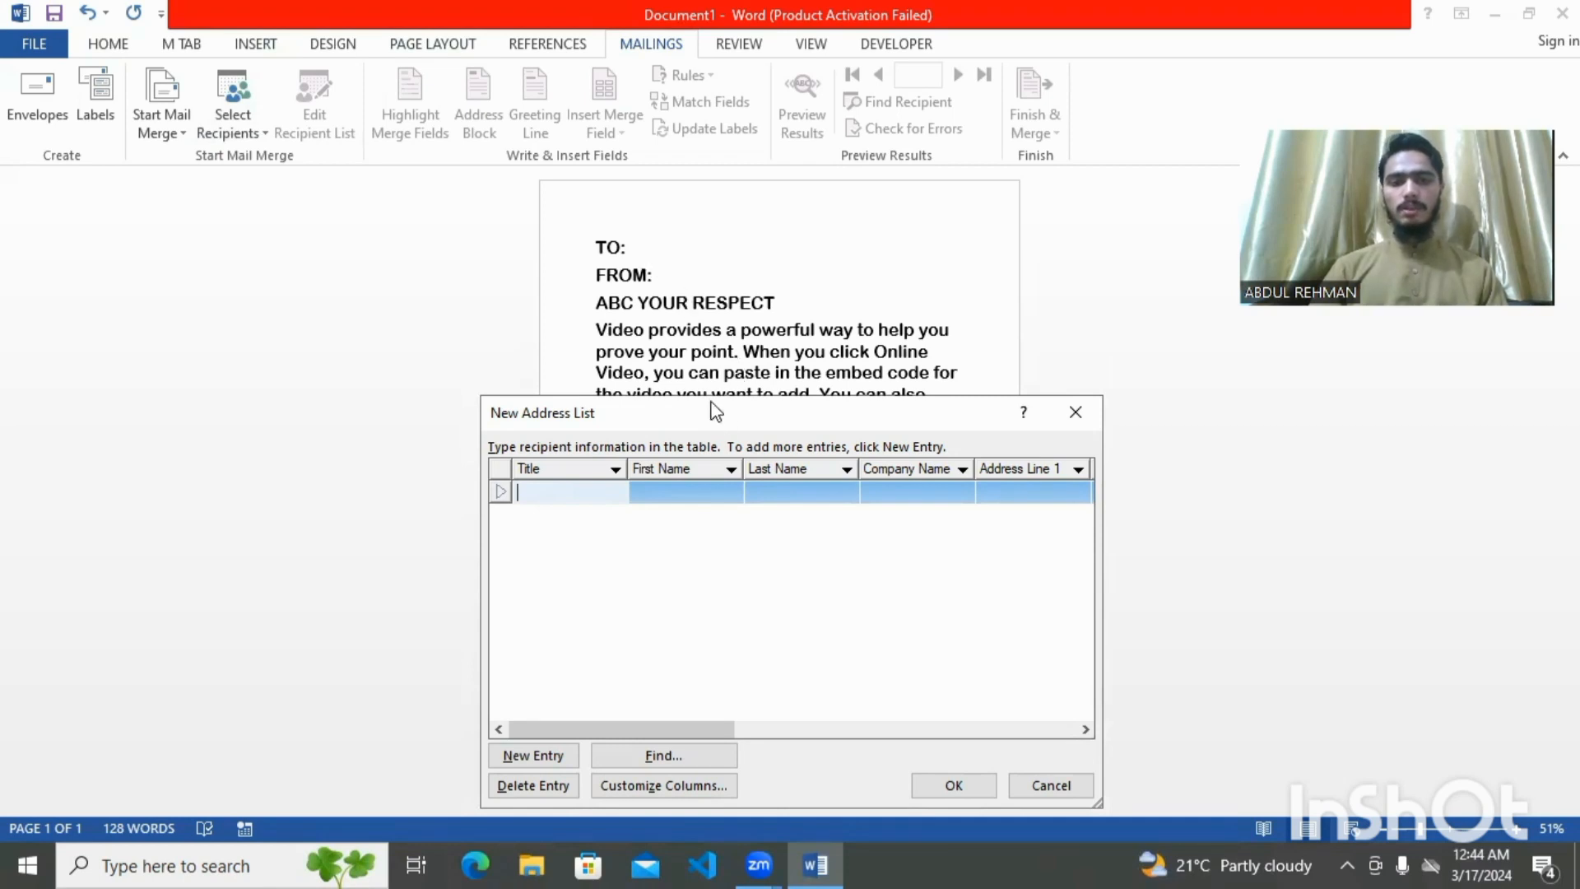
drag(715, 411, 634, 234)
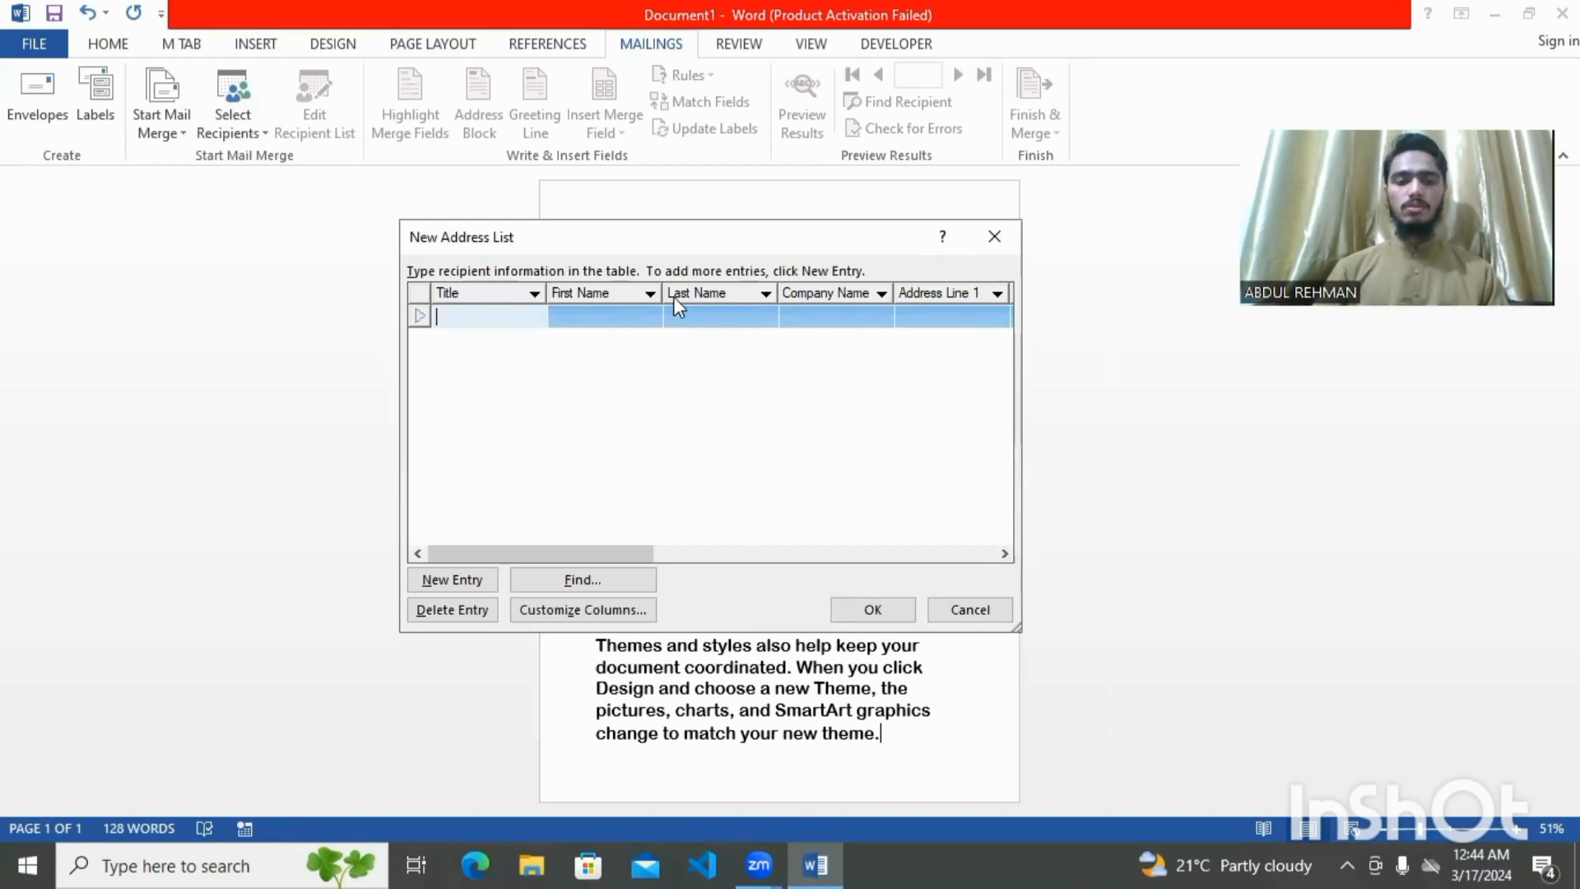
In Customize Columns, delete the Last Name, Address Line 1 and Address Line 2 fields
click(609, 615)
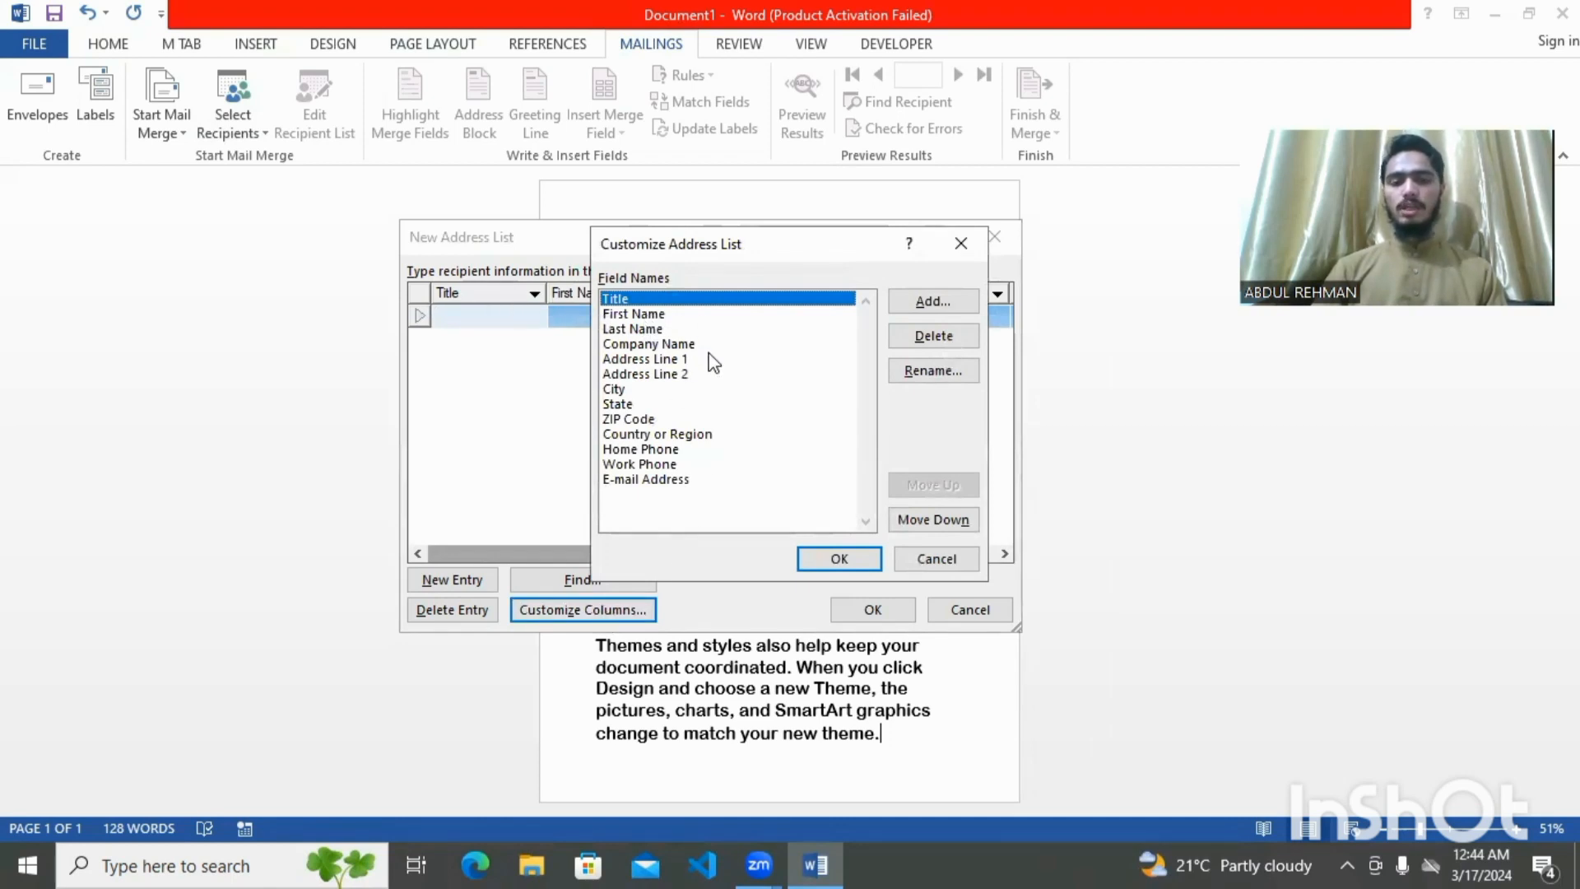
click(658, 317)
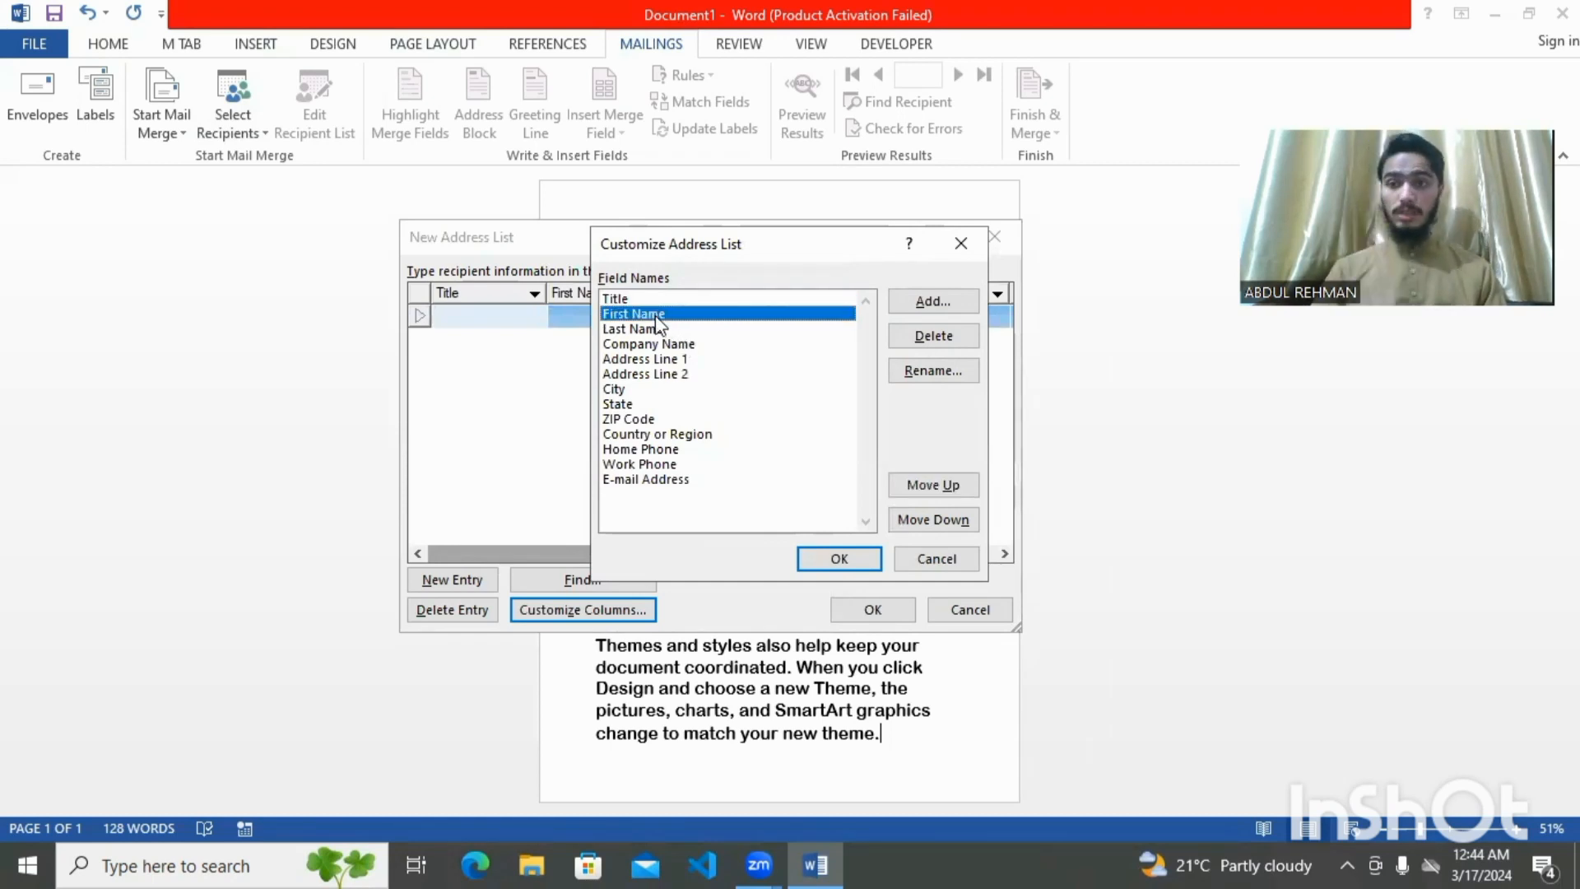
click(665, 330)
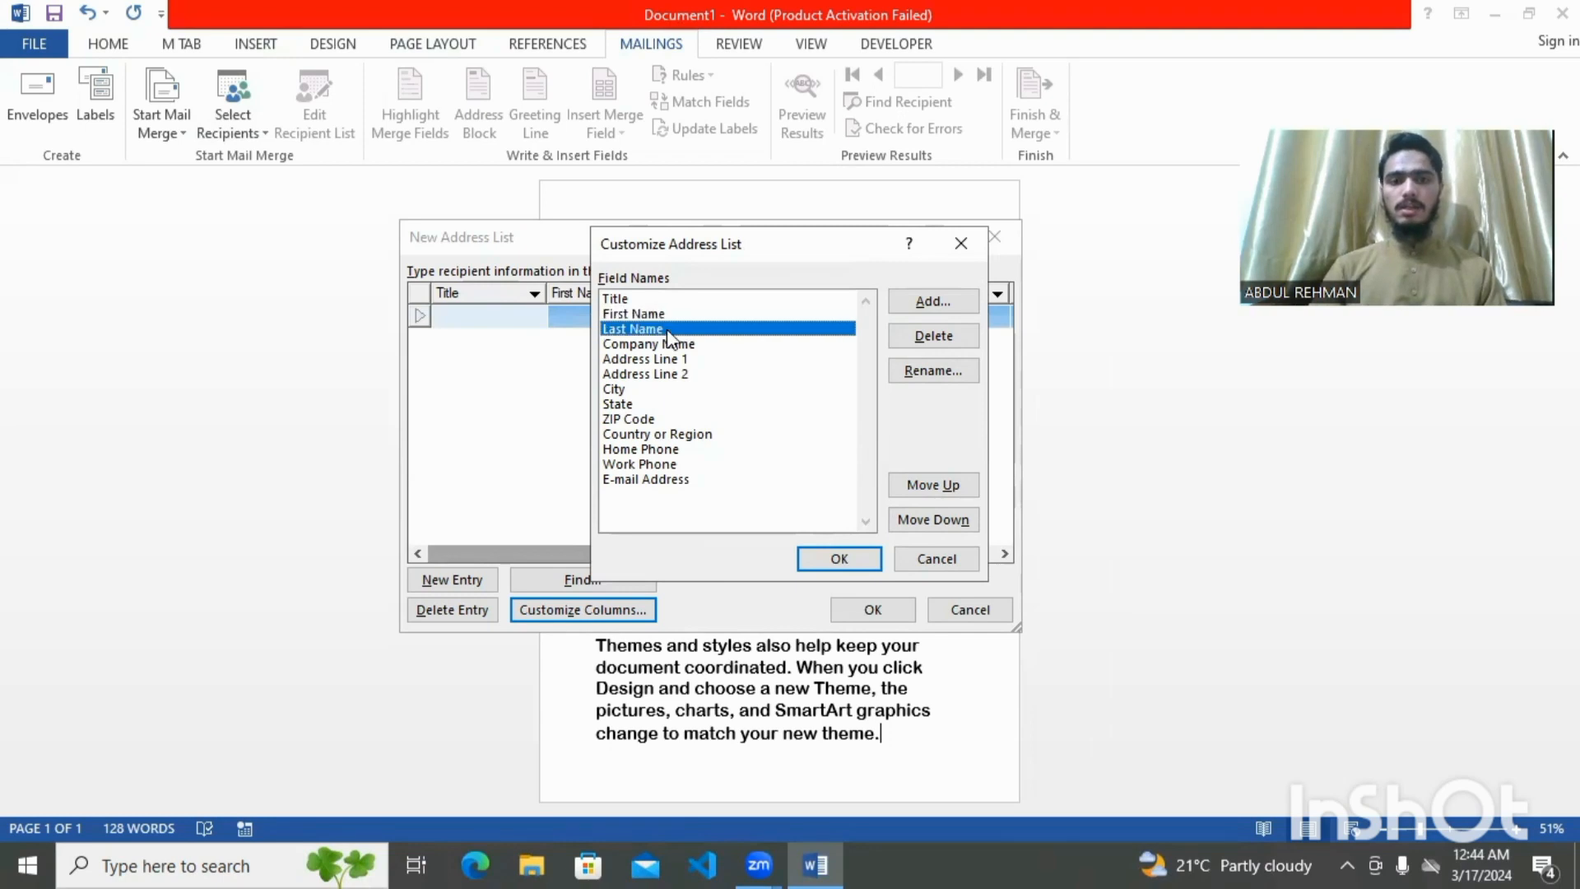
click(944, 339)
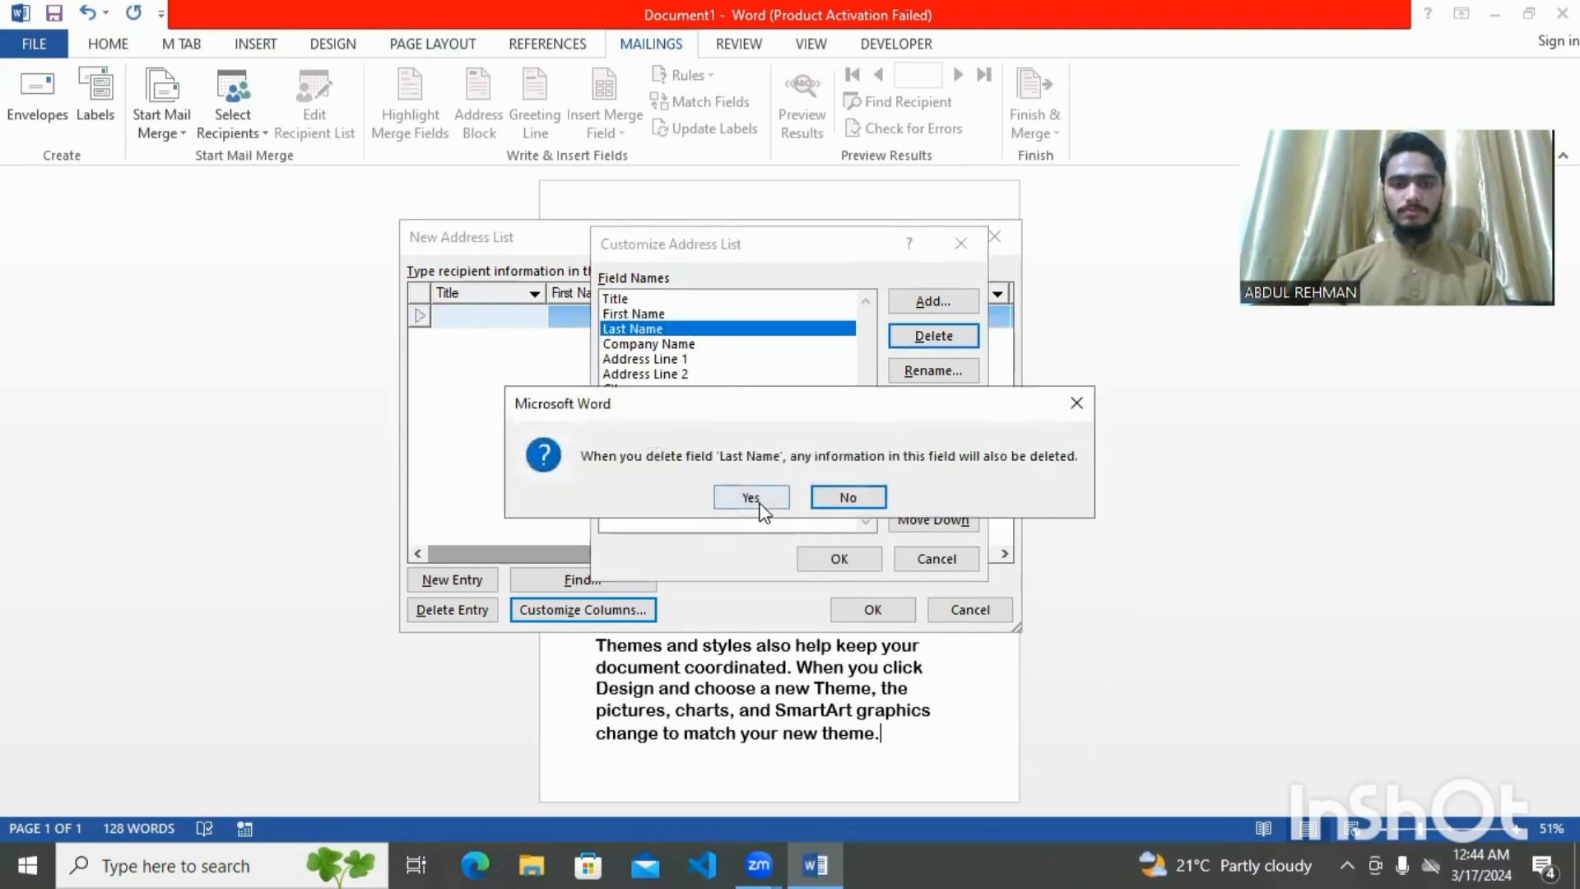
click(762, 502)
click(662, 330)
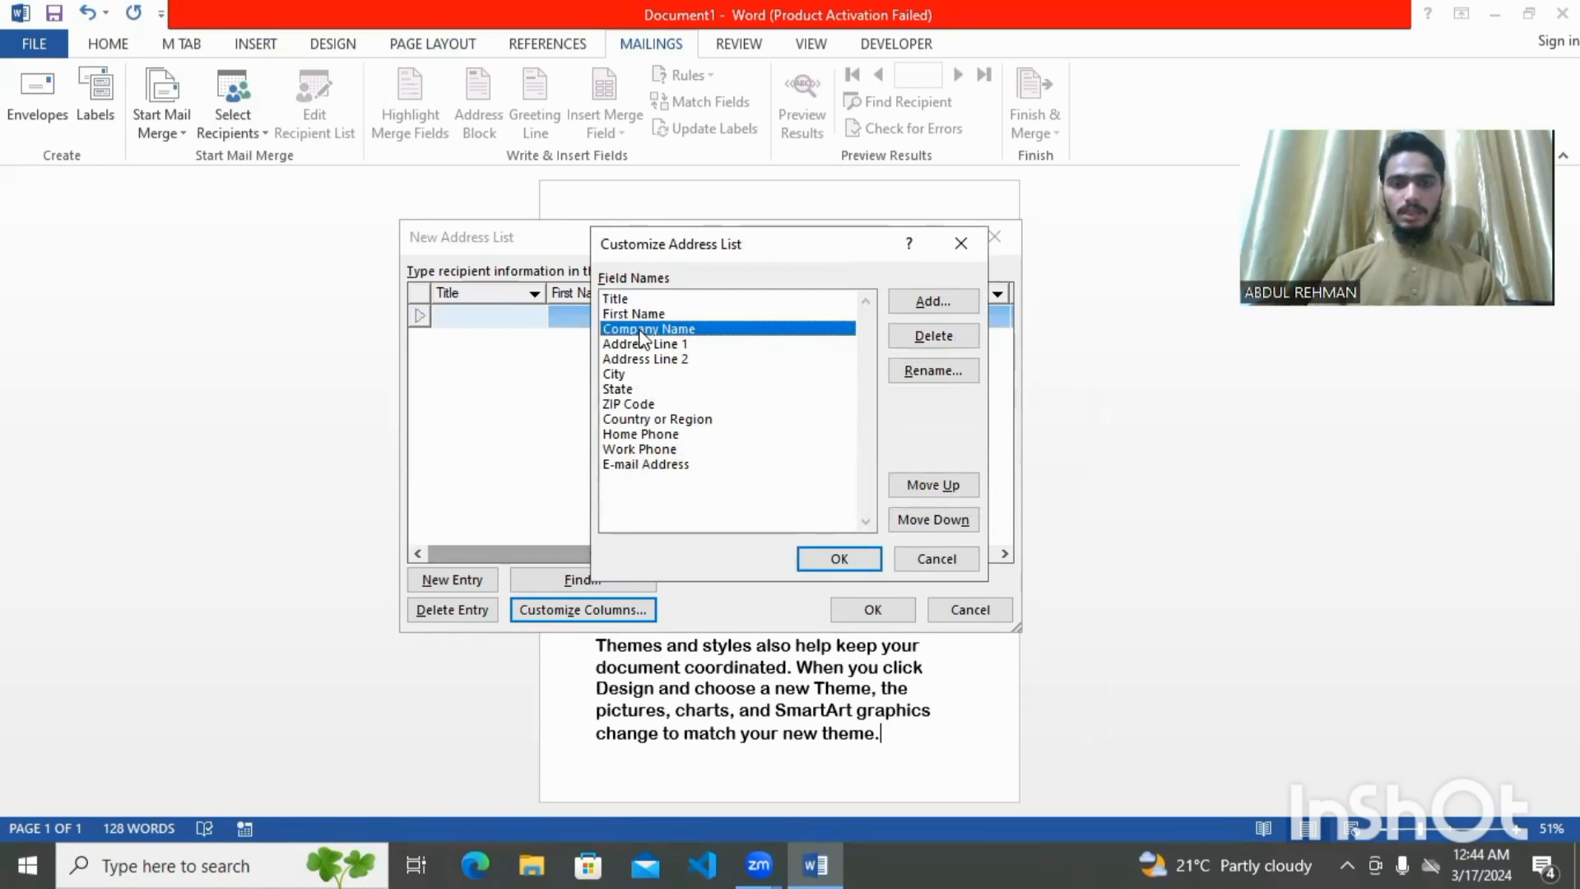
click(671, 346)
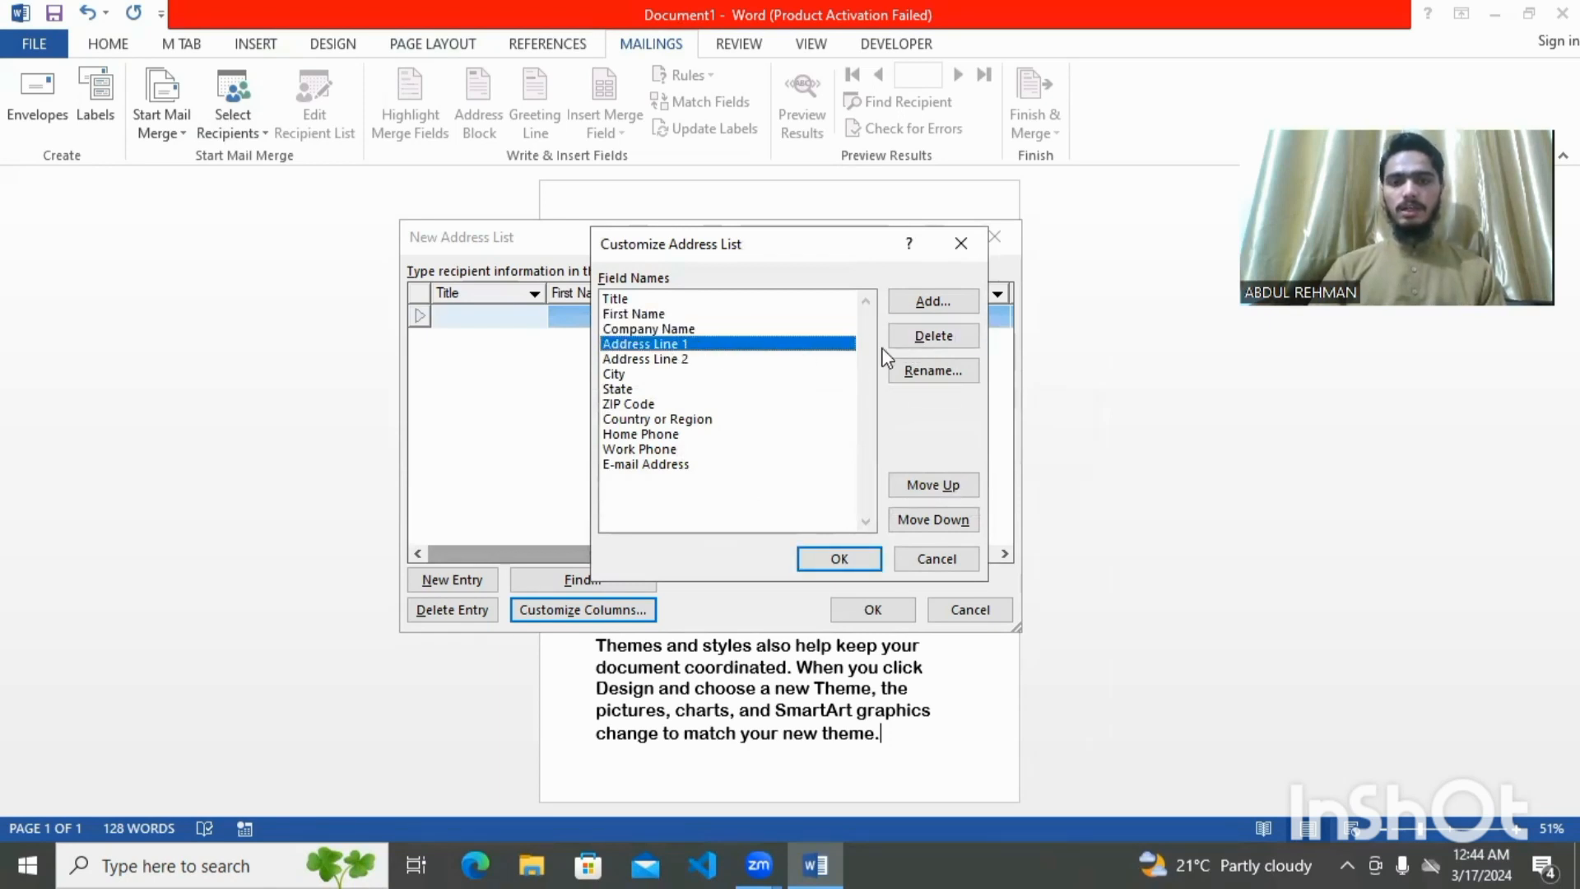
click(931, 334)
click(753, 497)
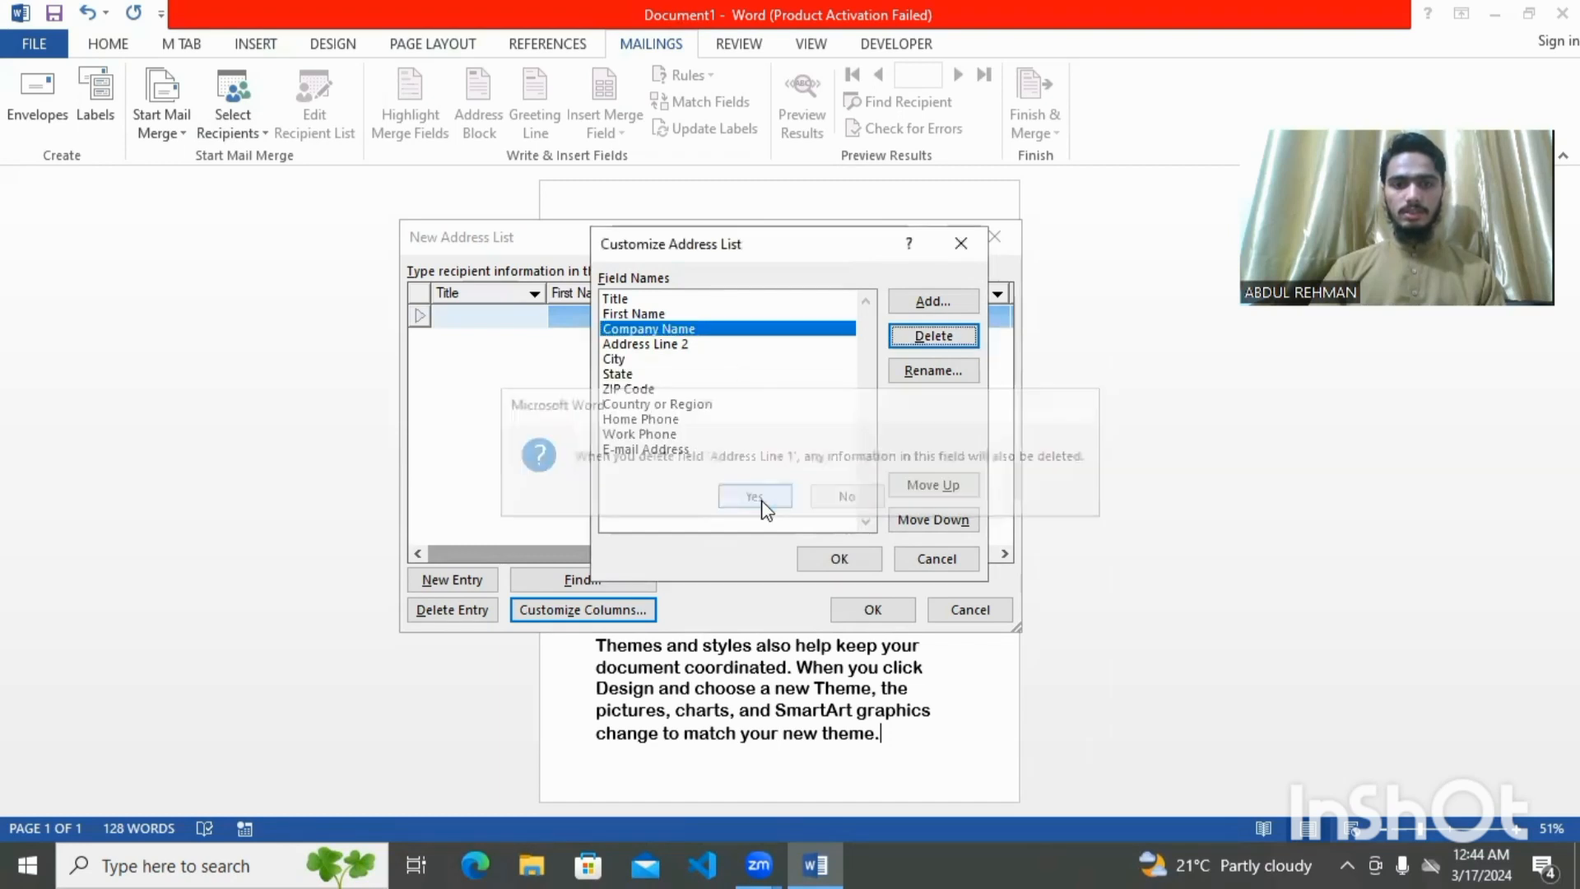
click(665, 349)
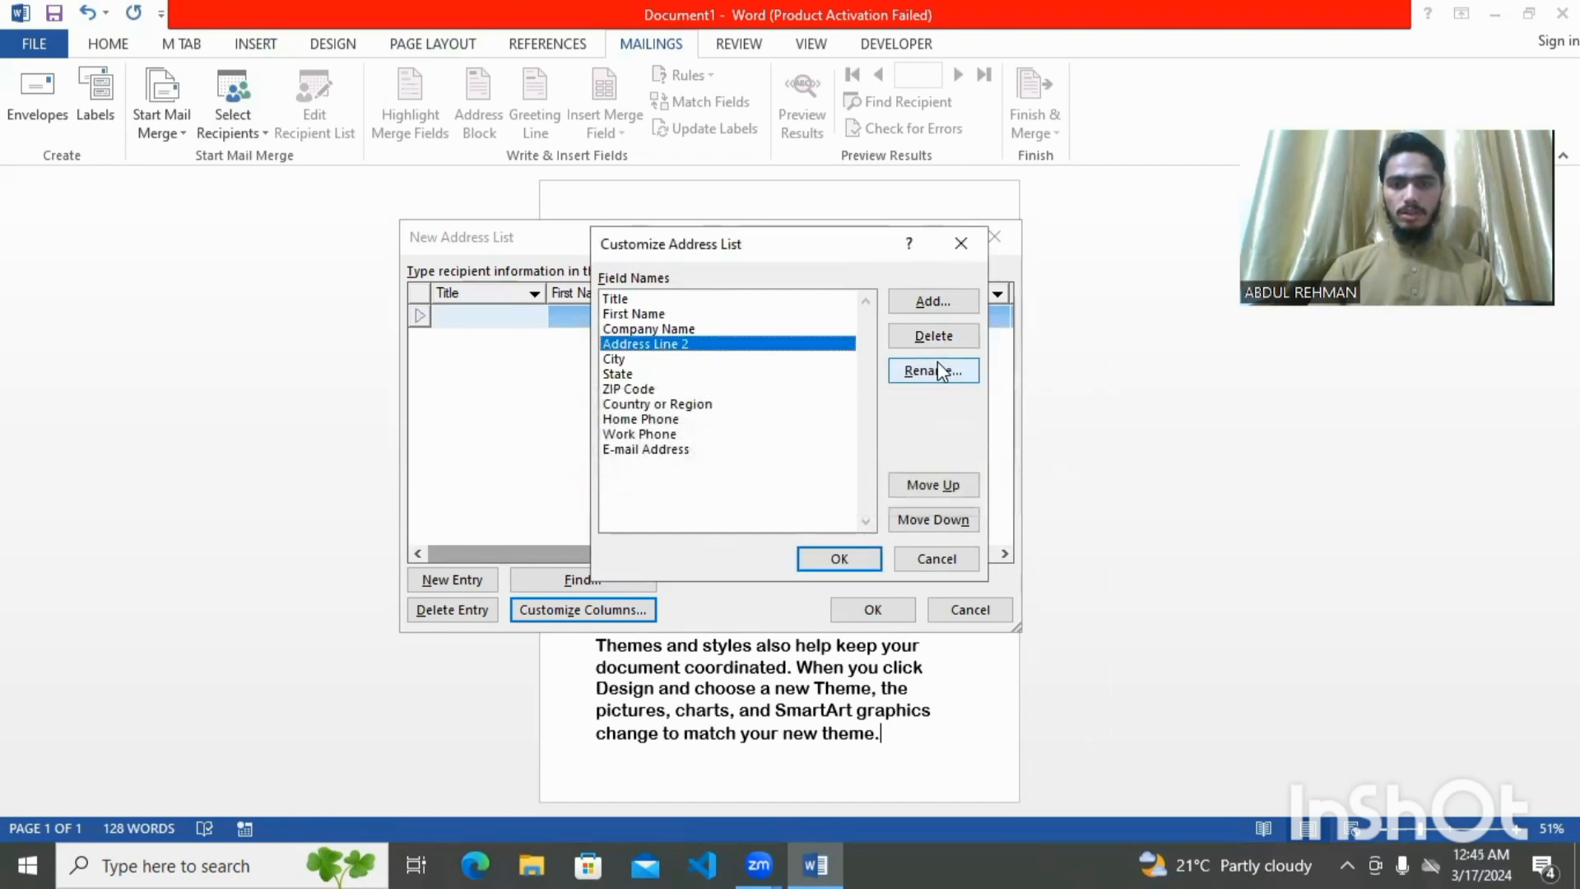
click(924, 339)
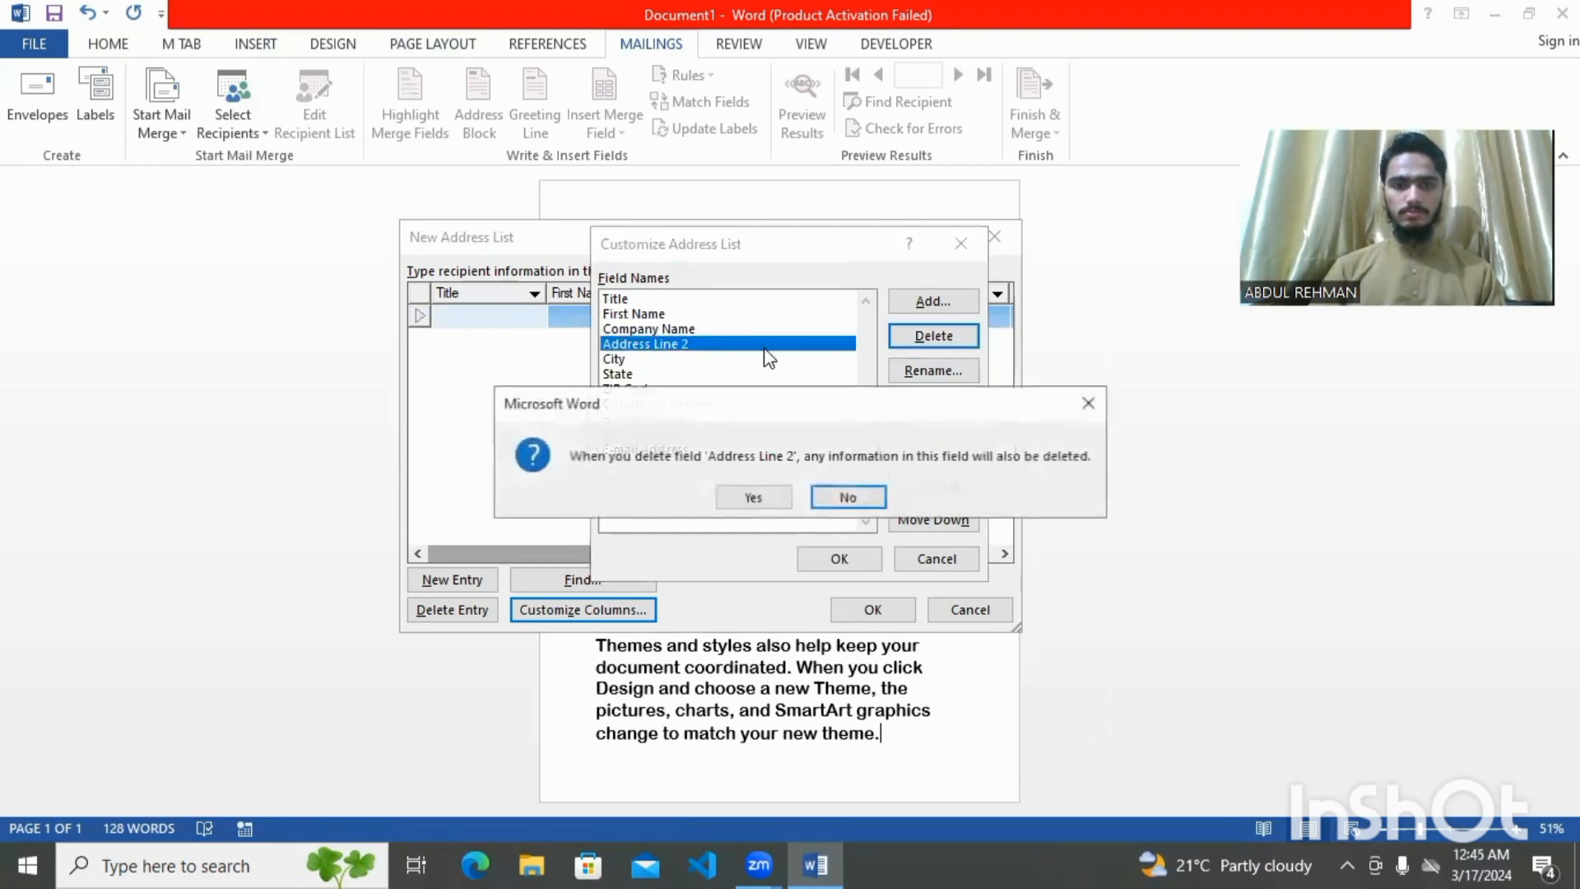
click(775, 490)
Delete City, State, ZIP Code, Country or Region, Home Phone and Work Phone, then apply
click(663, 345)
click(934, 336)
click(843, 494)
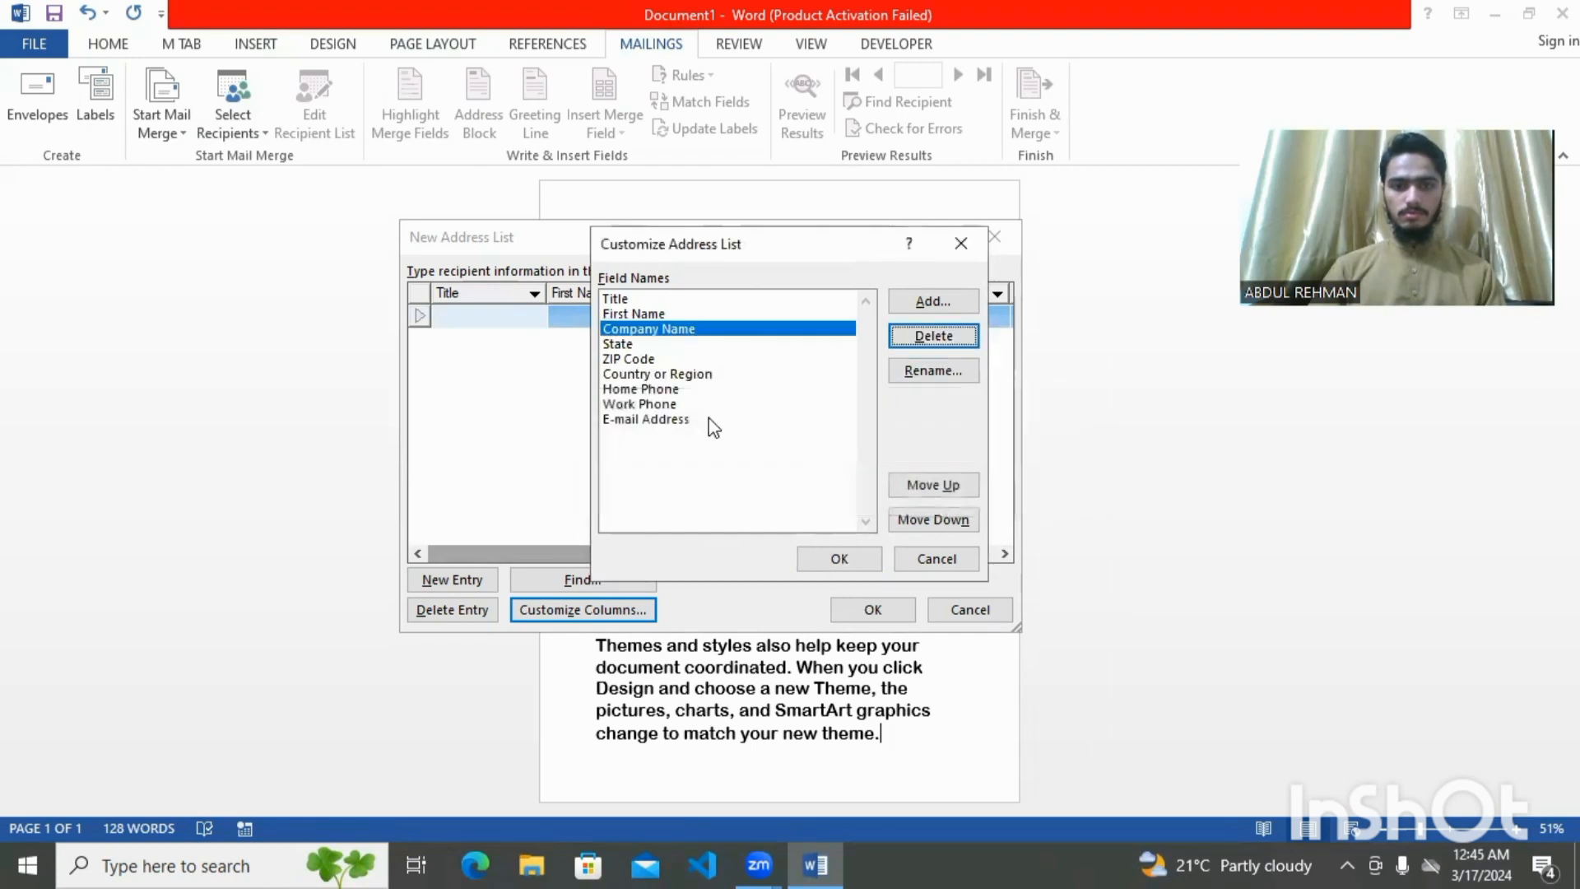
click(621, 346)
click(930, 336)
click(752, 495)
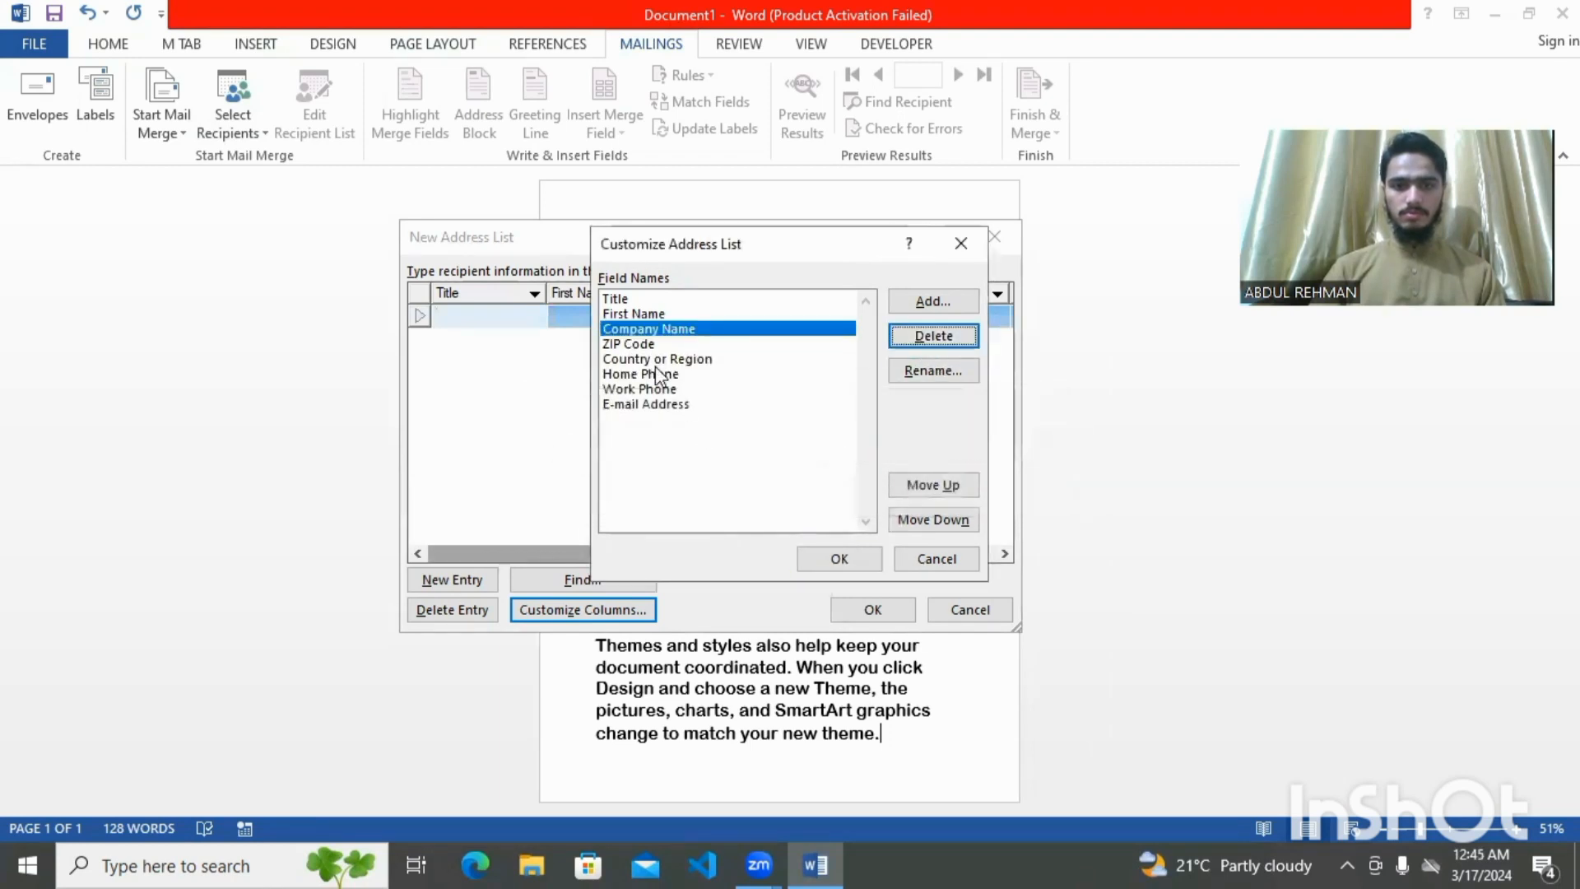
click(930, 336)
click(746, 493)
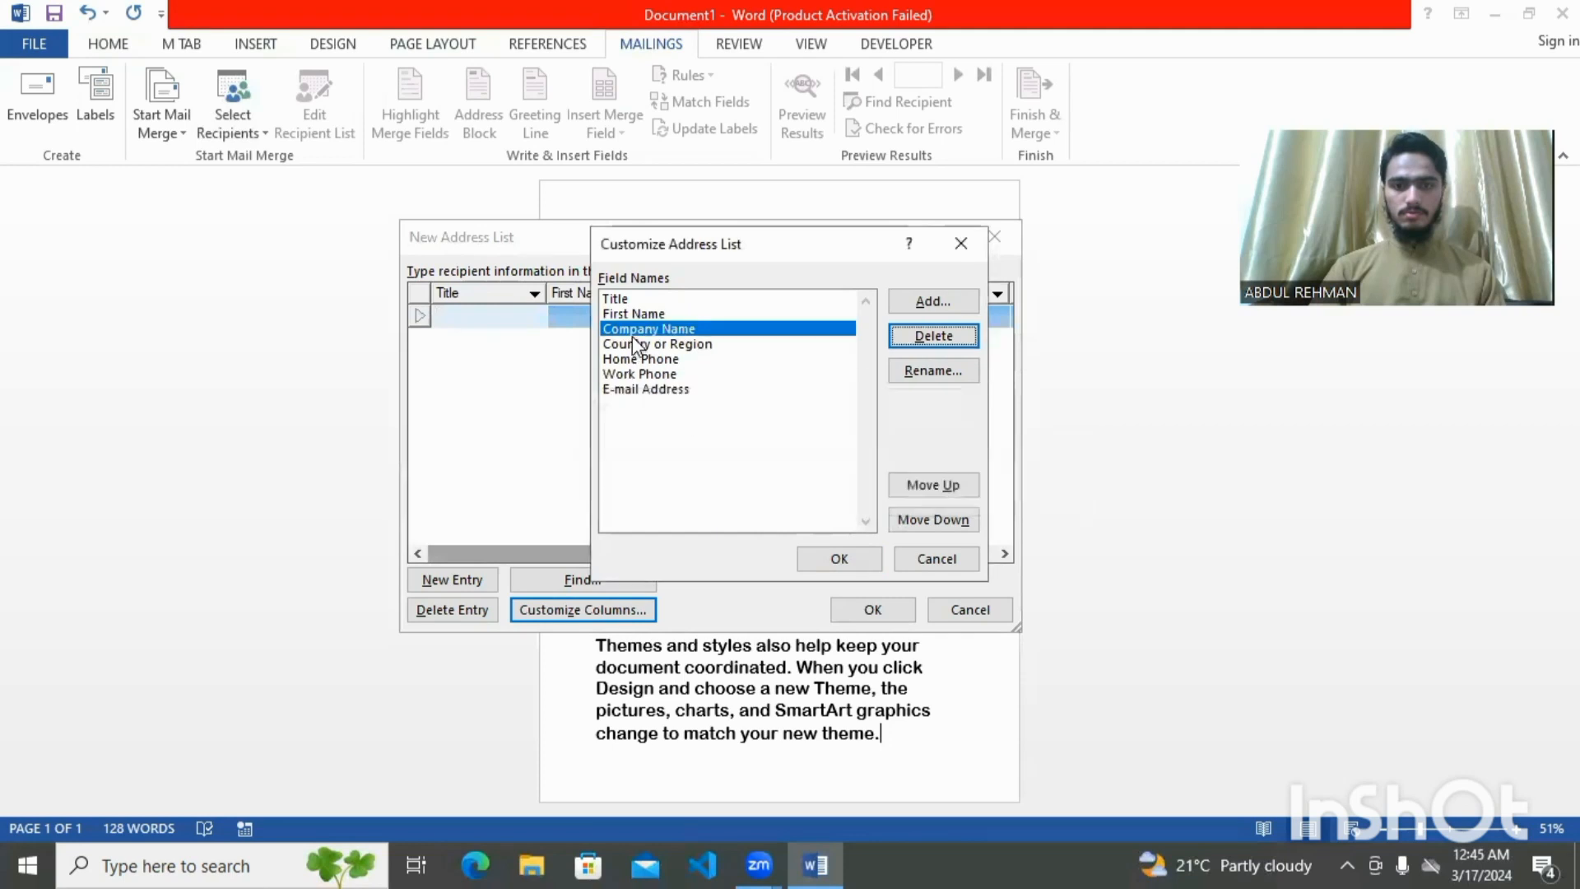
click(930, 335)
click(749, 495)
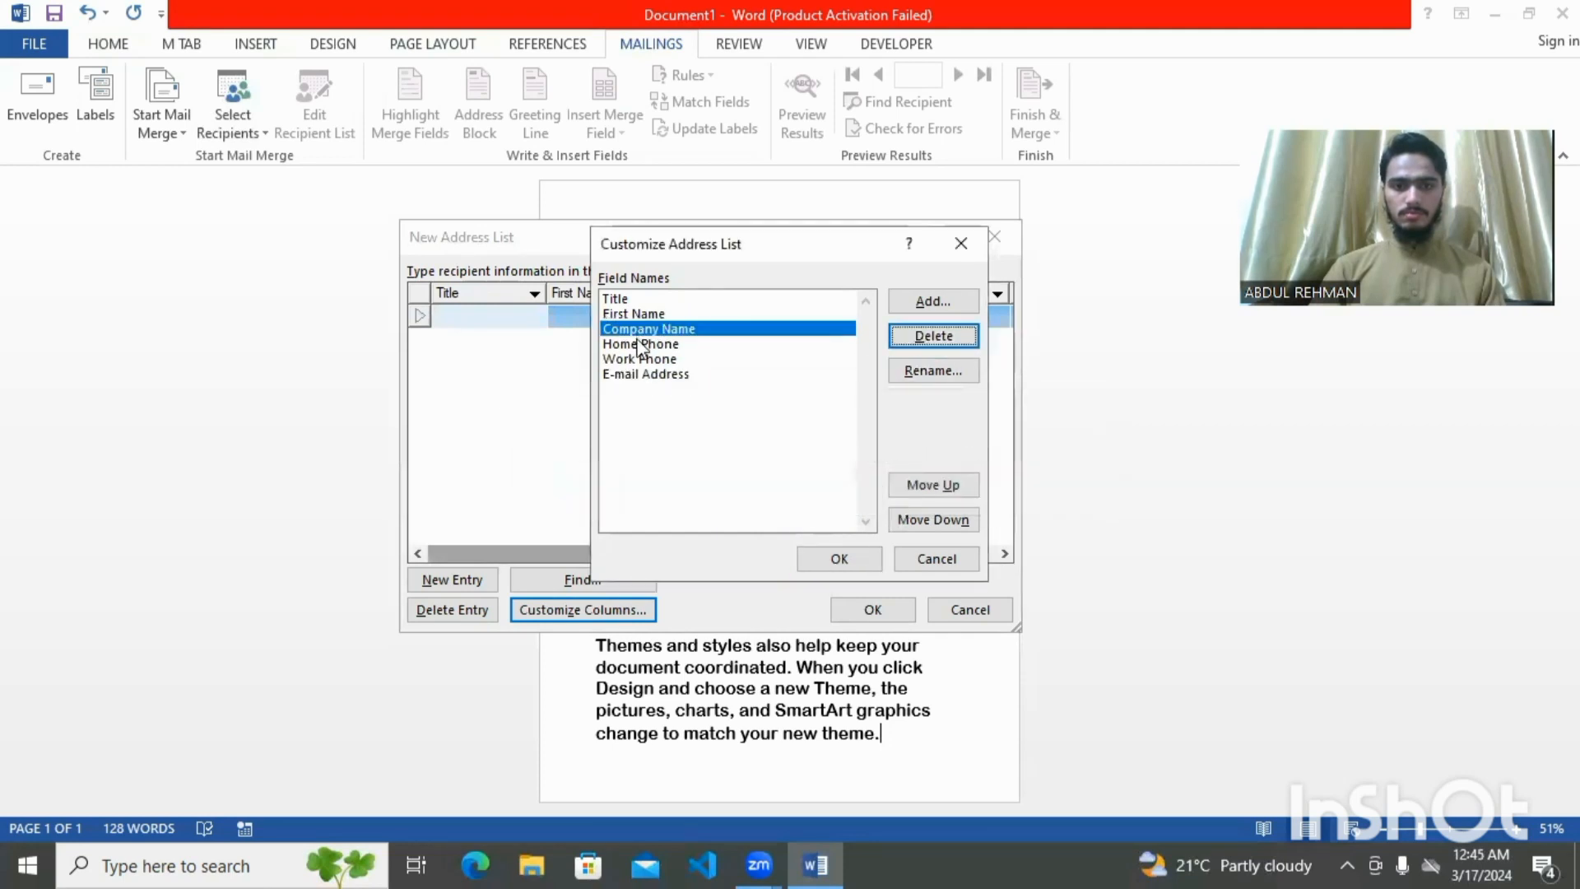
click(894, 343)
click(749, 495)
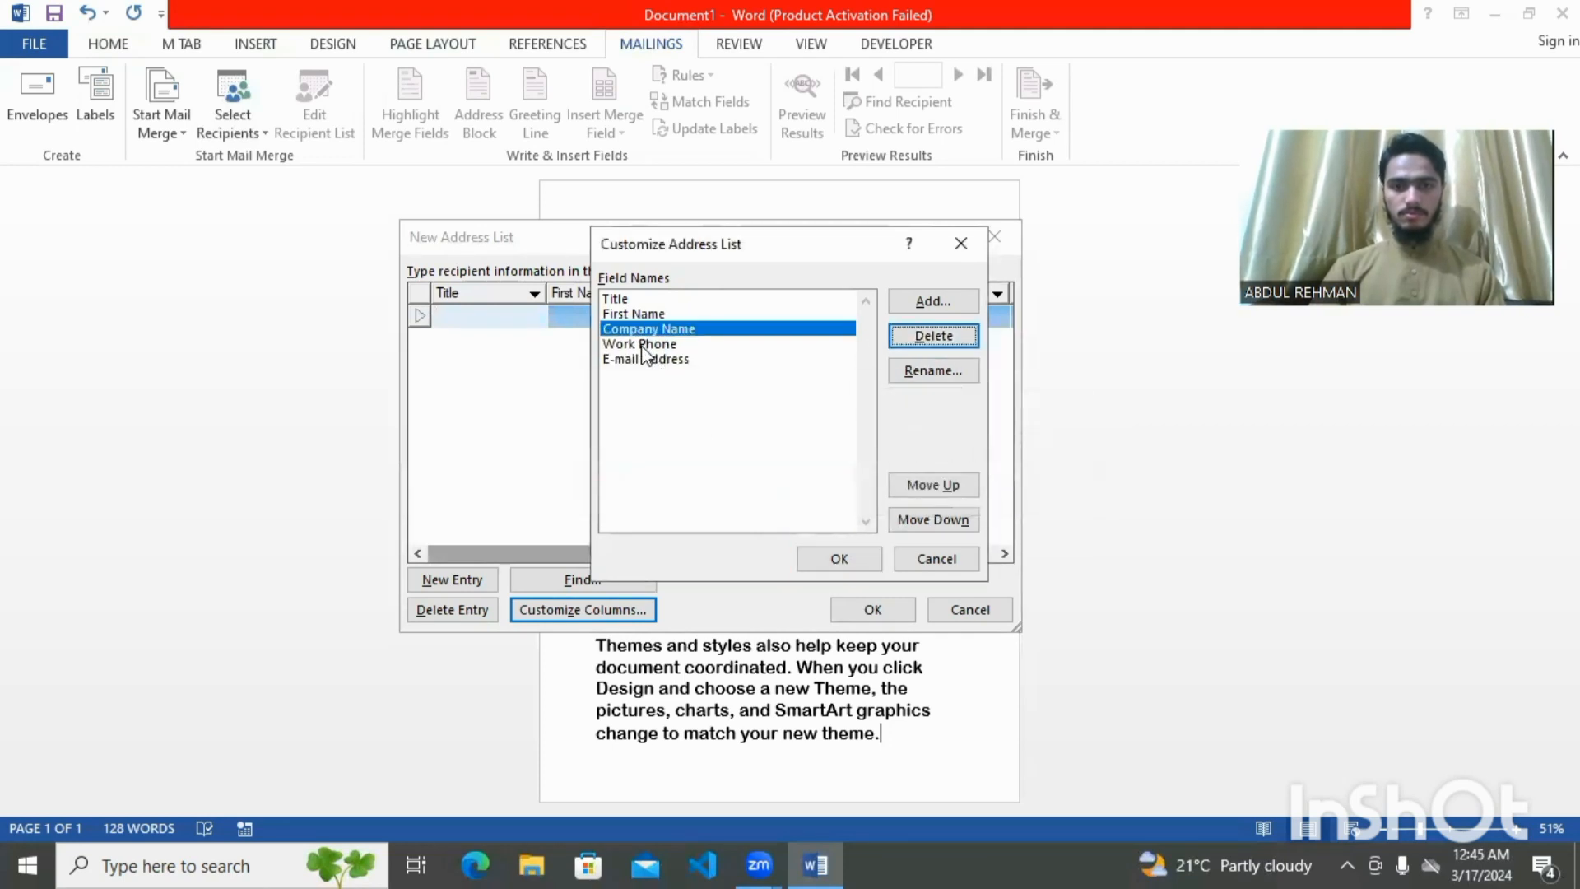
click(900, 339)
click(752, 495)
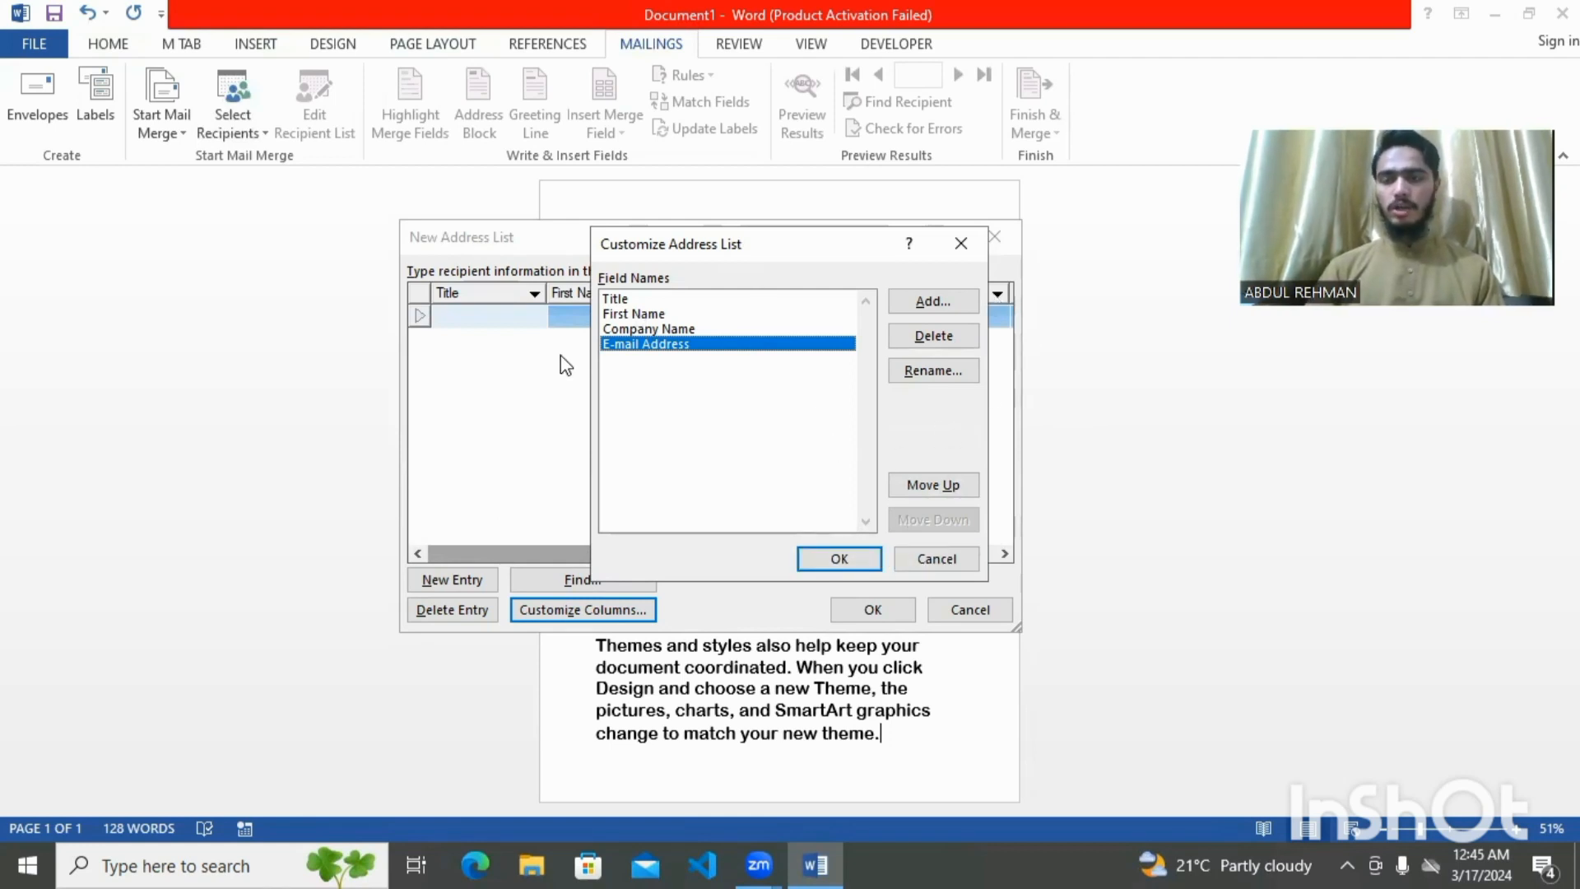
click(827, 564)
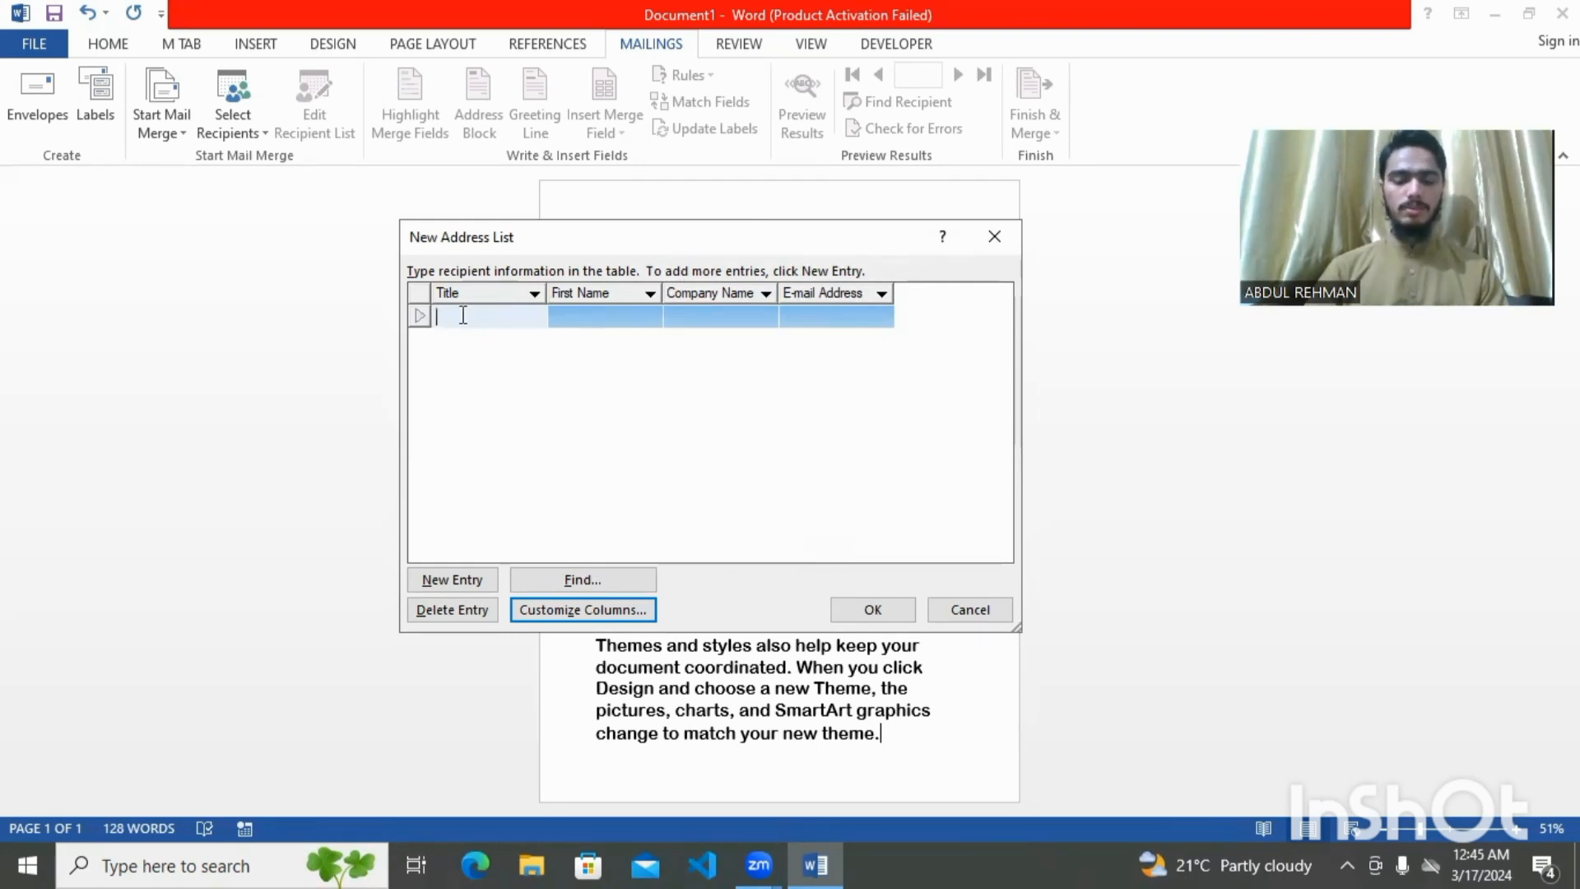
Enter the recipient: title APTECH, the person's first name, company APTECH GDN and an e-mail address, then confirm
text(APTECH)
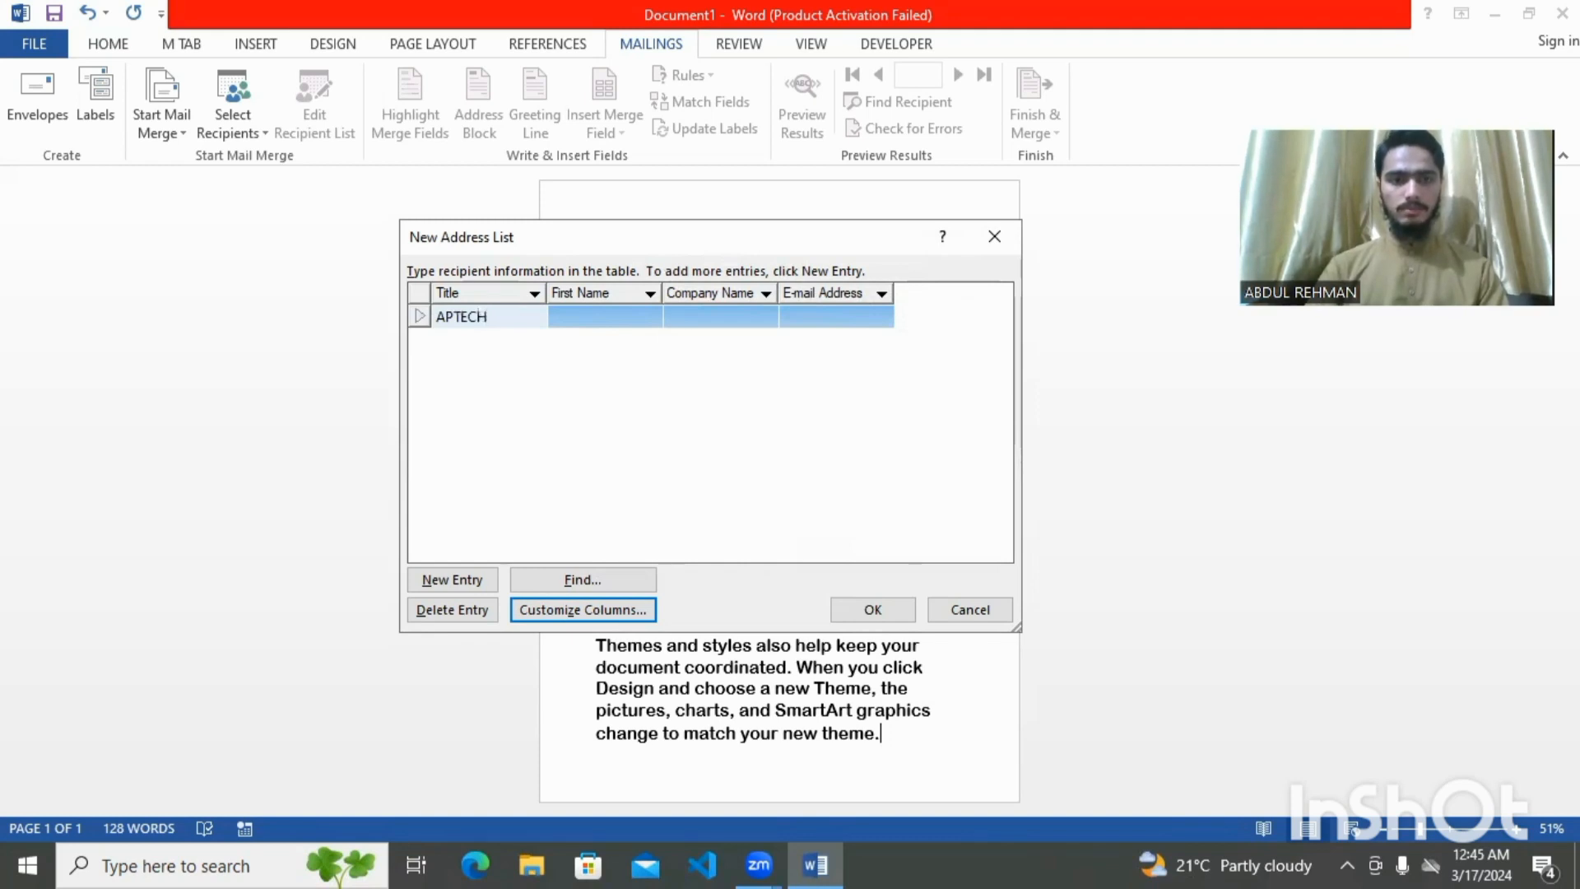
click(578, 316)
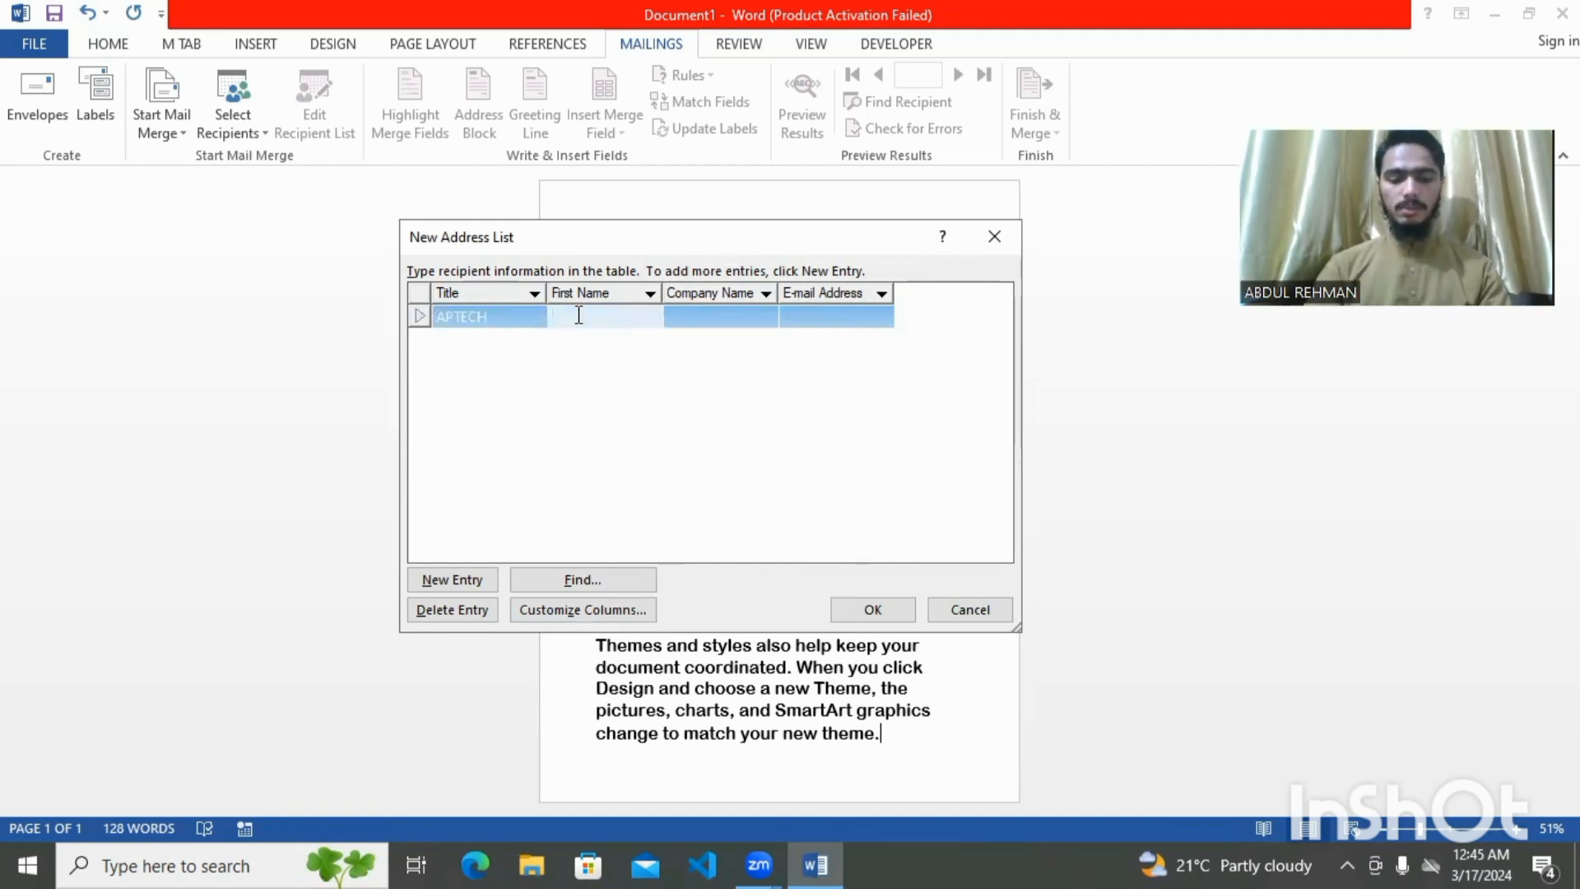
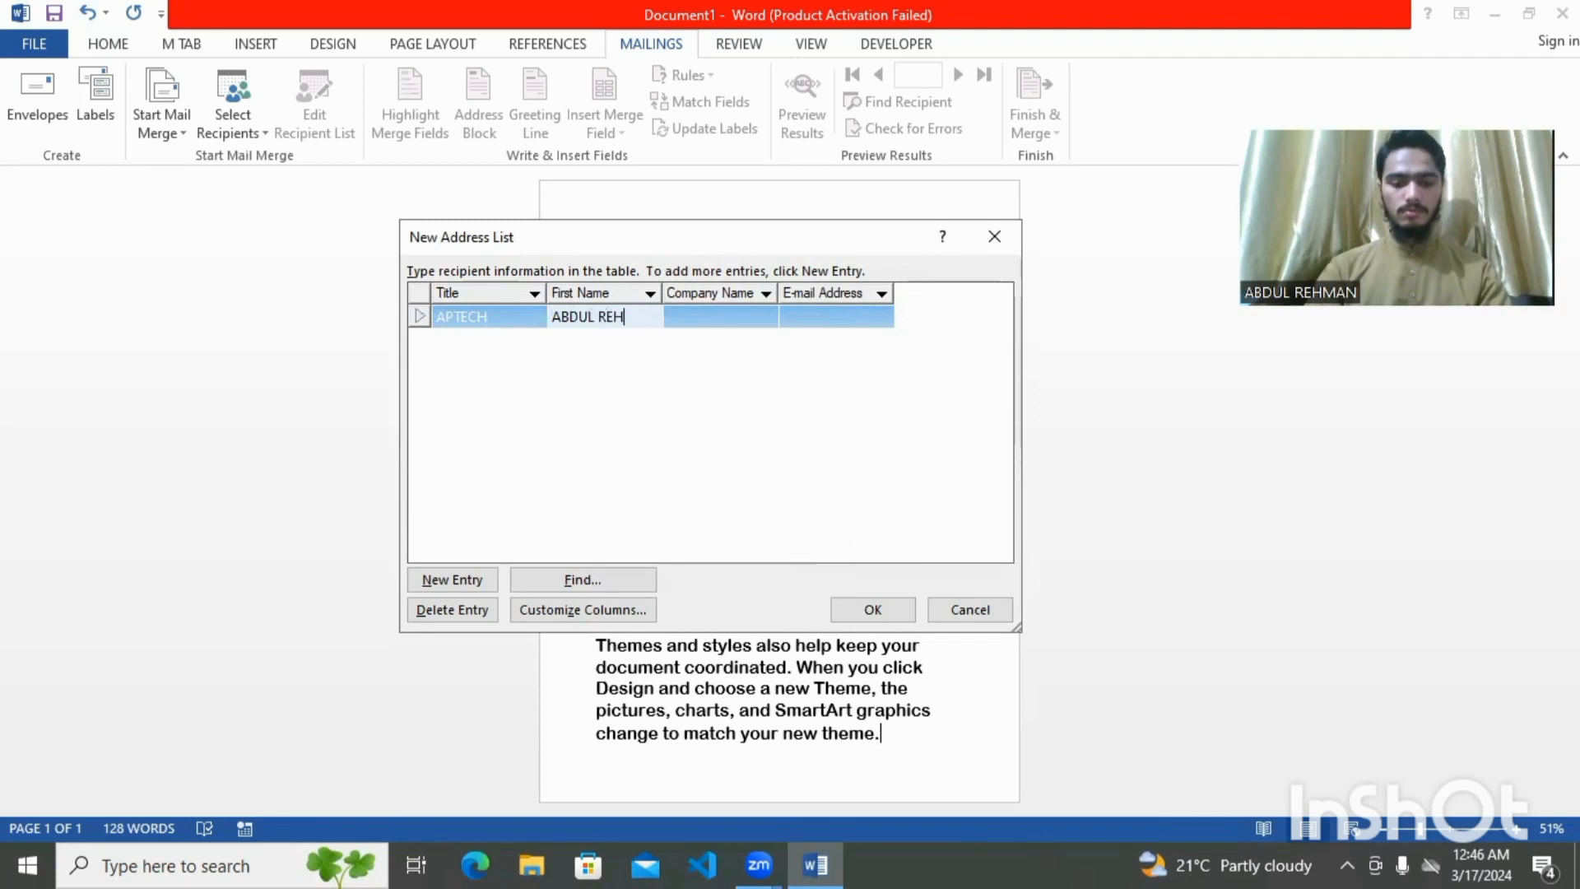
click(750, 315)
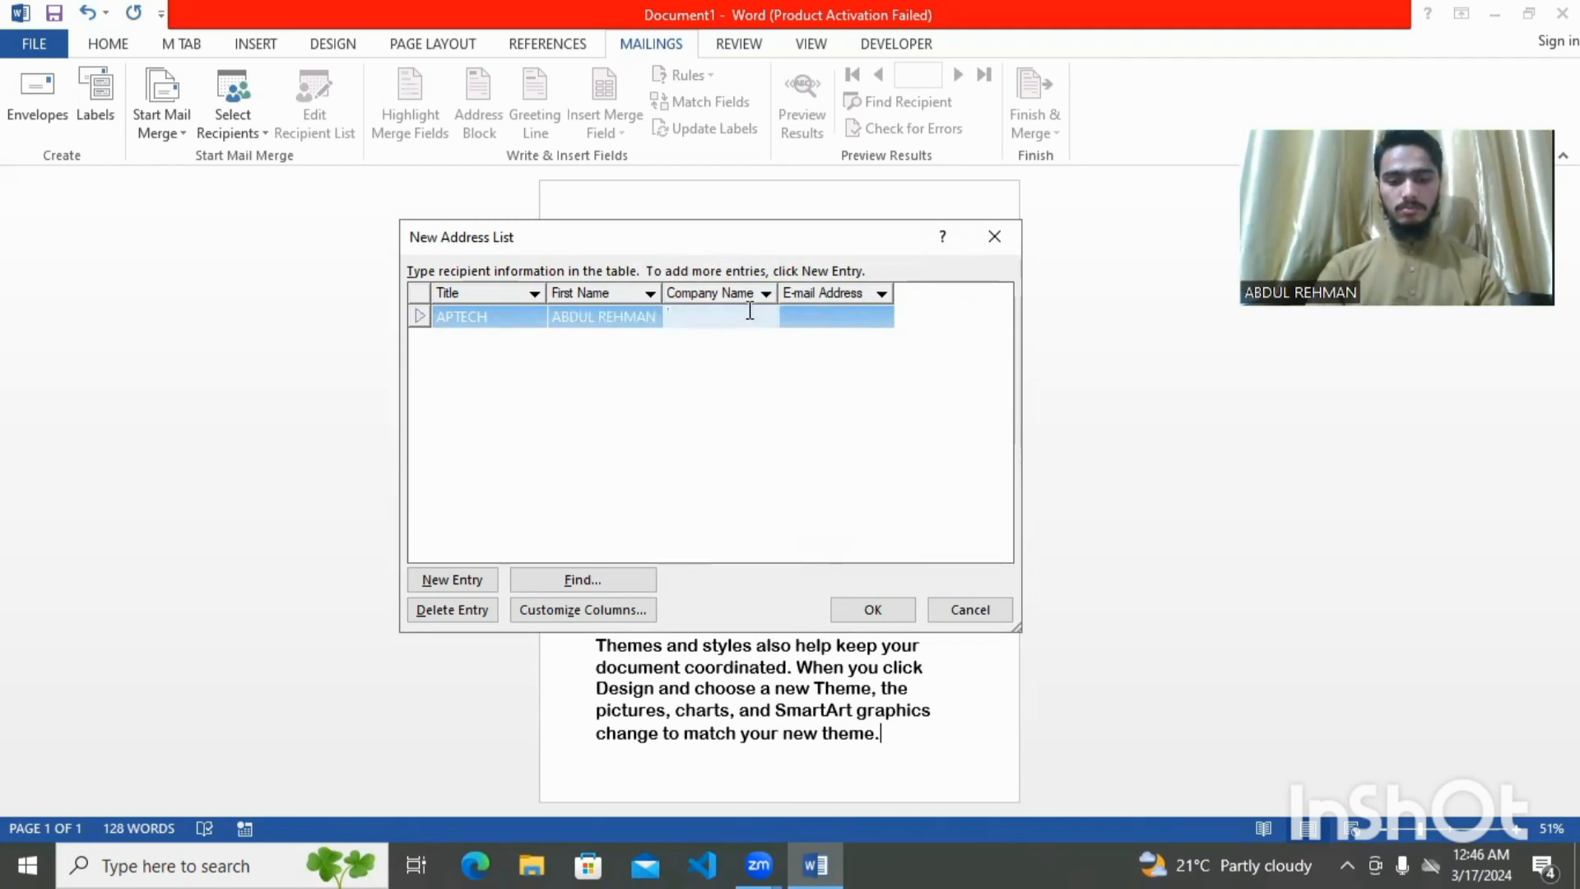
text(APTECH)
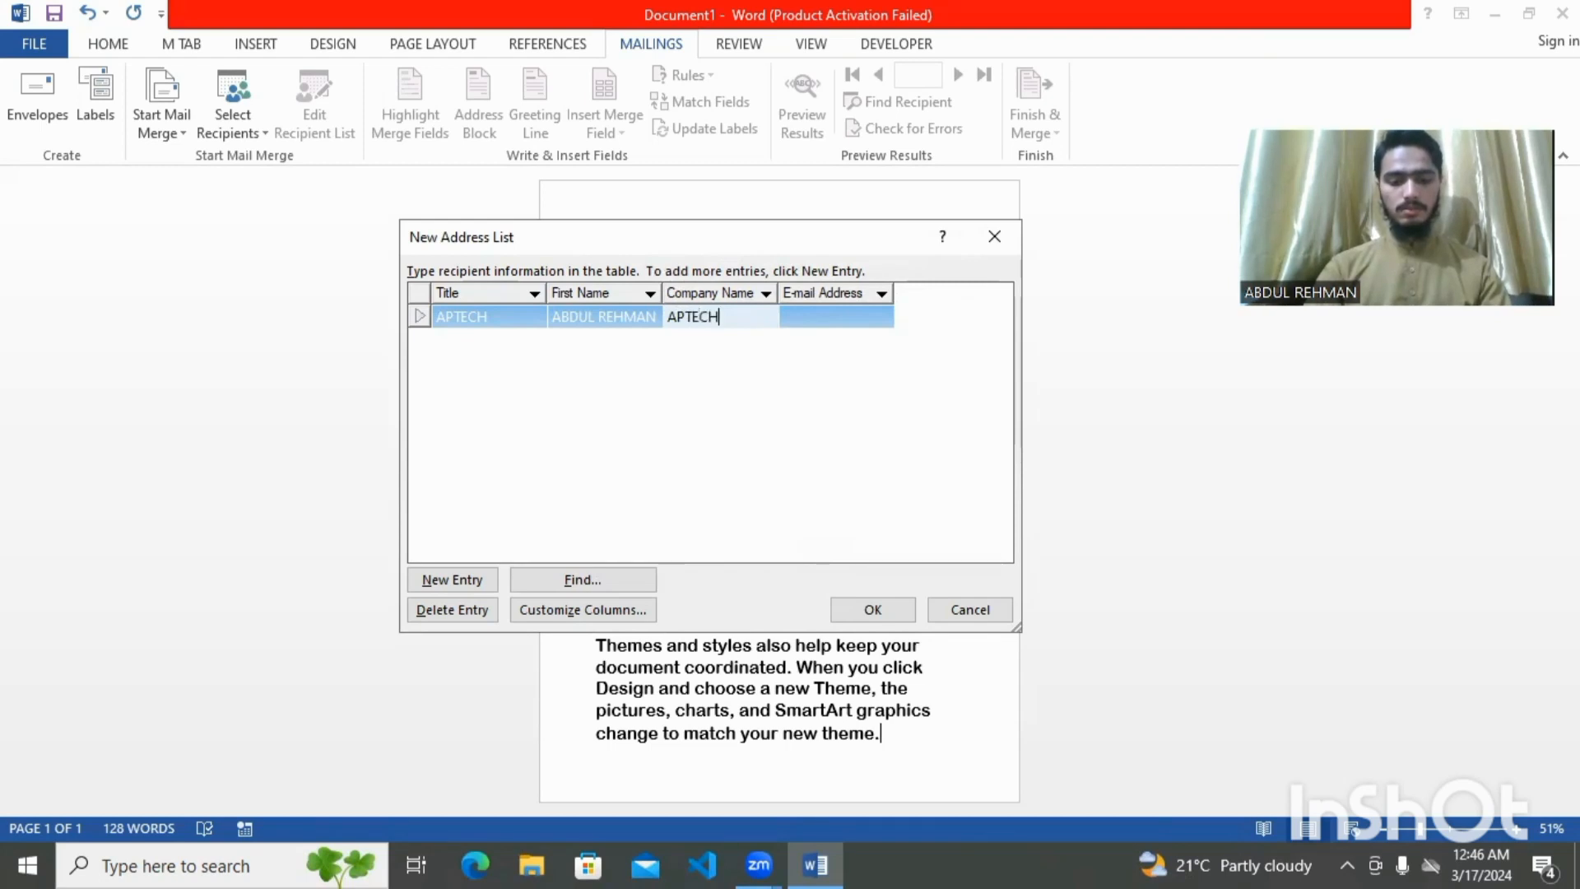
text( GDN)
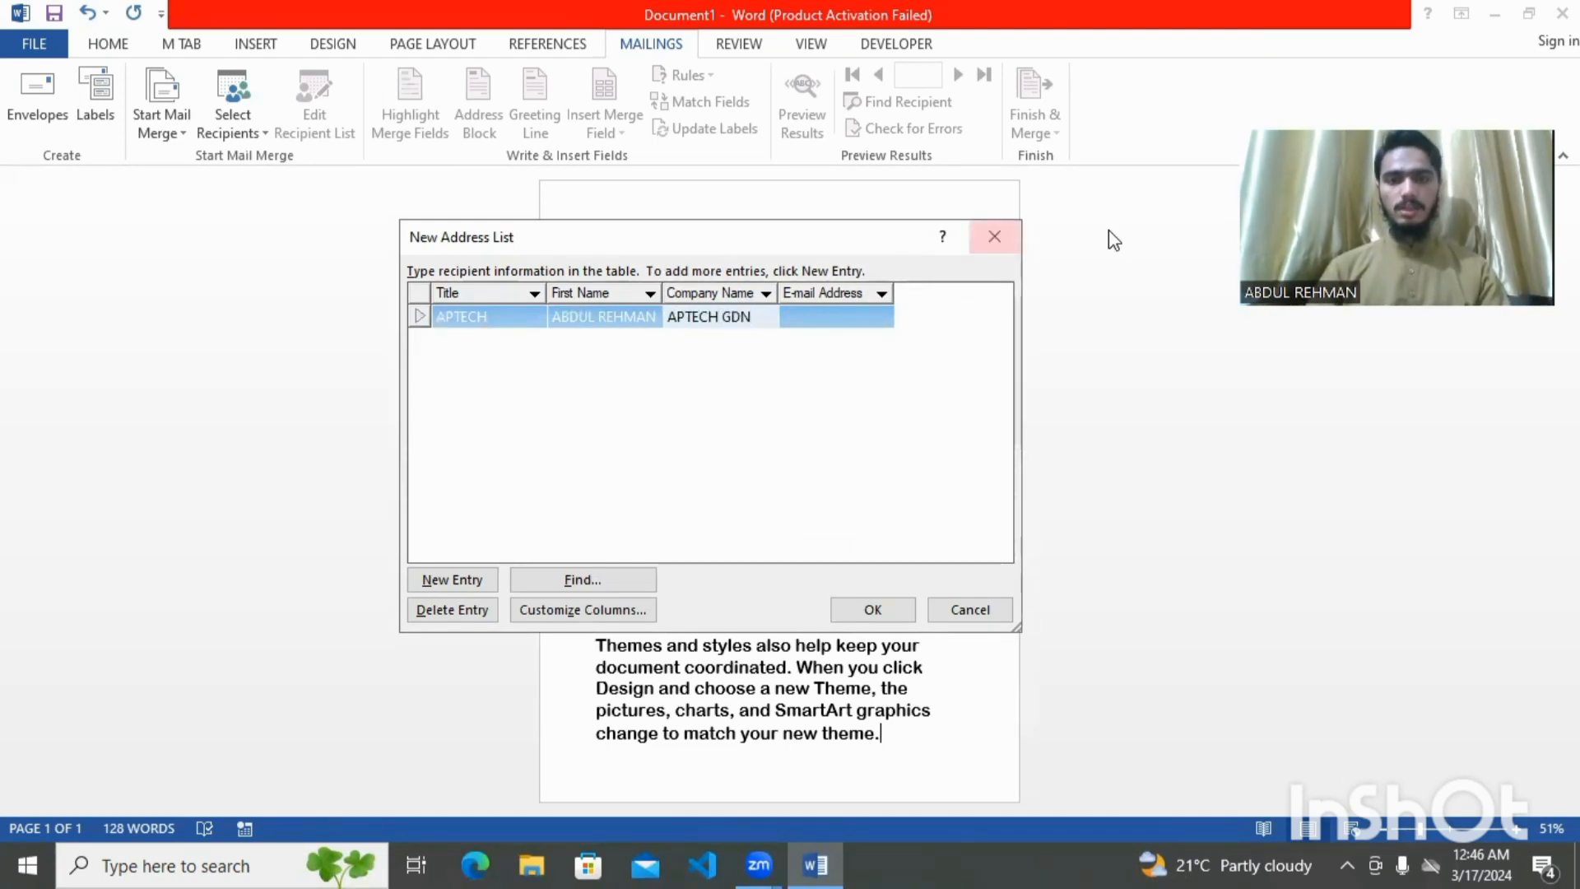
click(844, 313)
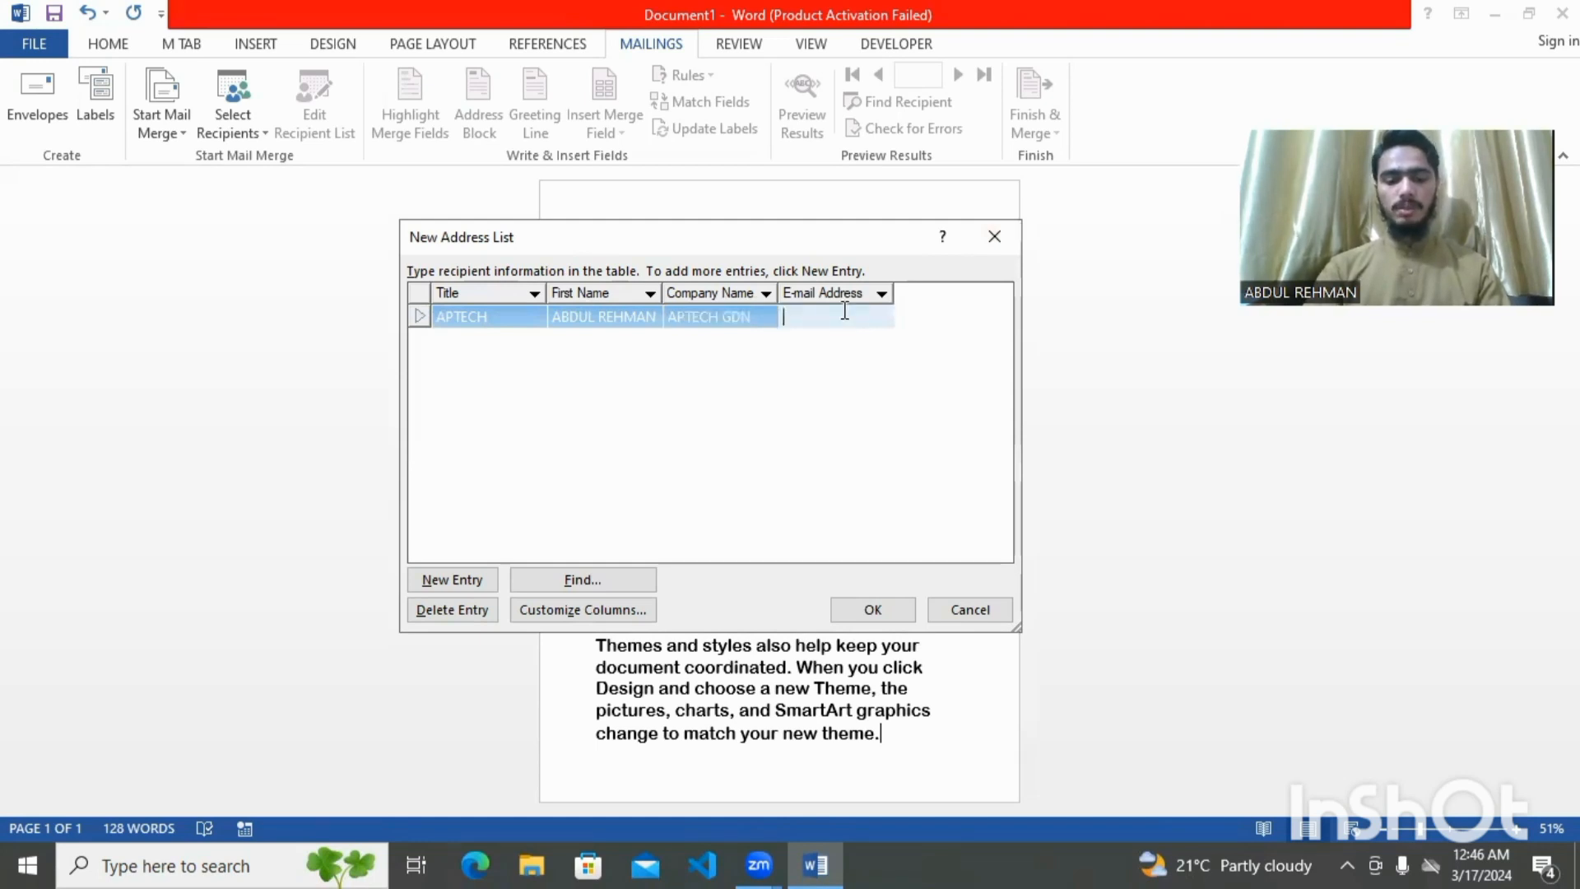
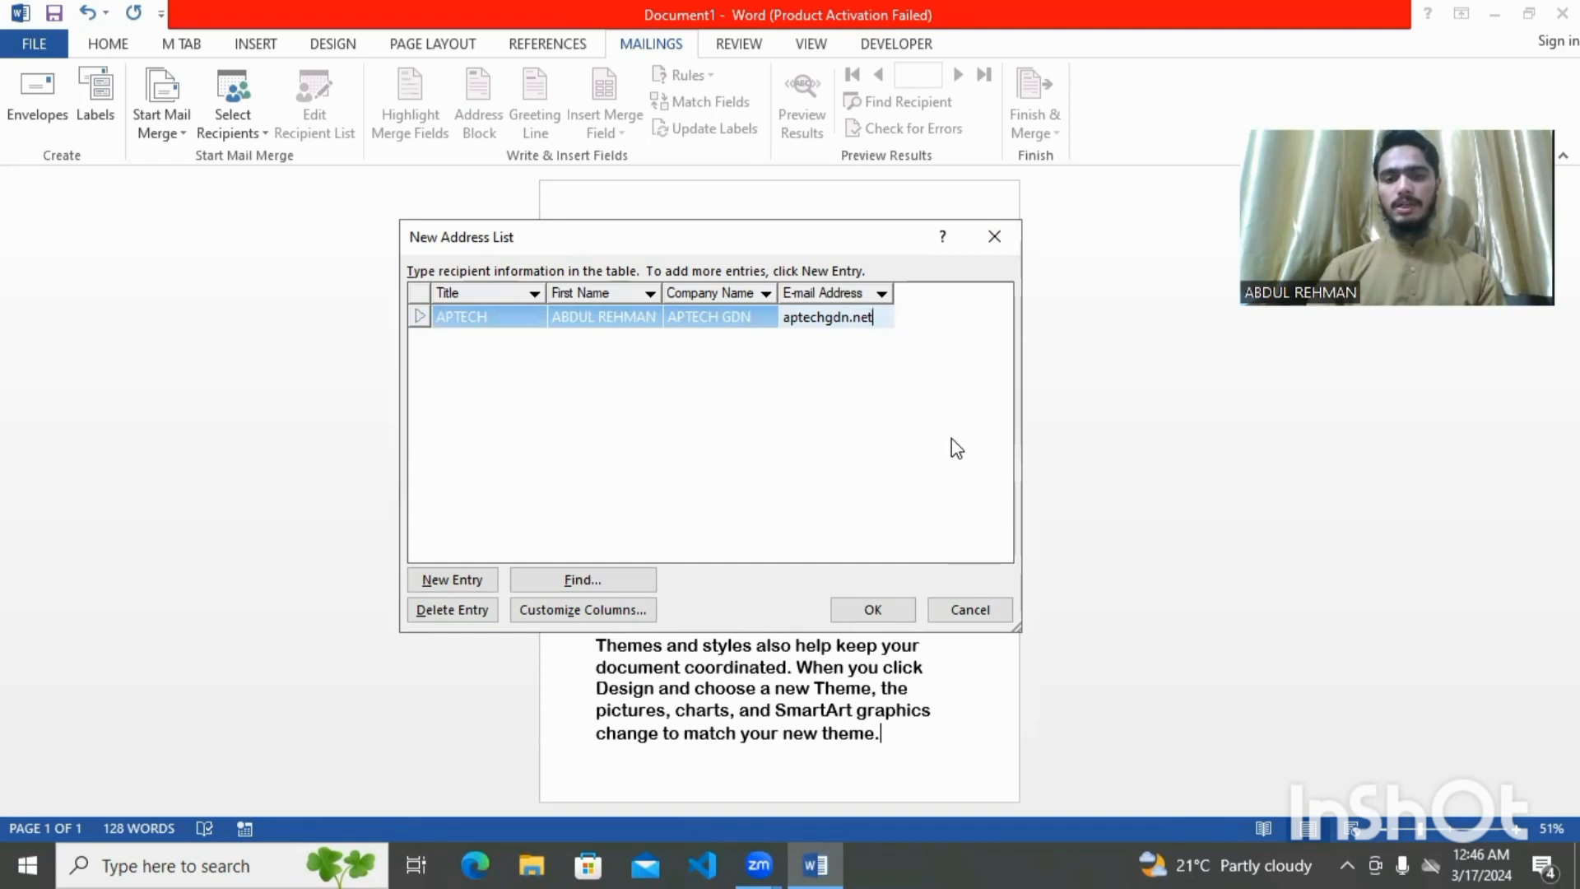
click(876, 610)
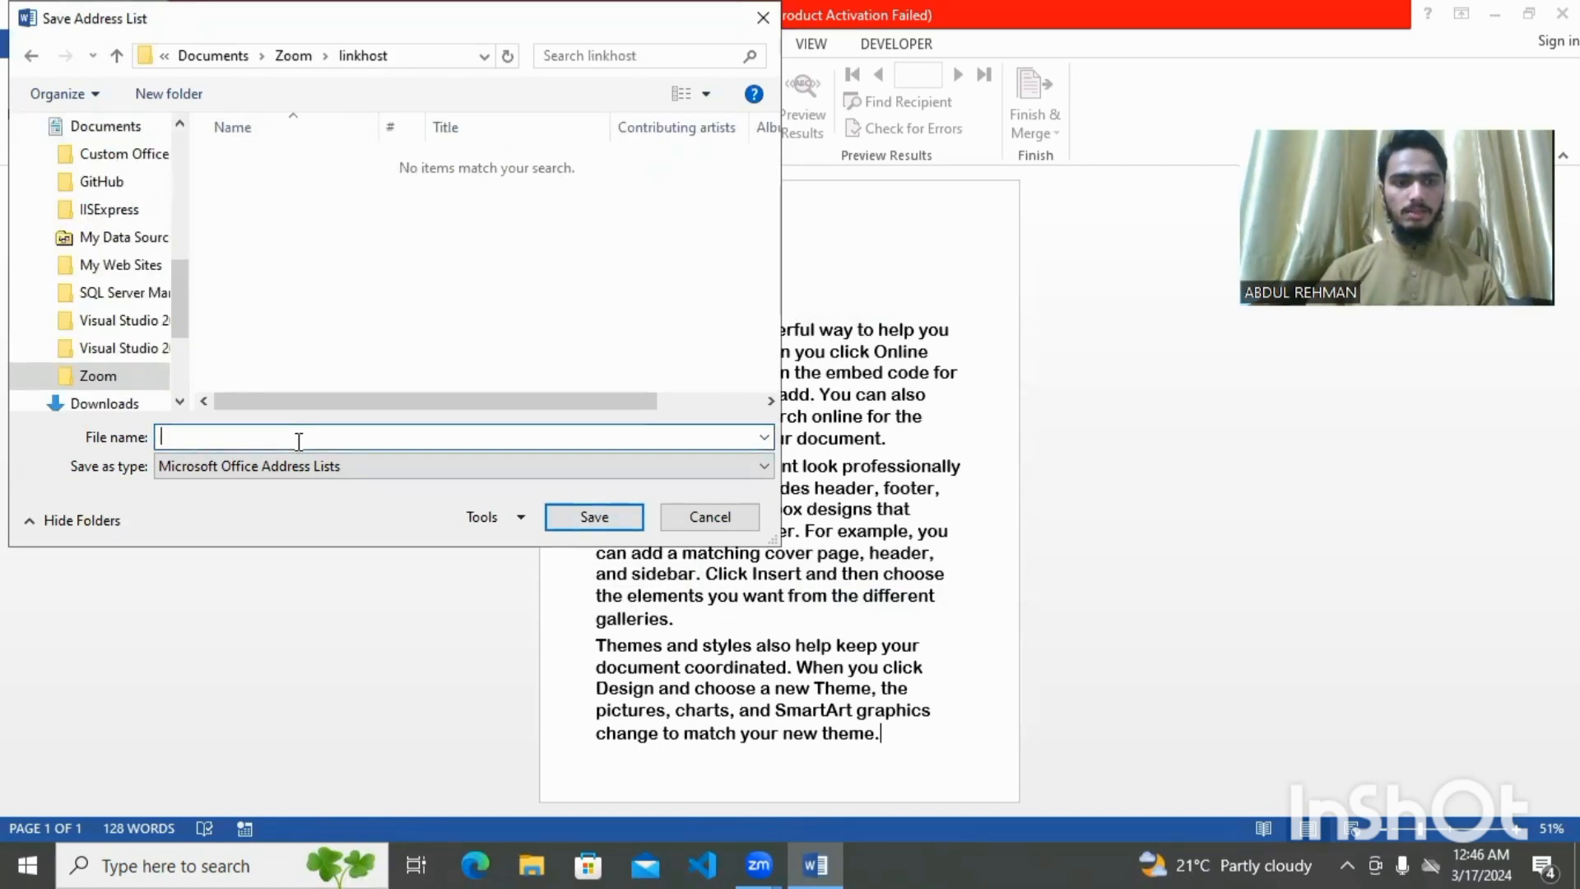
Name the address list file 'my data' and save it in linkhost
text(my )
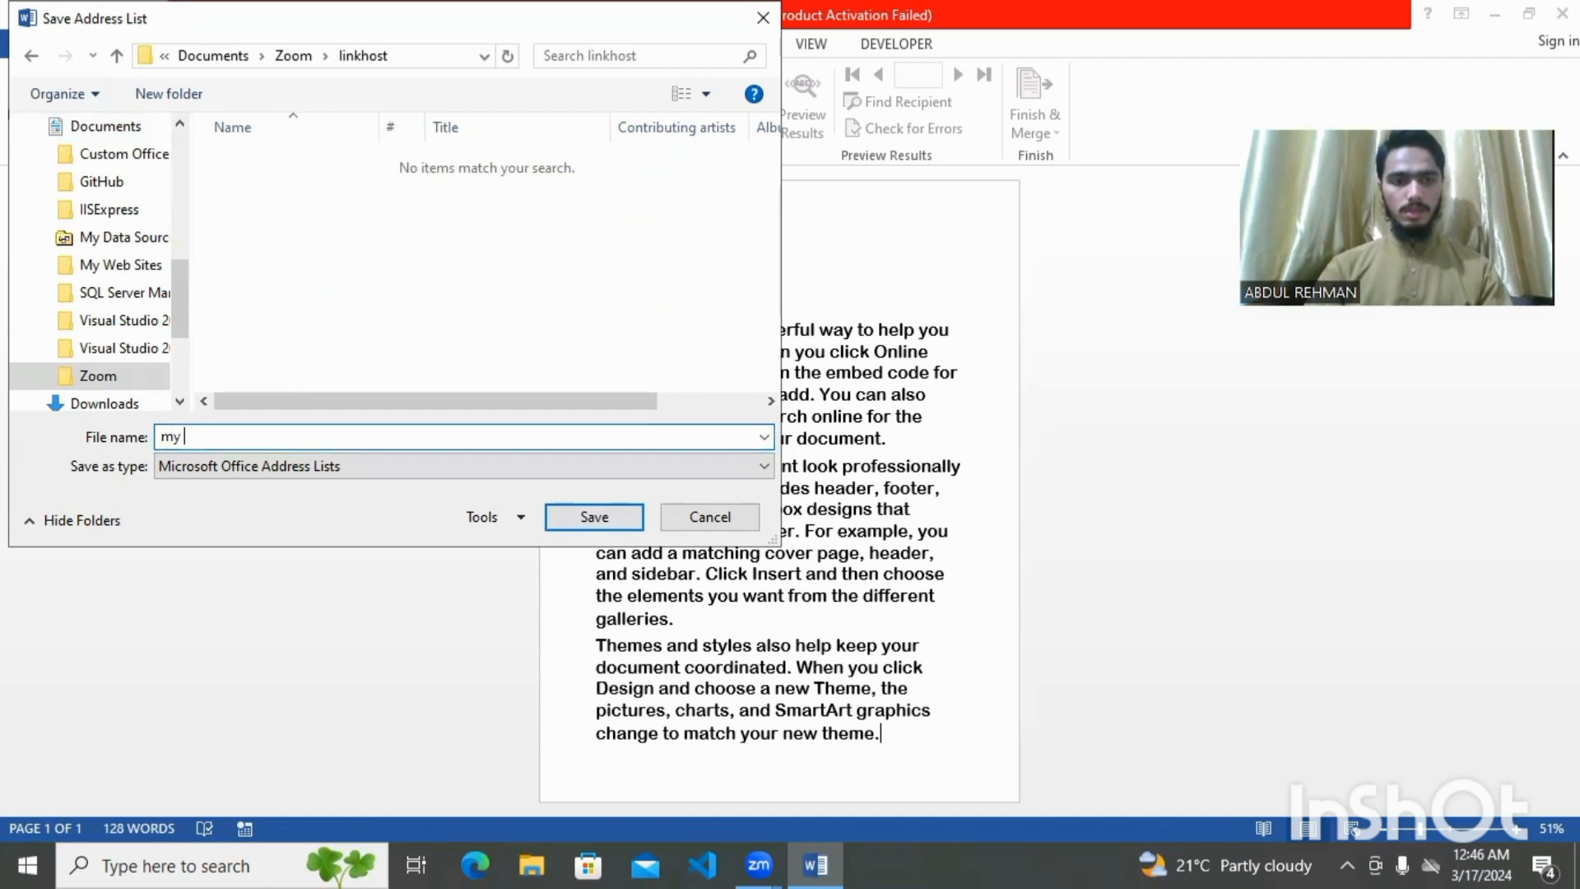
text(data)
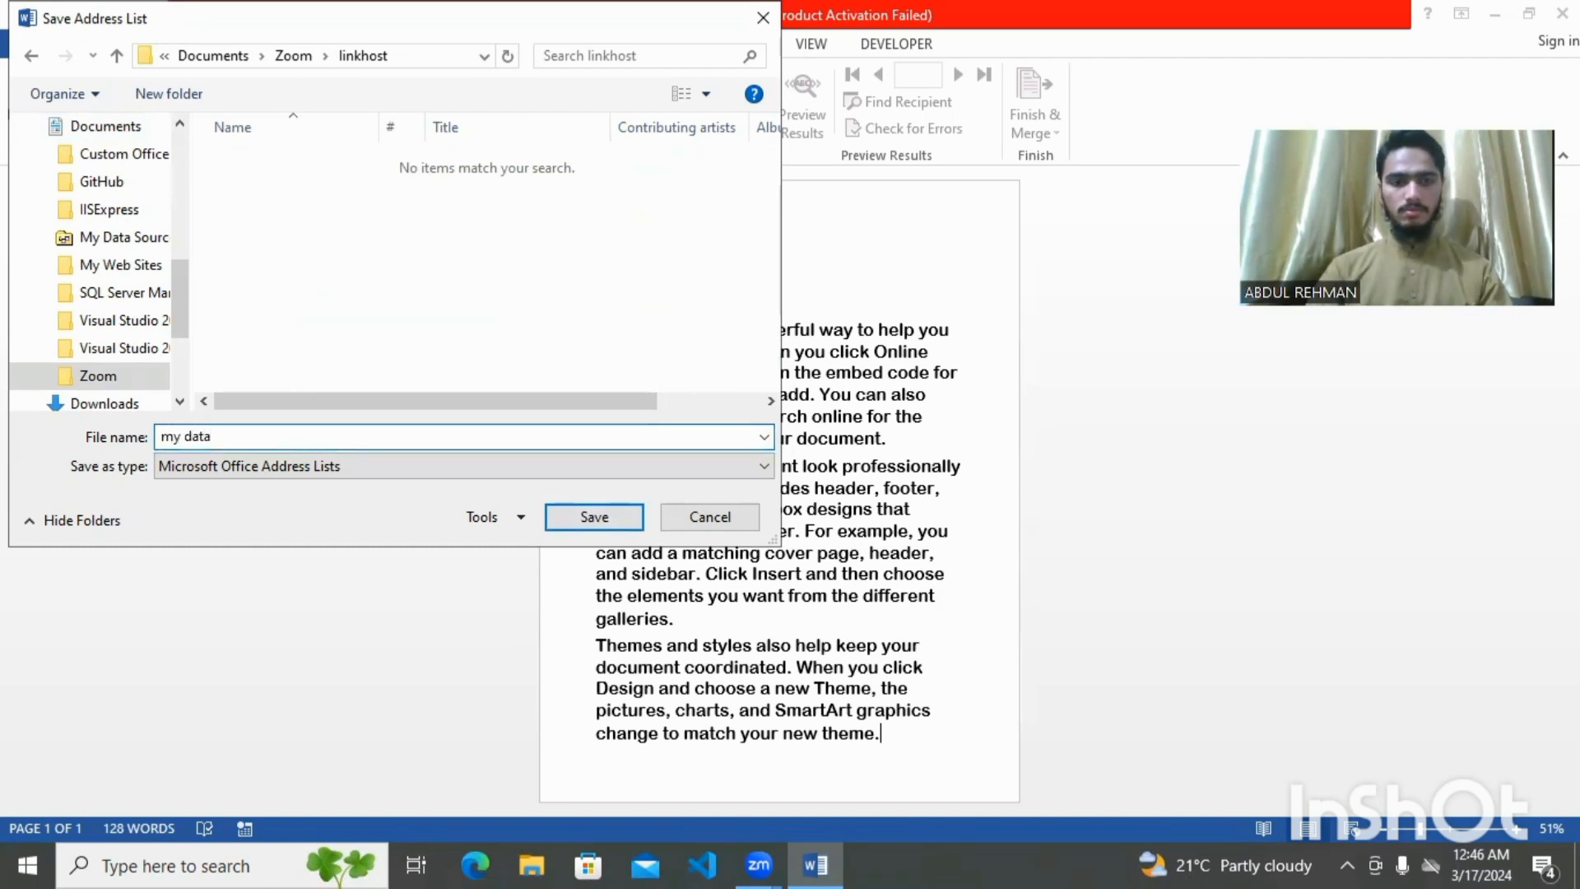
click(600, 516)
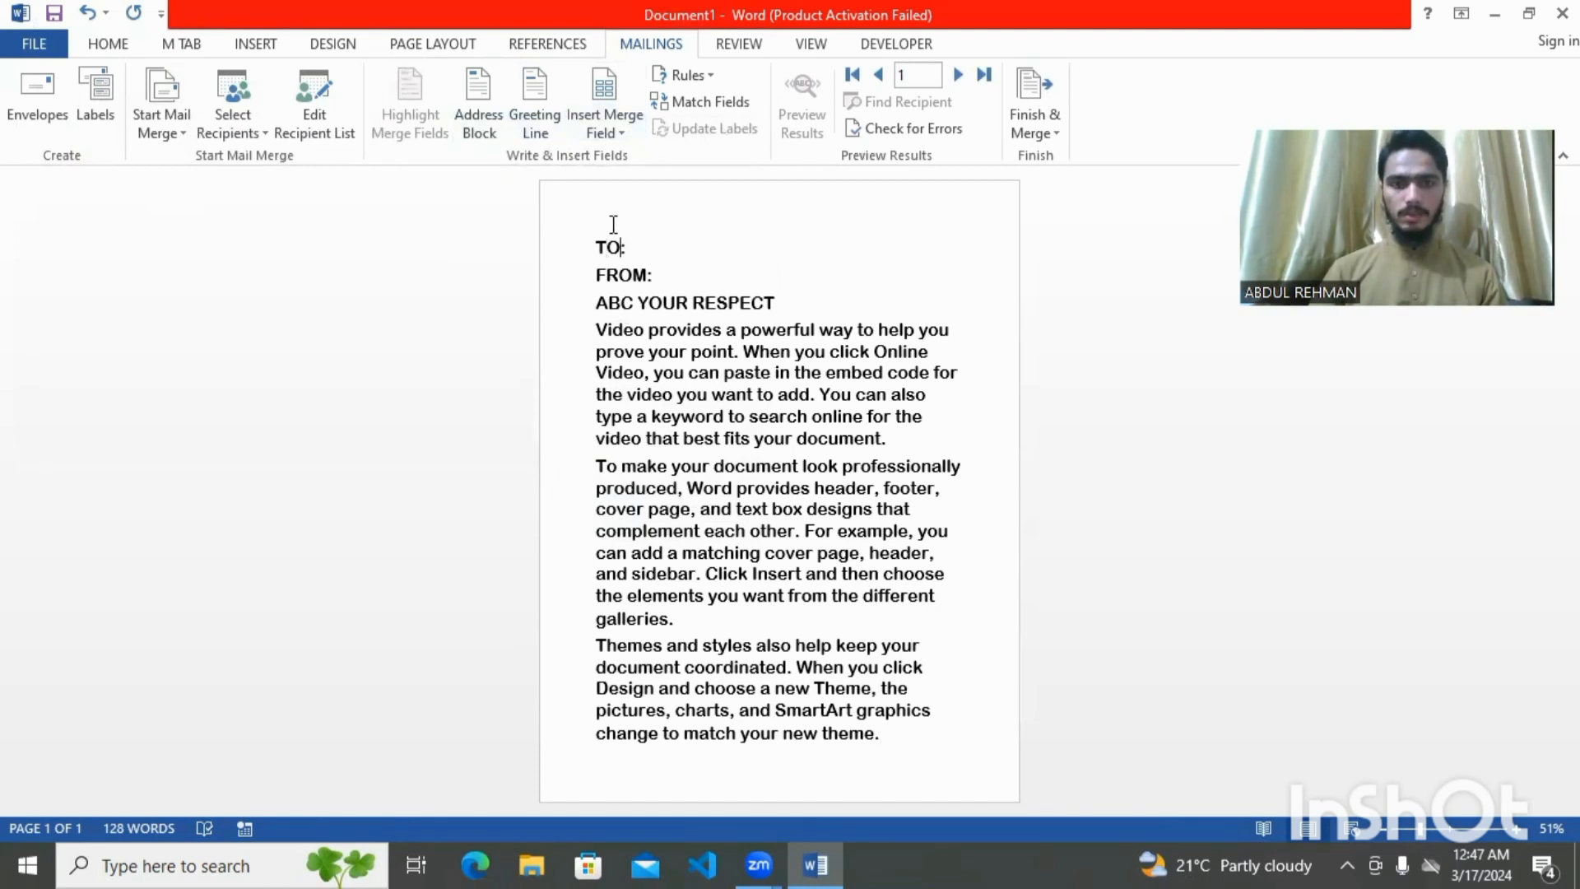
Insert new title: and email: label lines below TO: in the heading
key(Return)
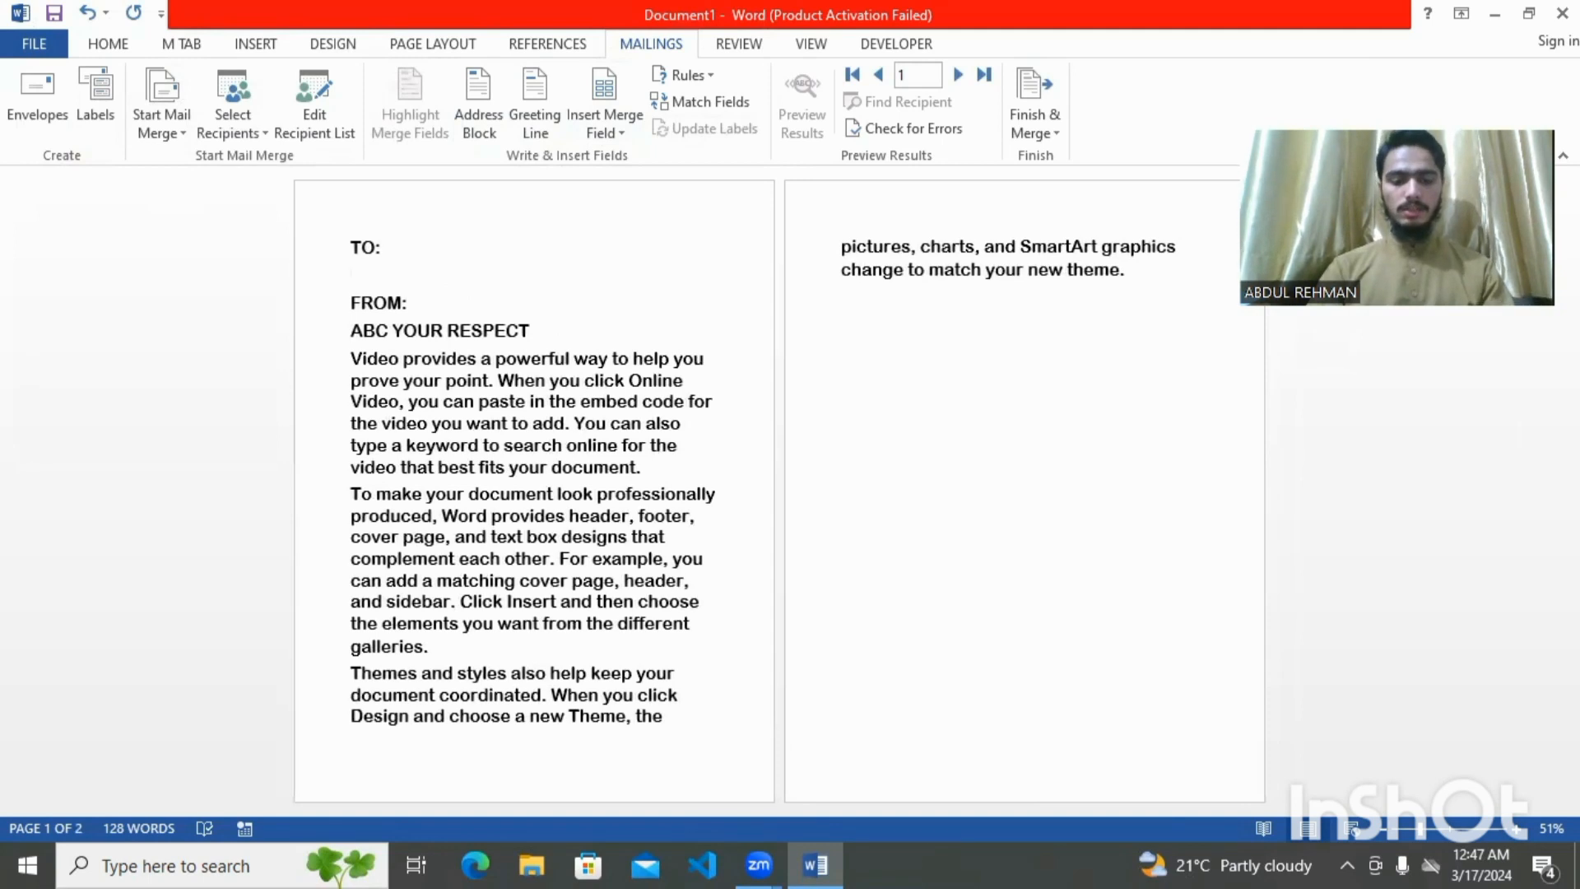
text(ti)
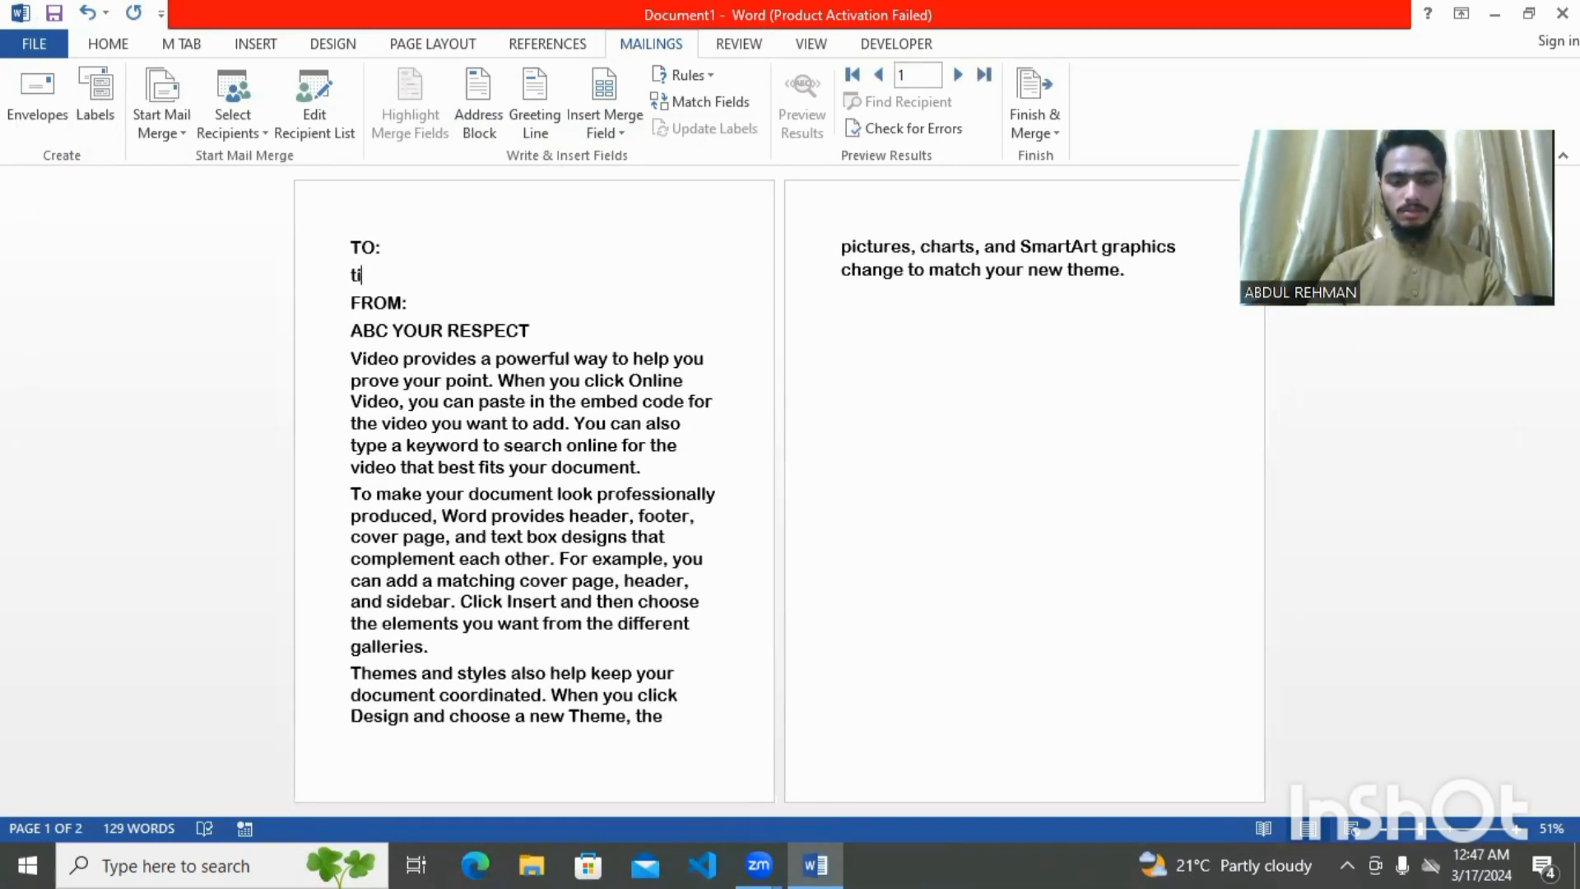
text(tle)
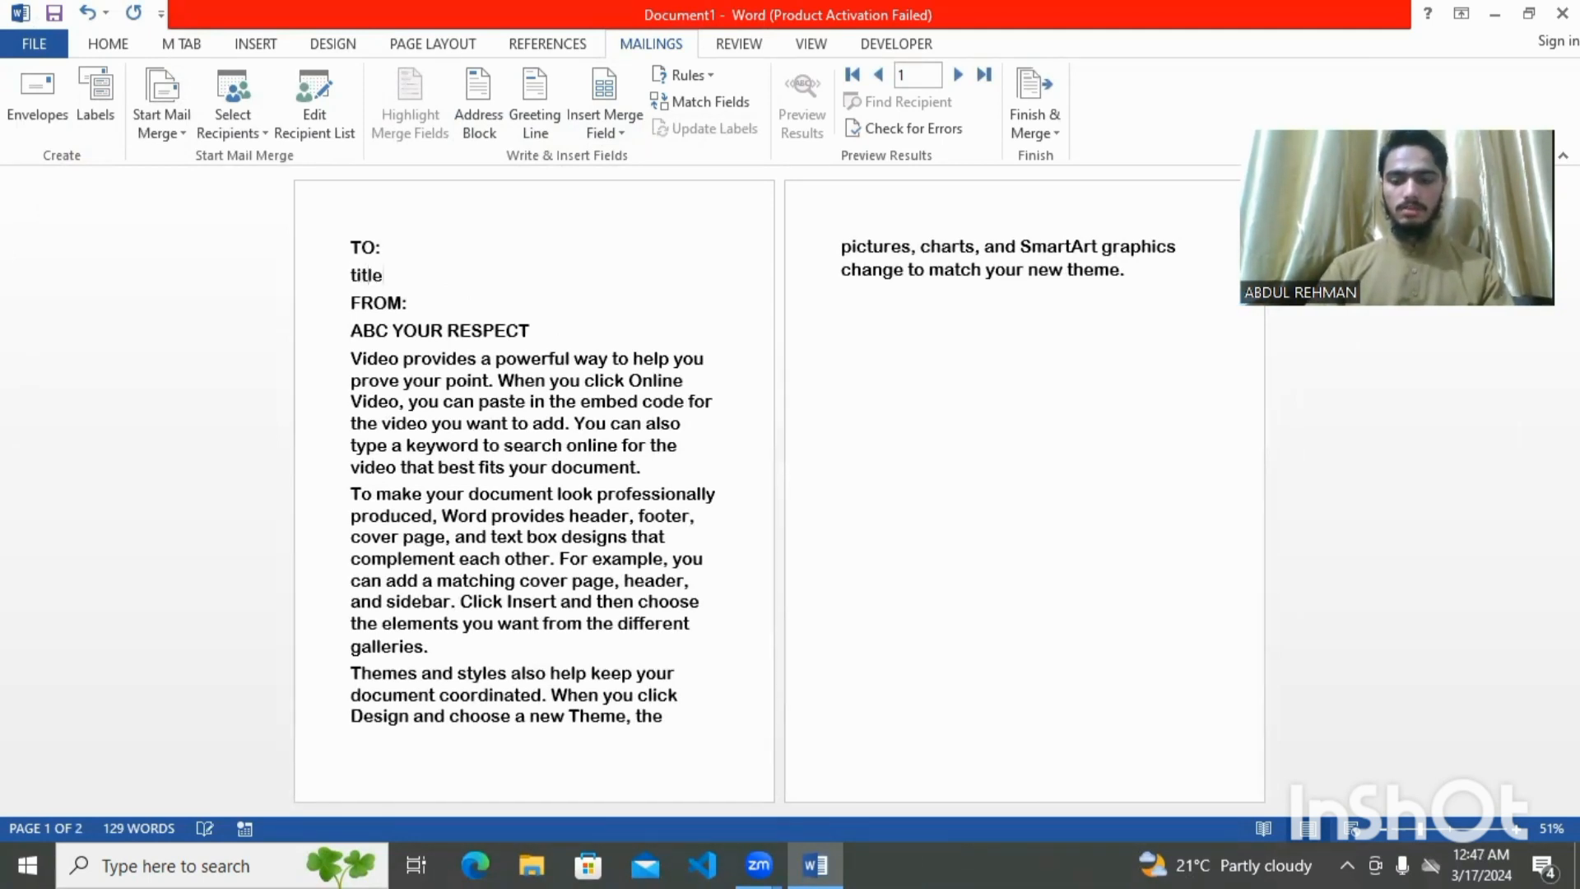
text(:)
key(Return)
text(ema)
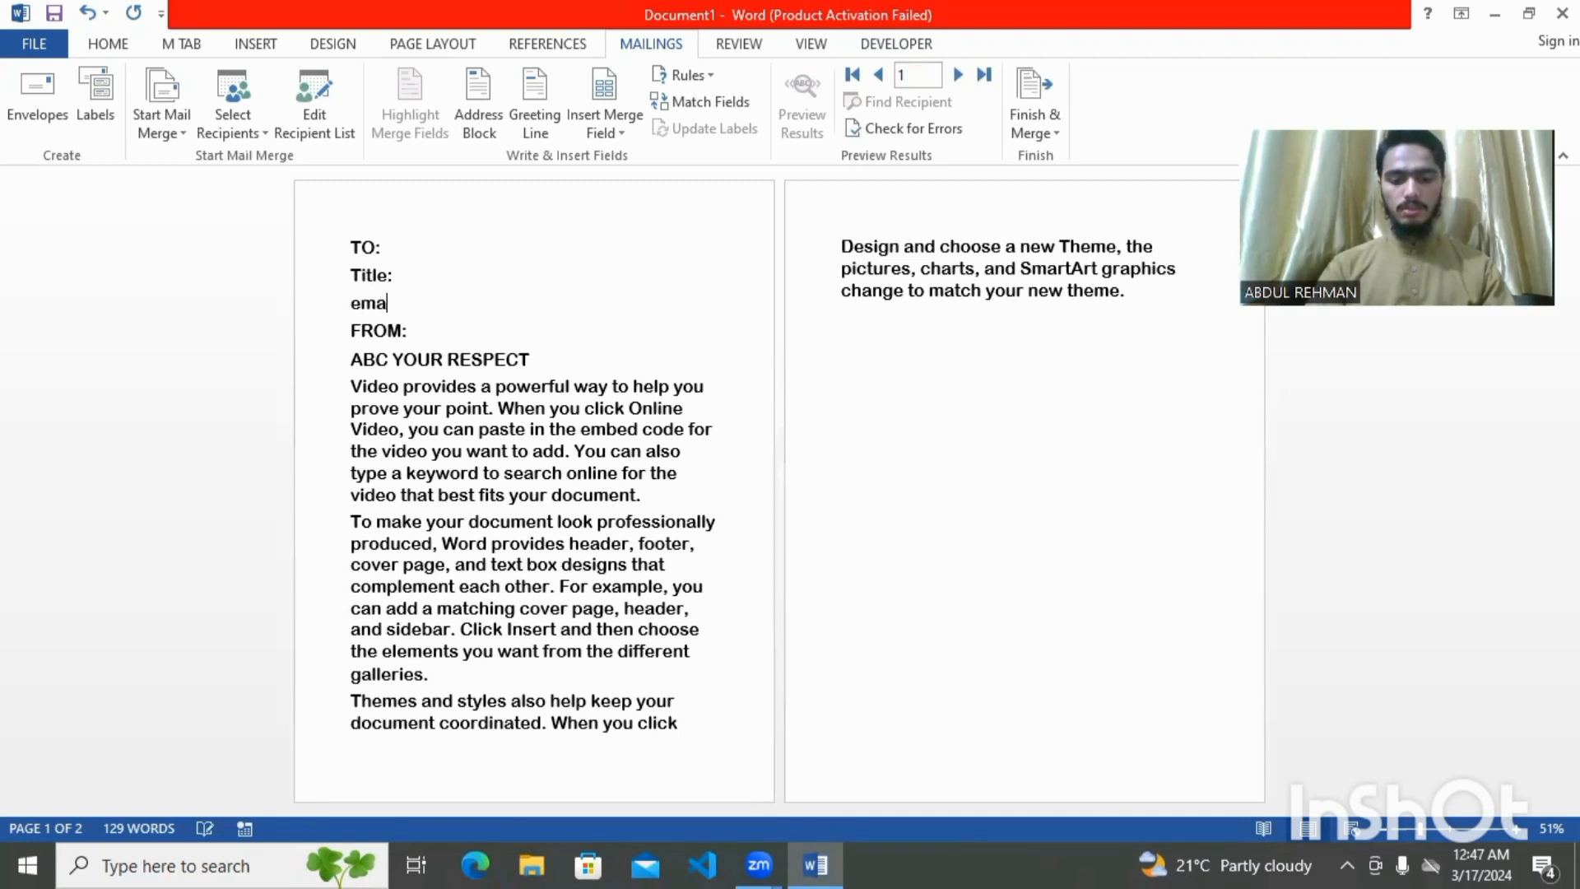
text(il:)
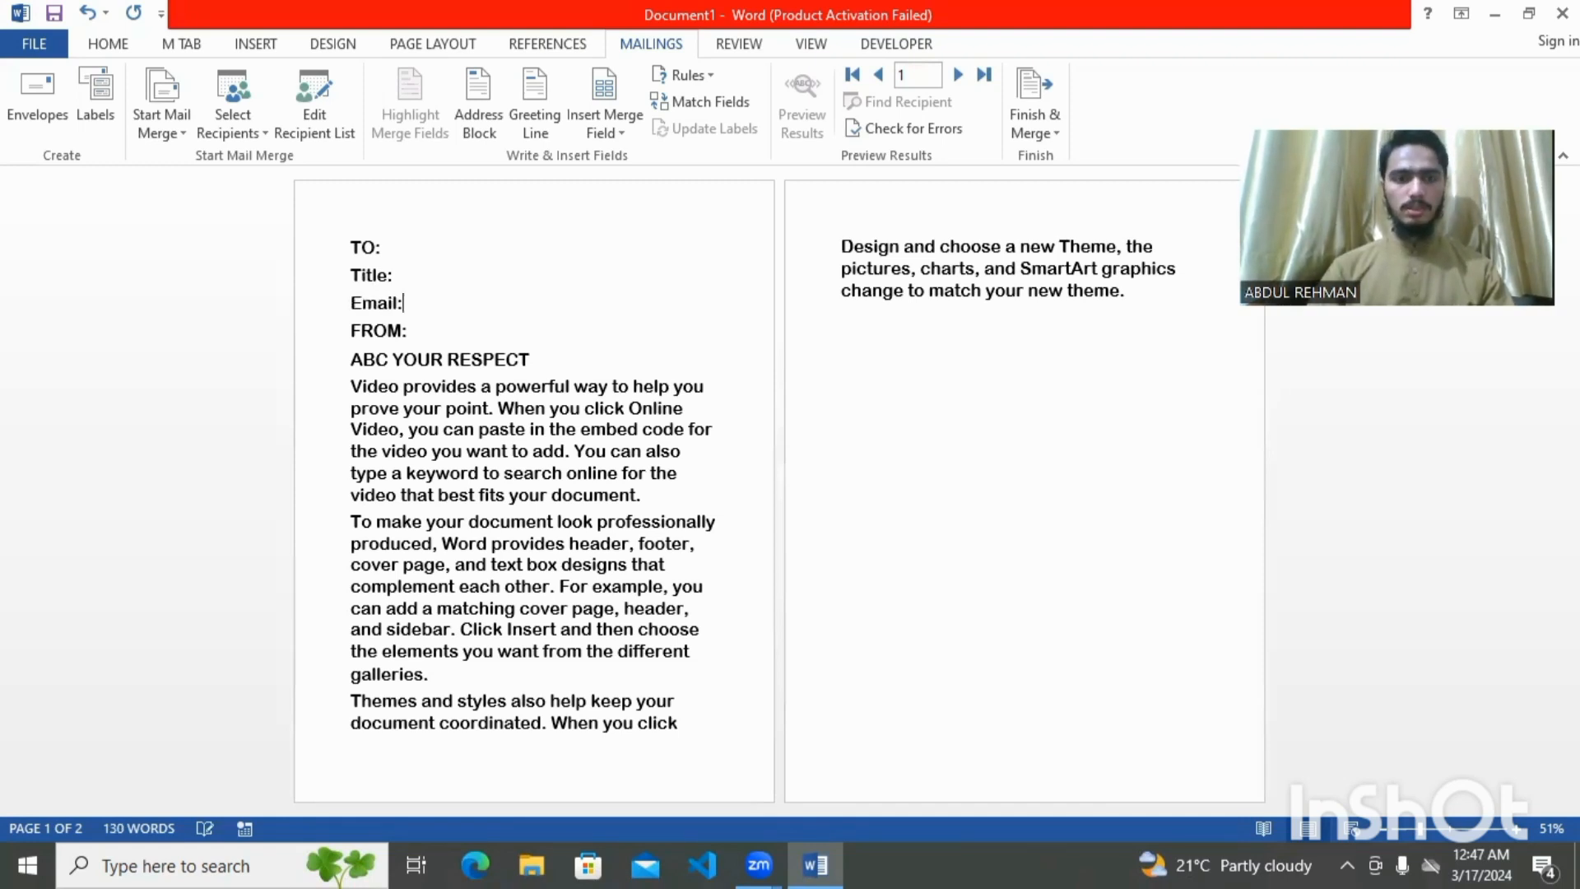
click(449, 271)
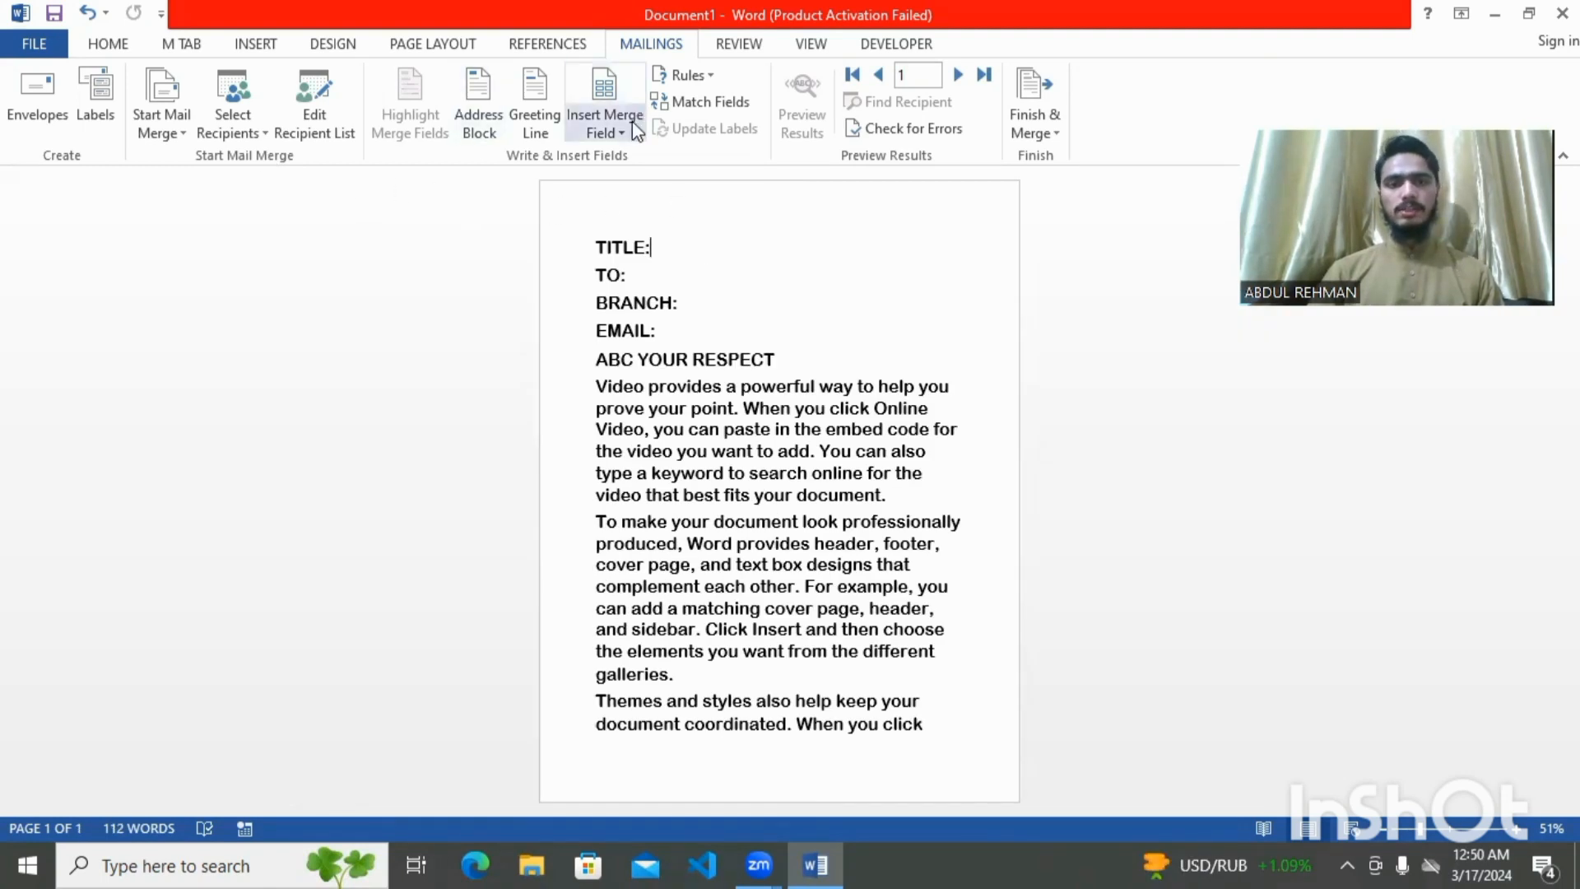
Insert the Title merge field after TITLE: and First_Name after TO:
click(595, 106)
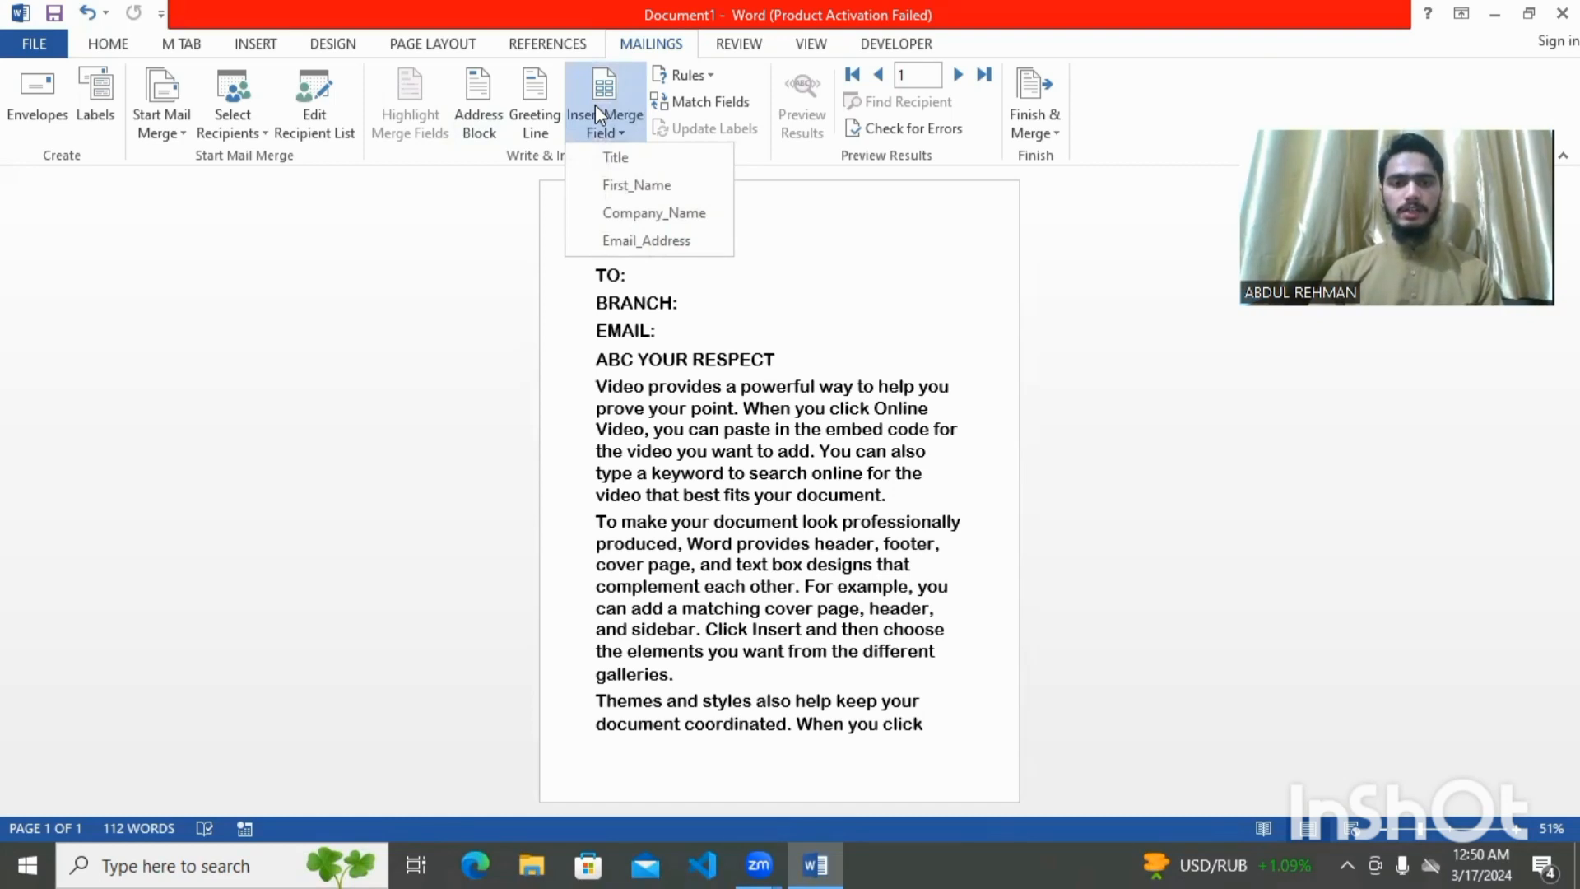
click(619, 158)
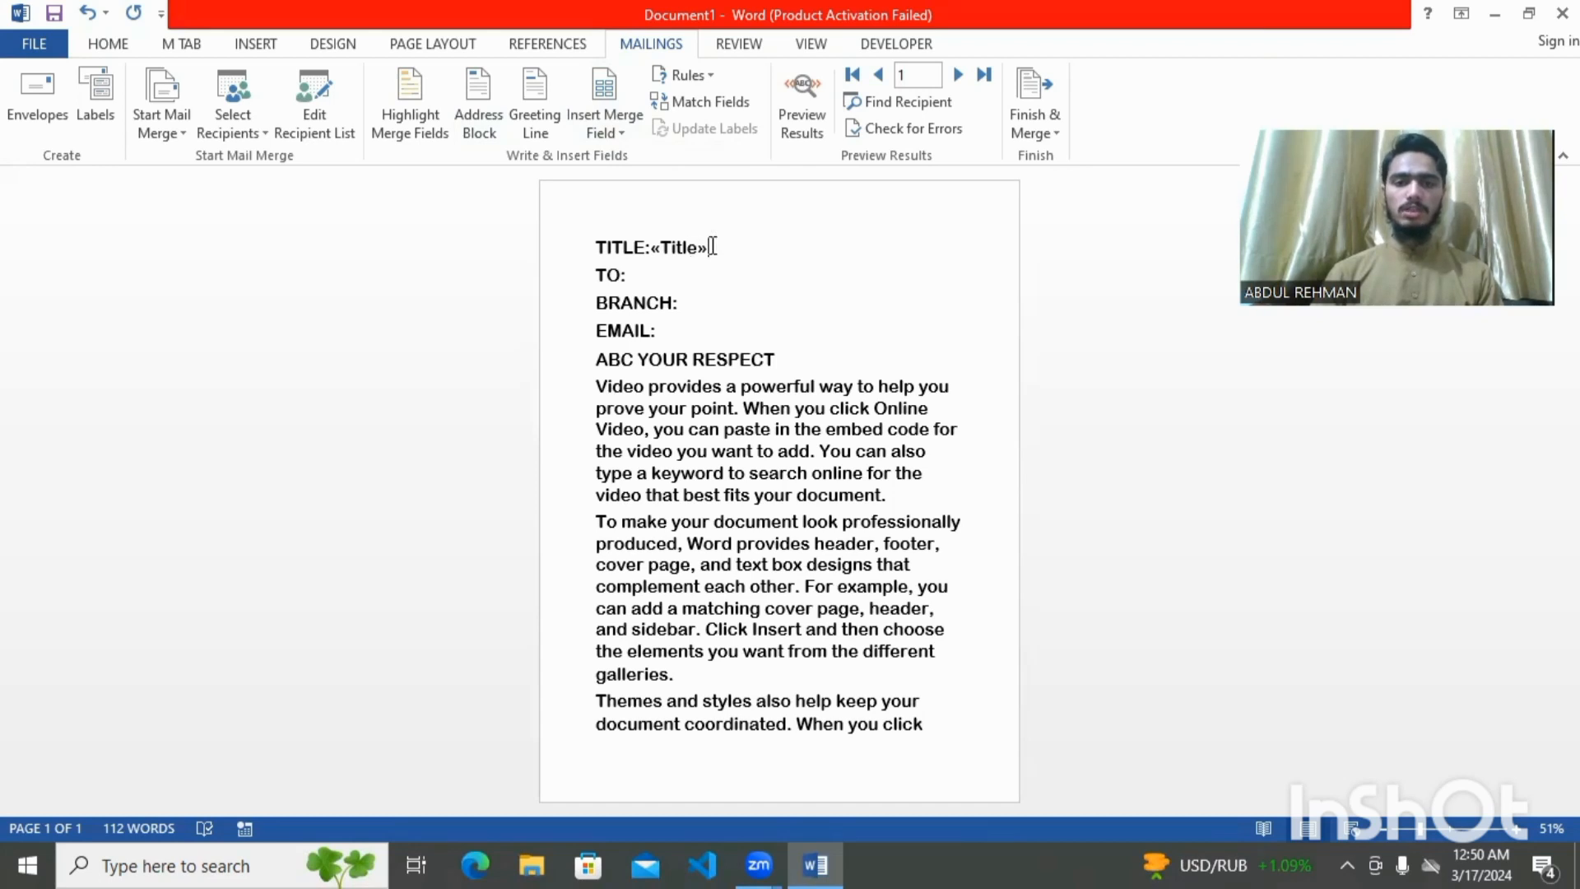
double_click(740, 246)
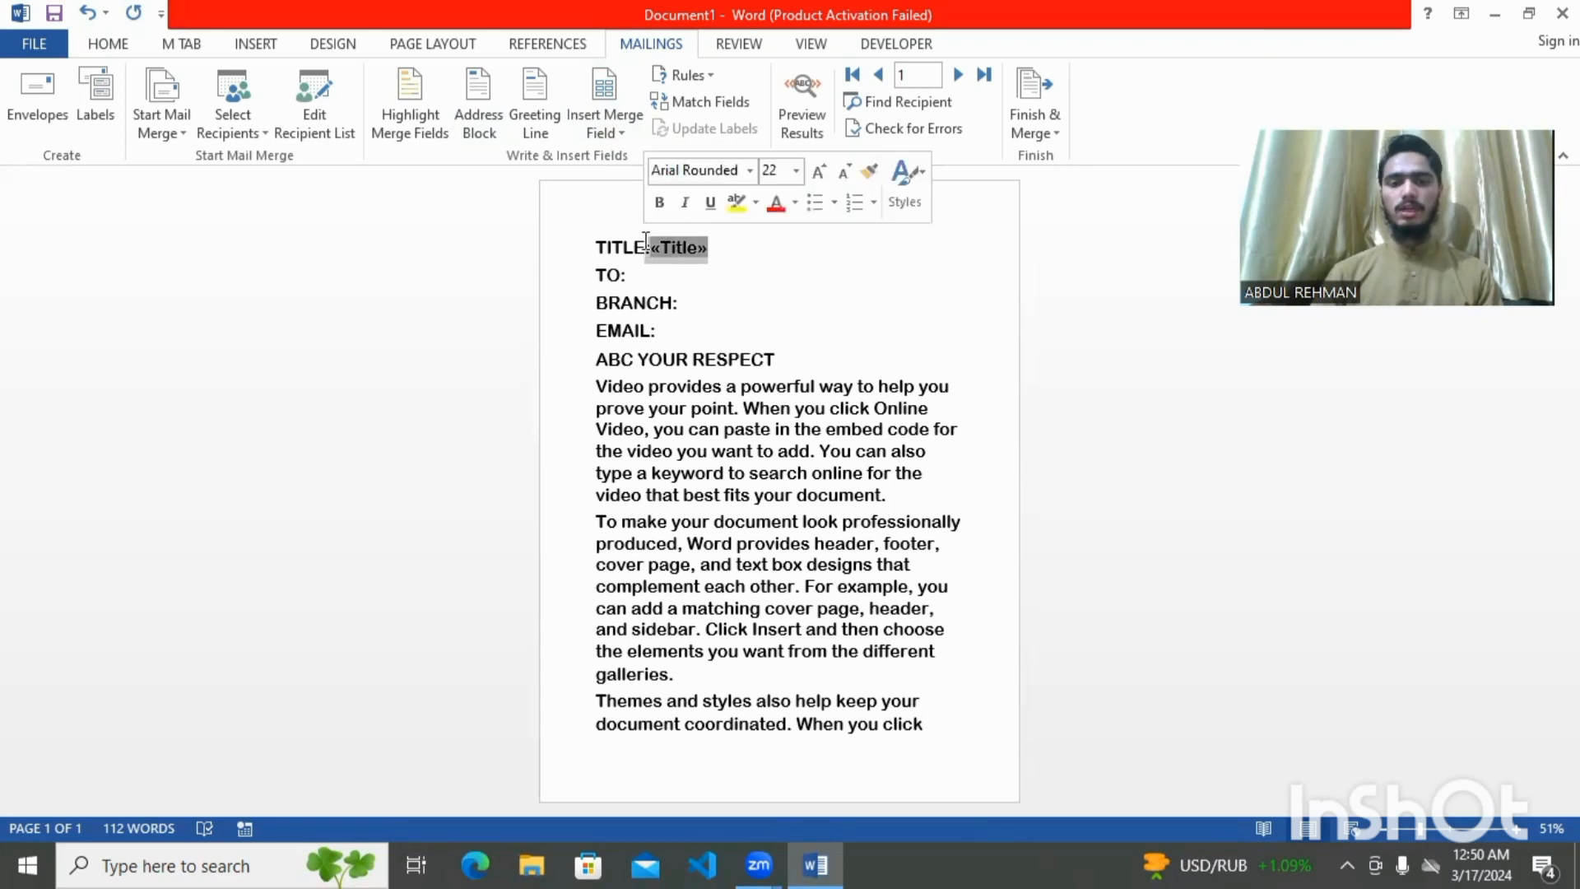
click(776, 251)
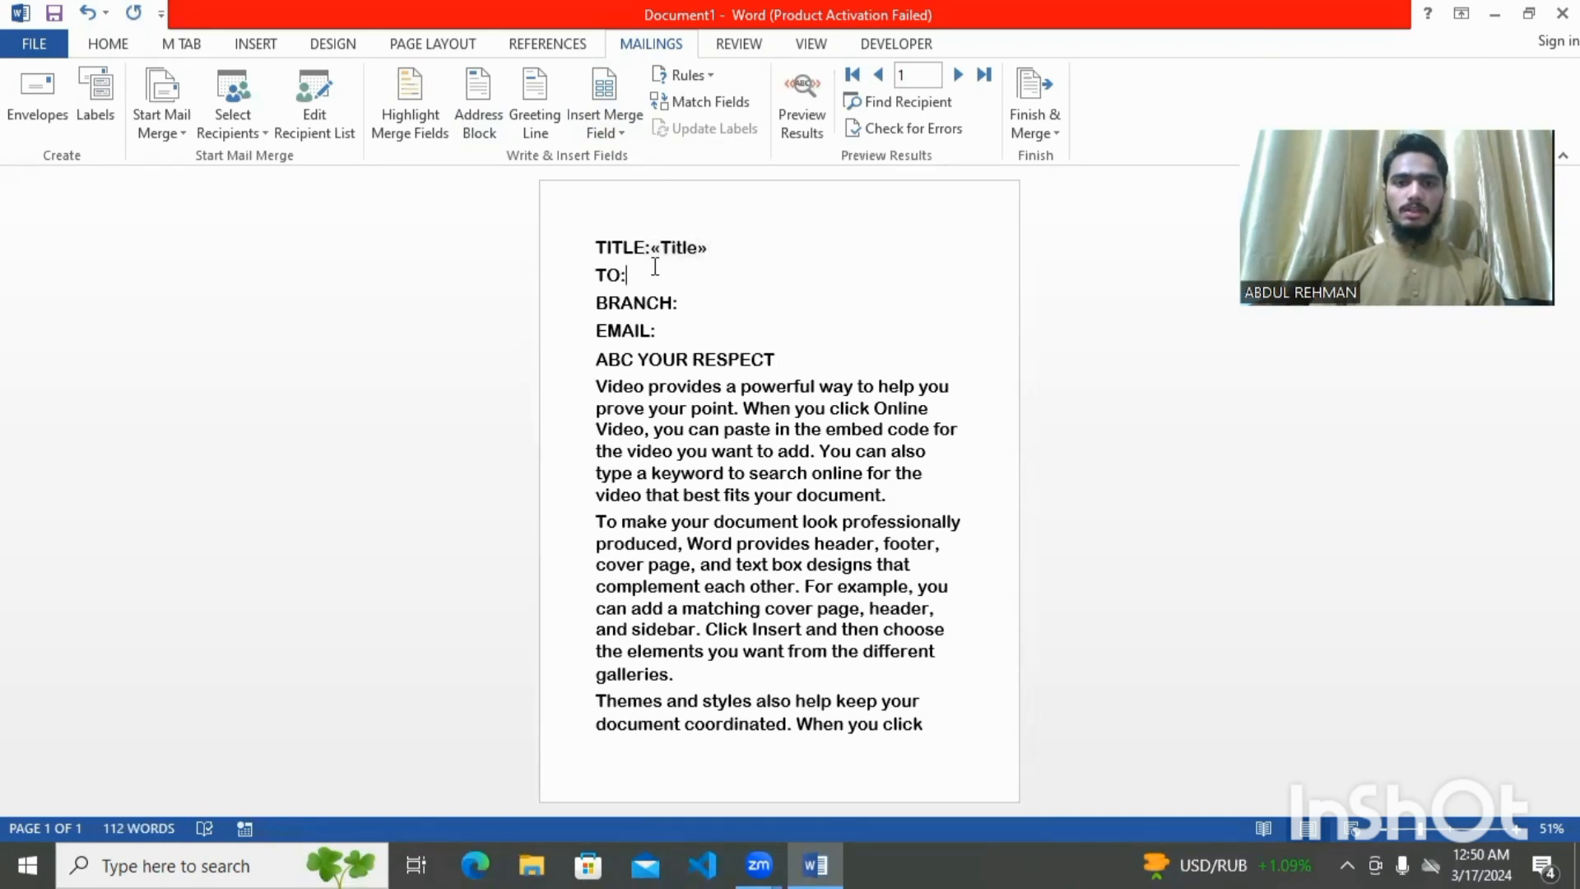
click(614, 115)
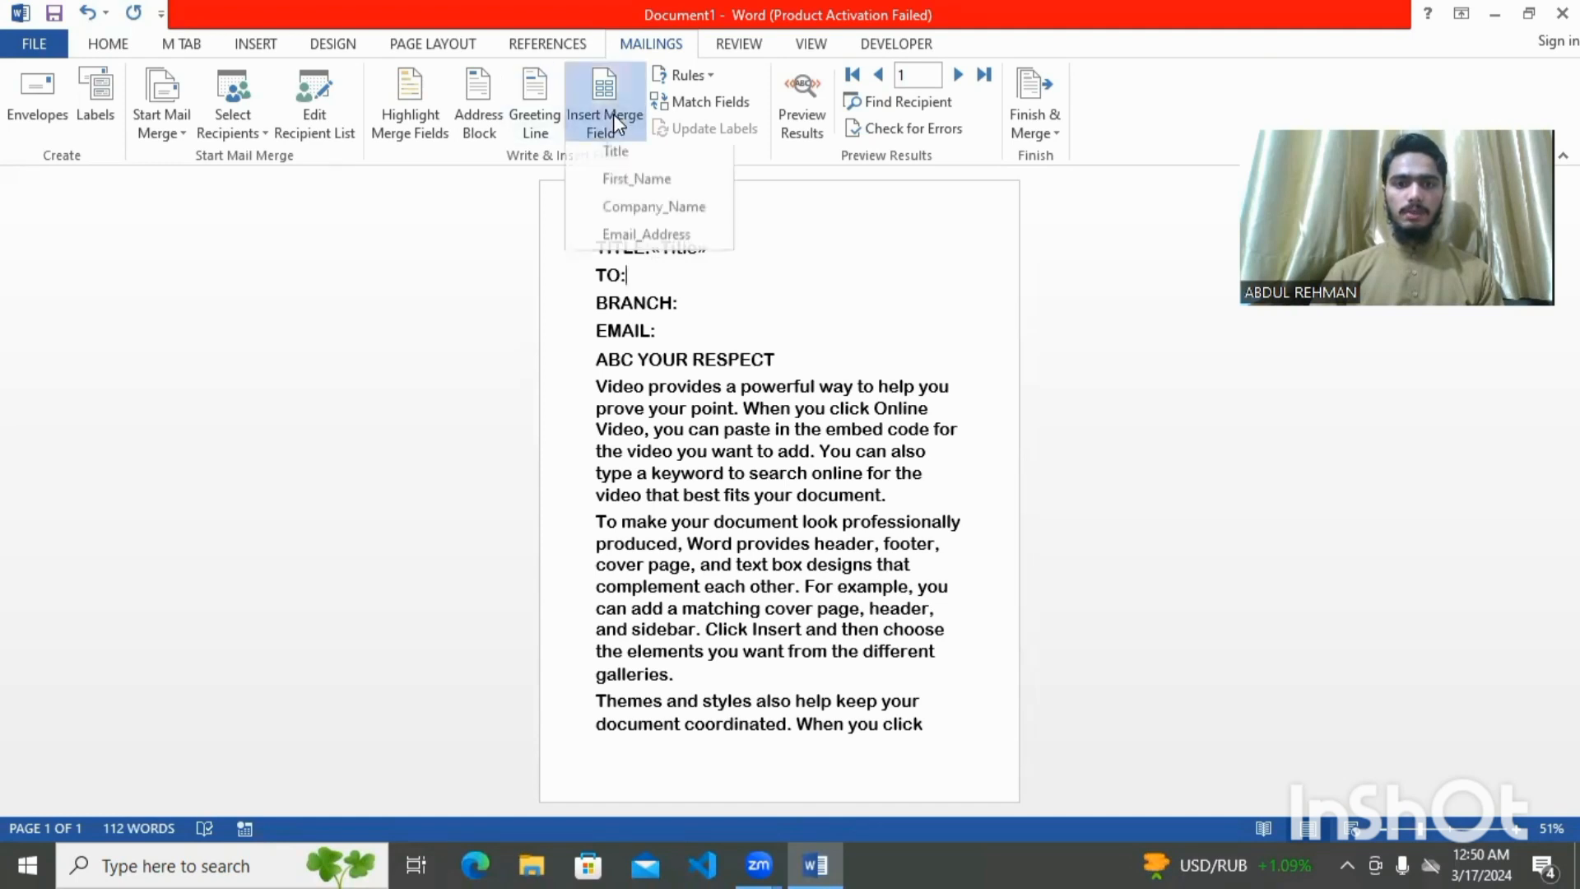
click(620, 186)
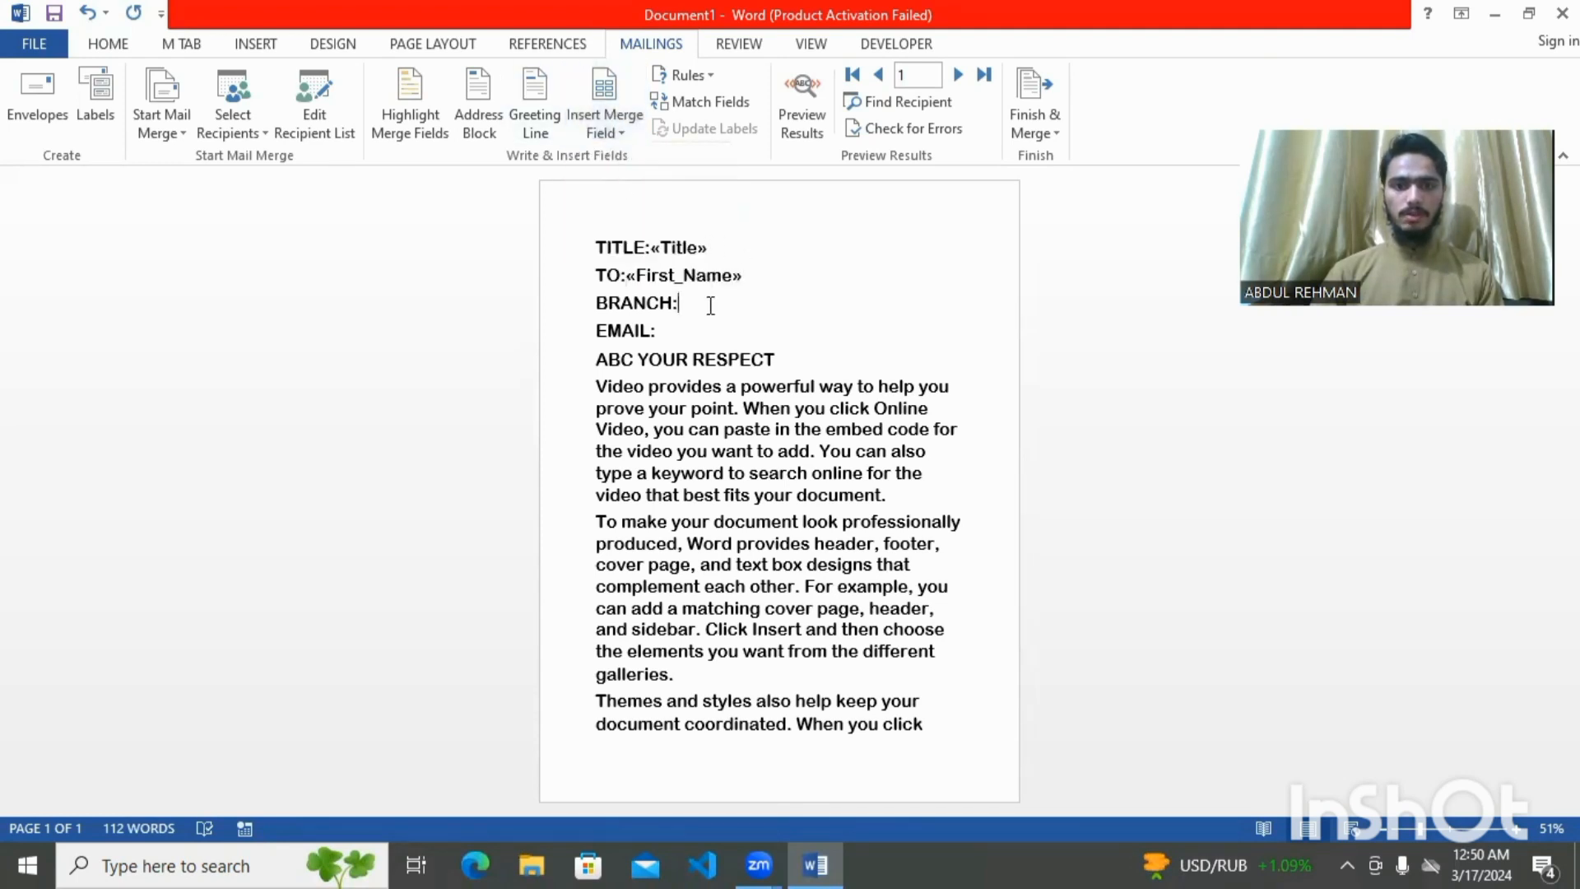
Insert the Company_Name field after BRANCH: and Email_Address after EMAIL:
click(605, 87)
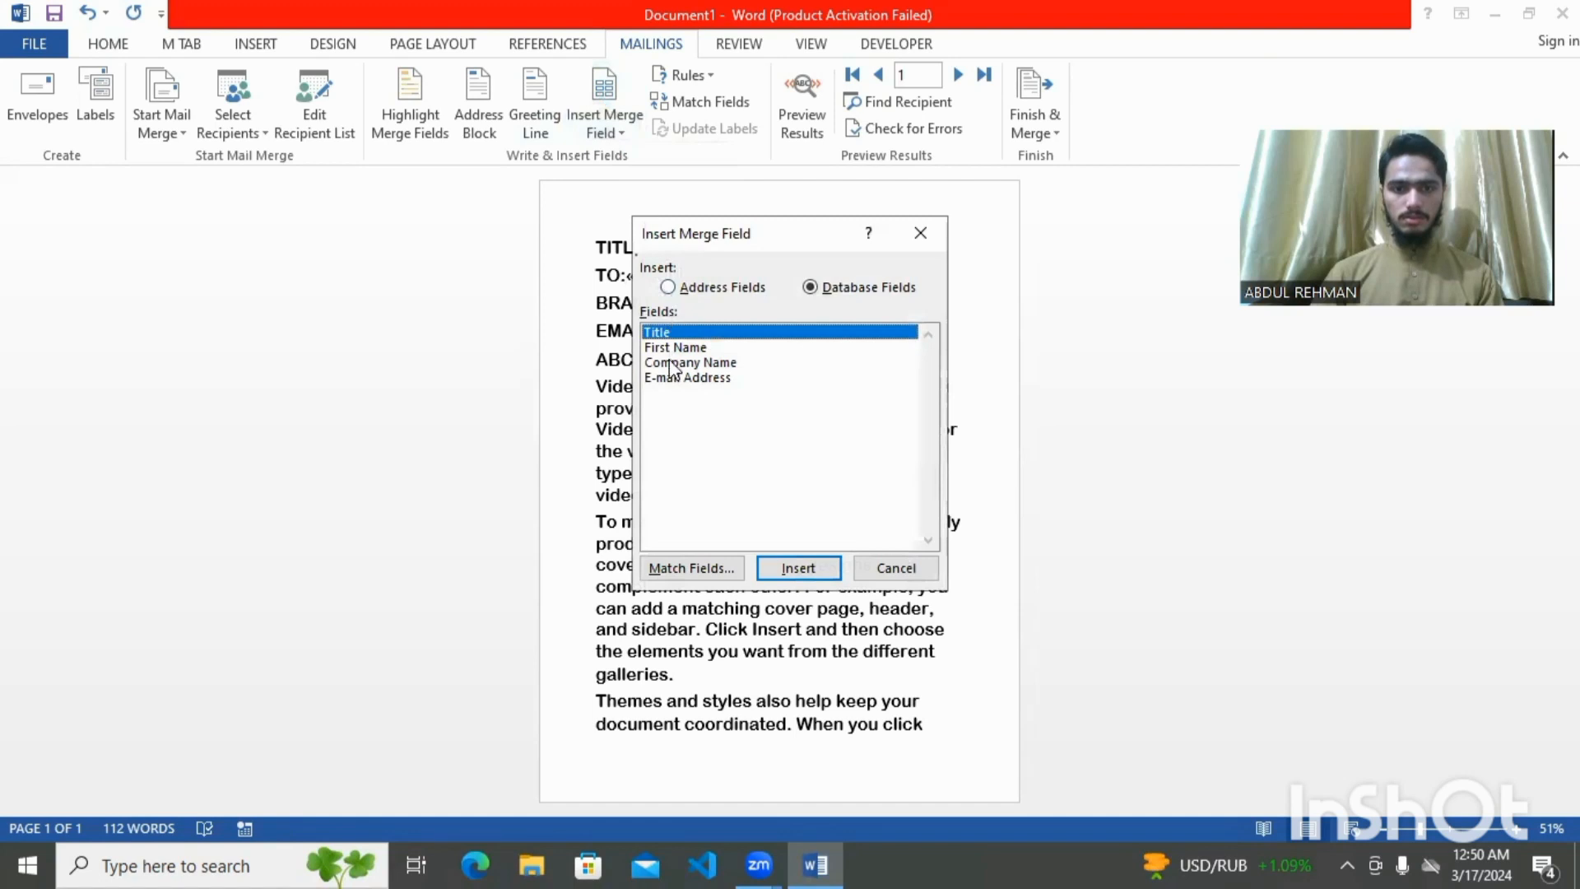
click(673, 363)
click(800, 569)
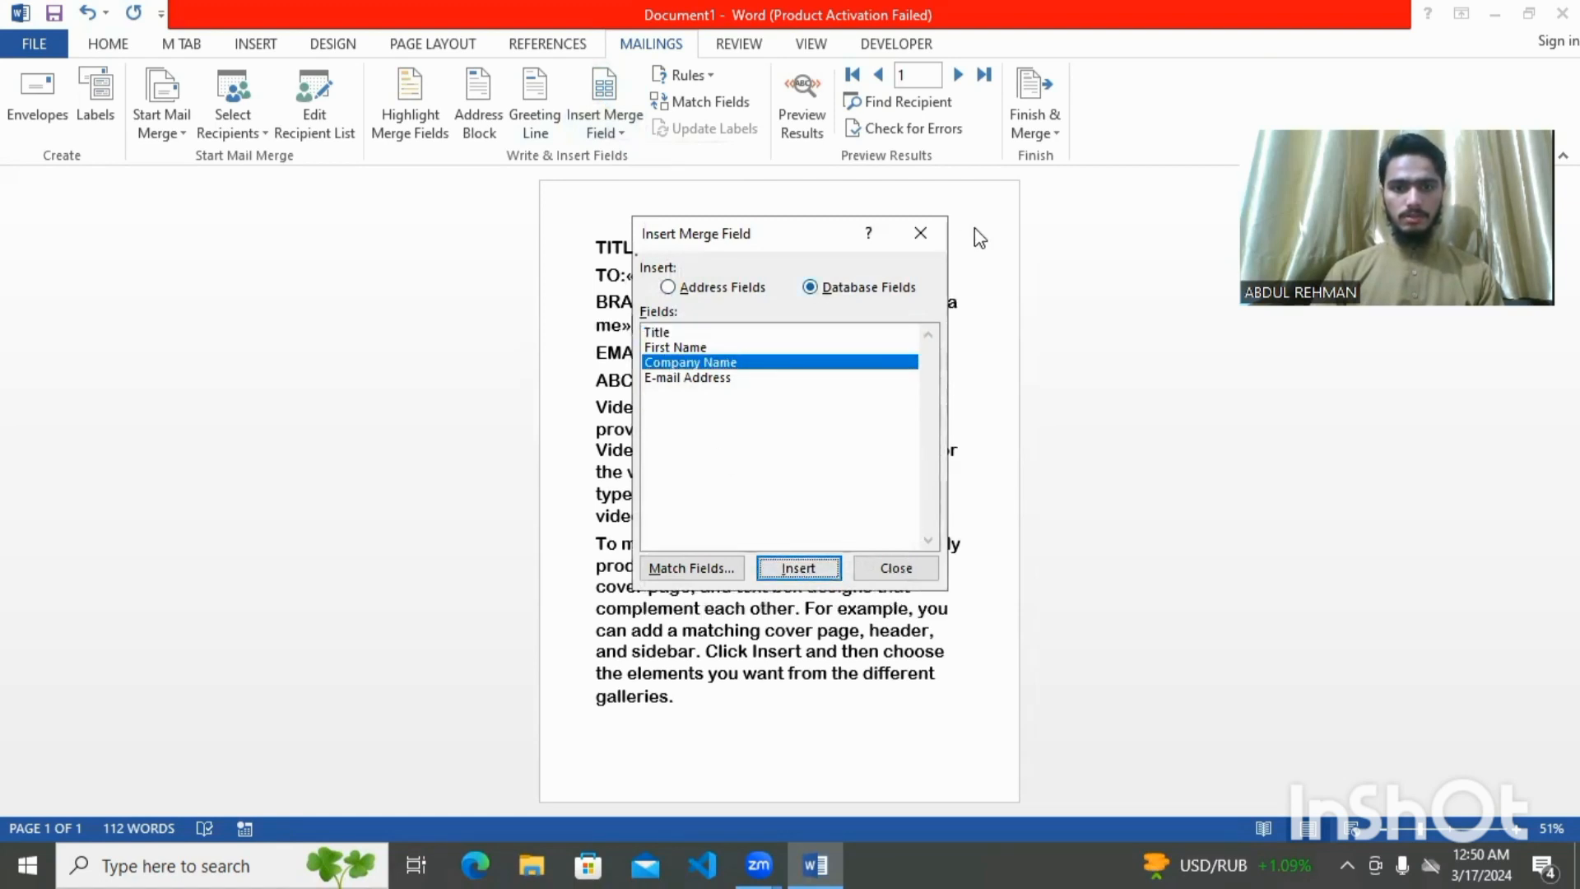
click(912, 240)
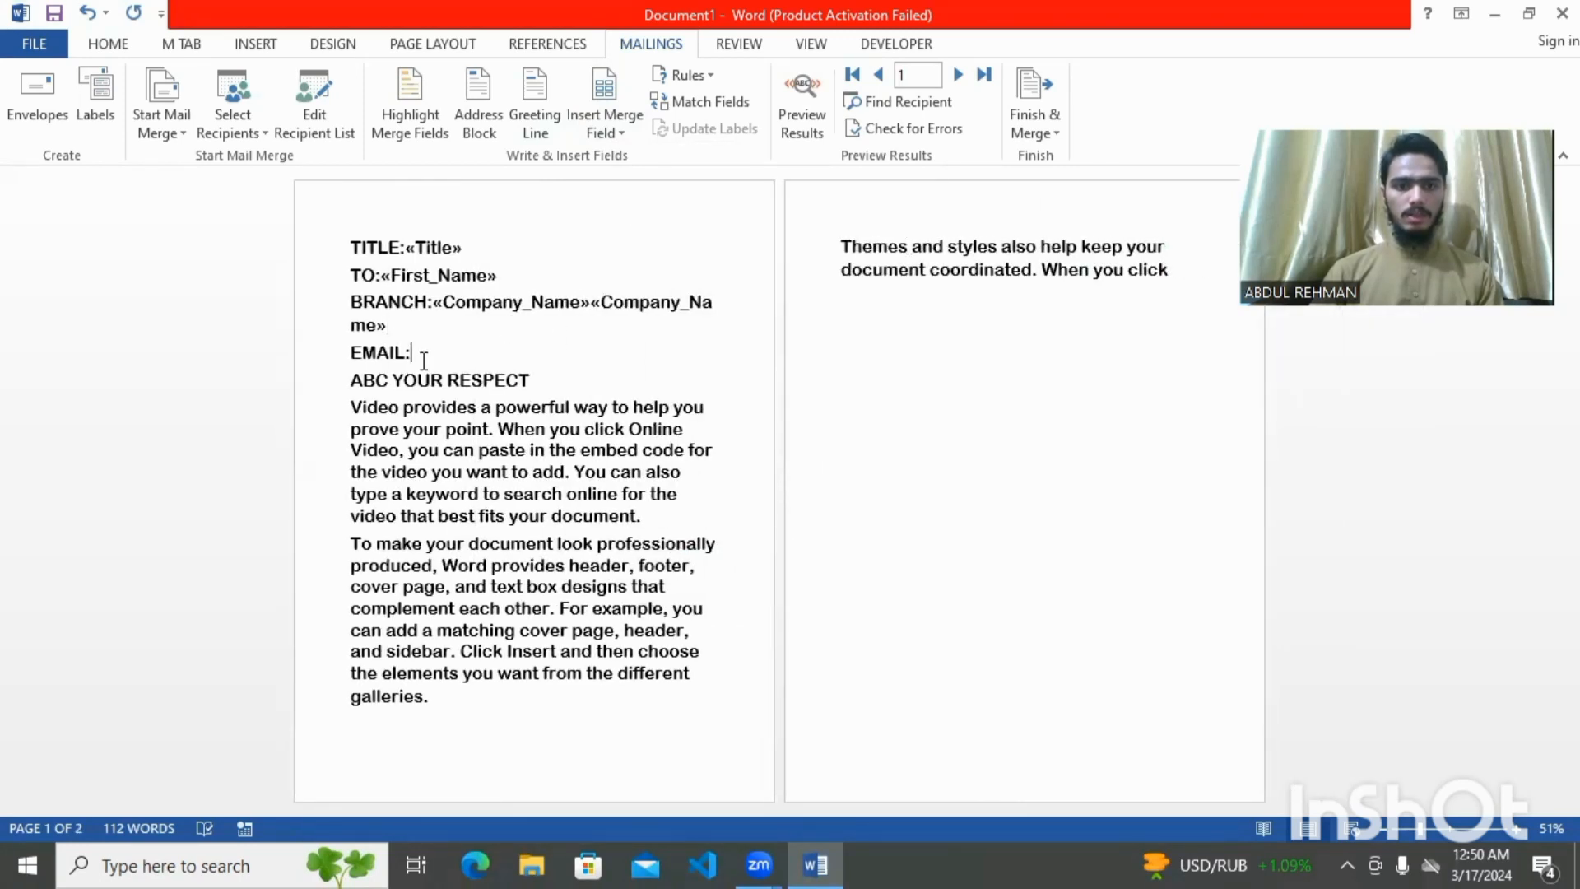
click(605, 132)
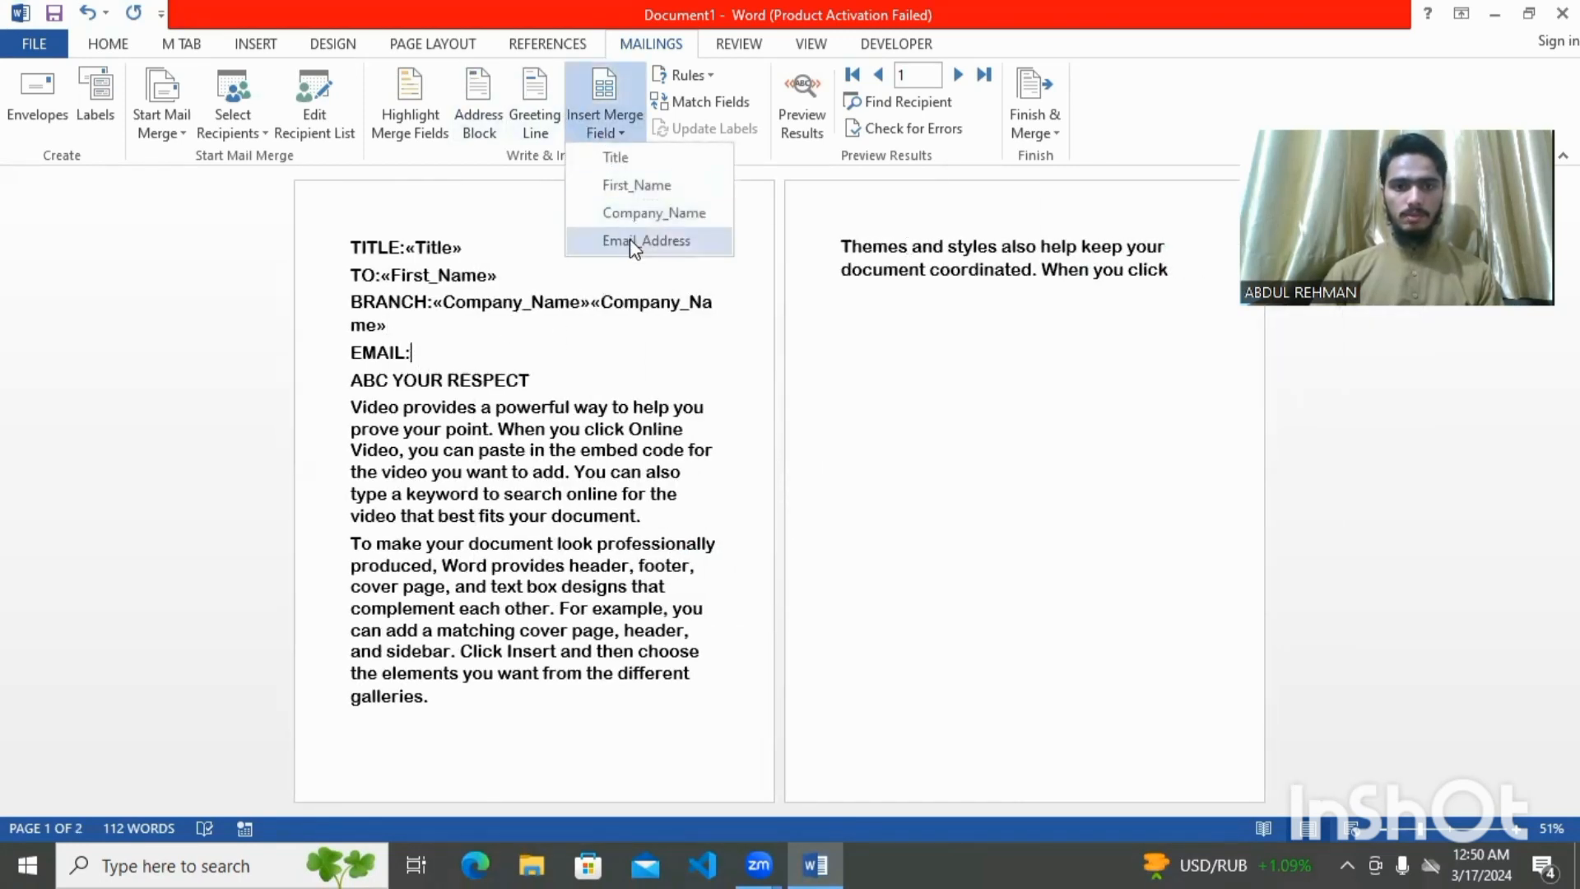
click(630, 240)
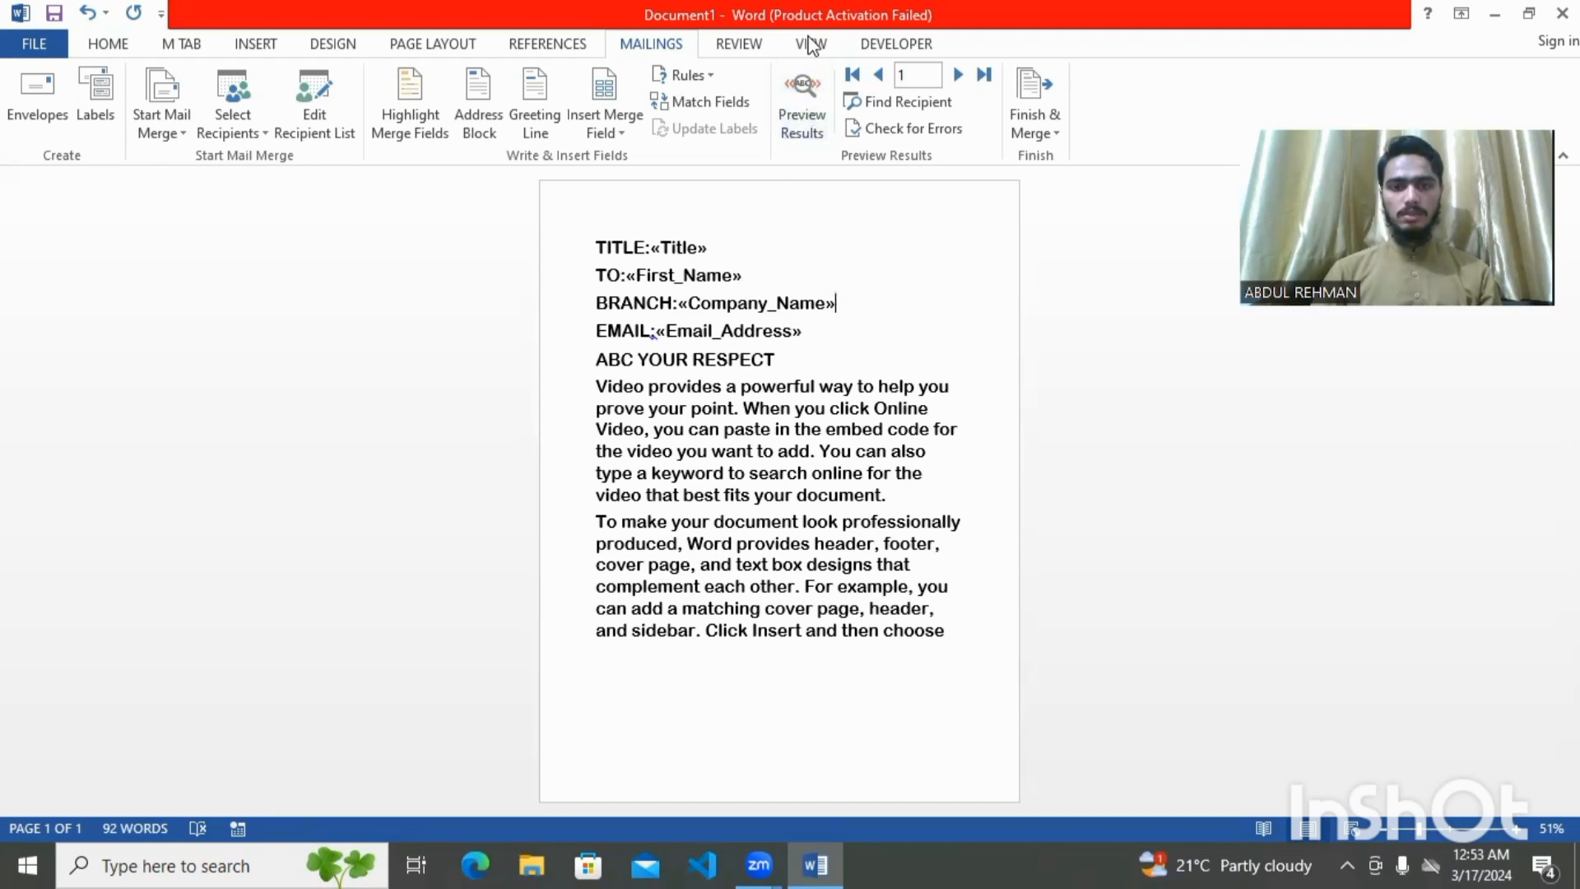
Preview the letter with the recipient's merged data and open the Finish & Merge options
click(802, 111)
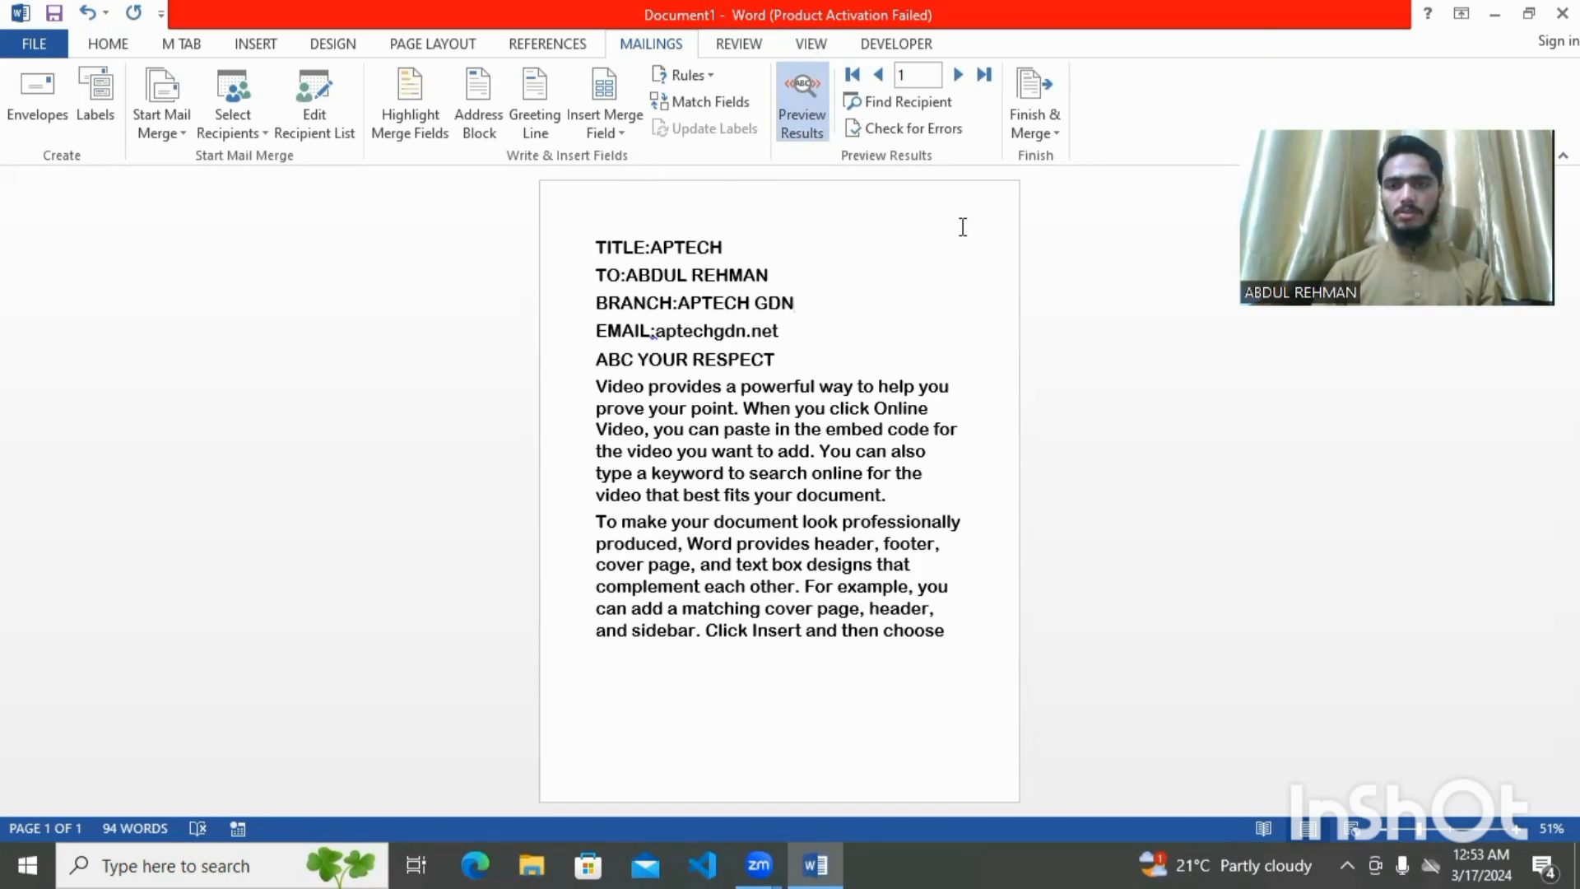
click(1034, 121)
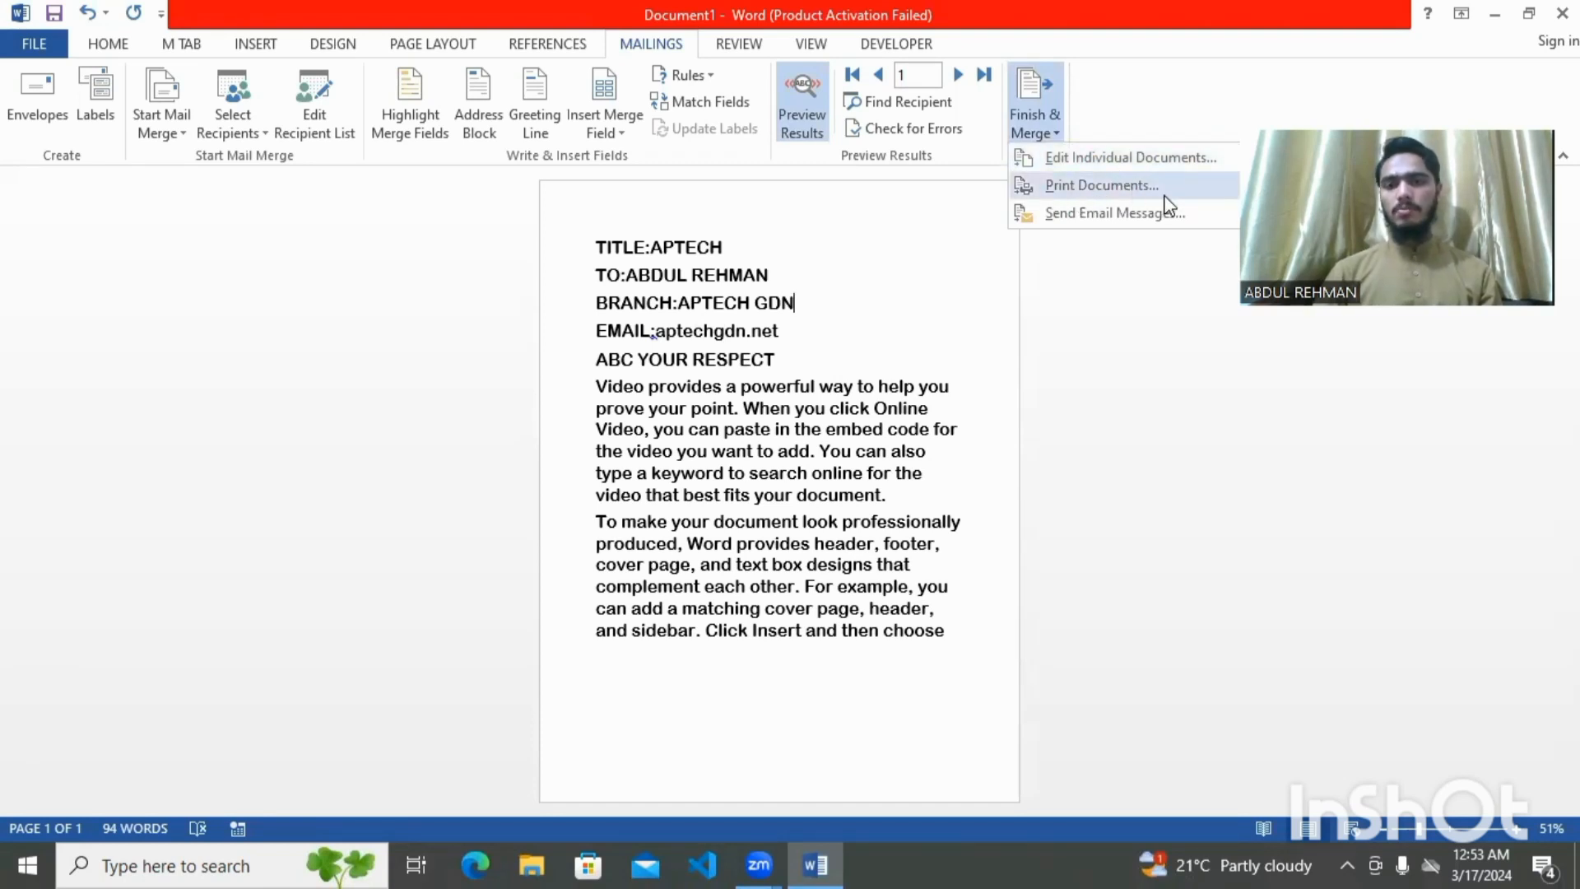
Keep HTML as the e-mail mail format and close Merge to E-mail without sending
click(1110, 216)
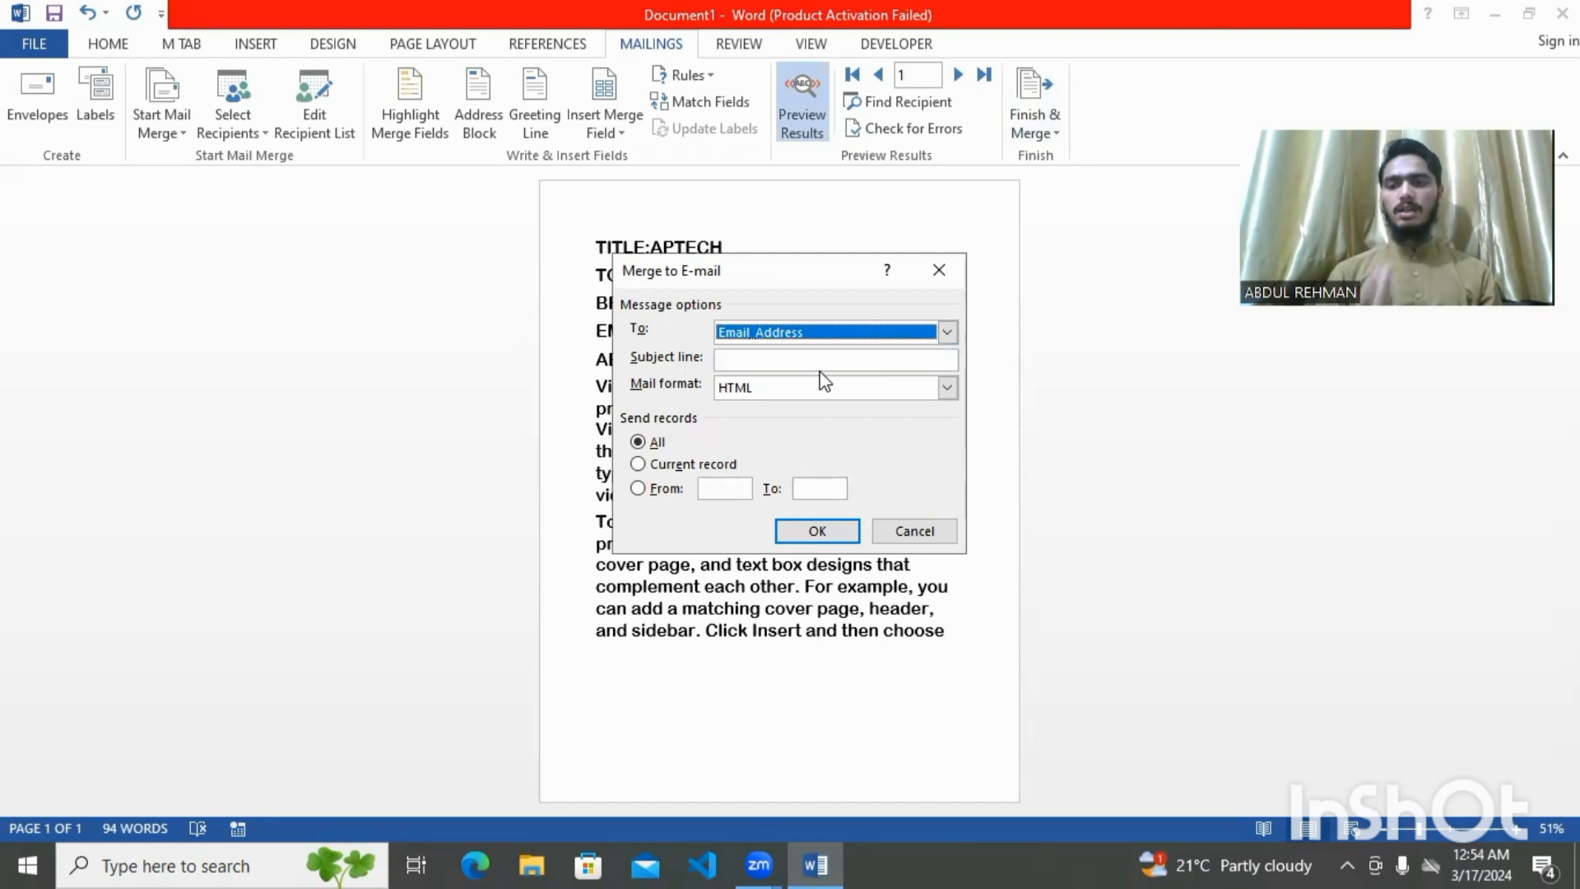
click(946, 389)
click(946, 390)
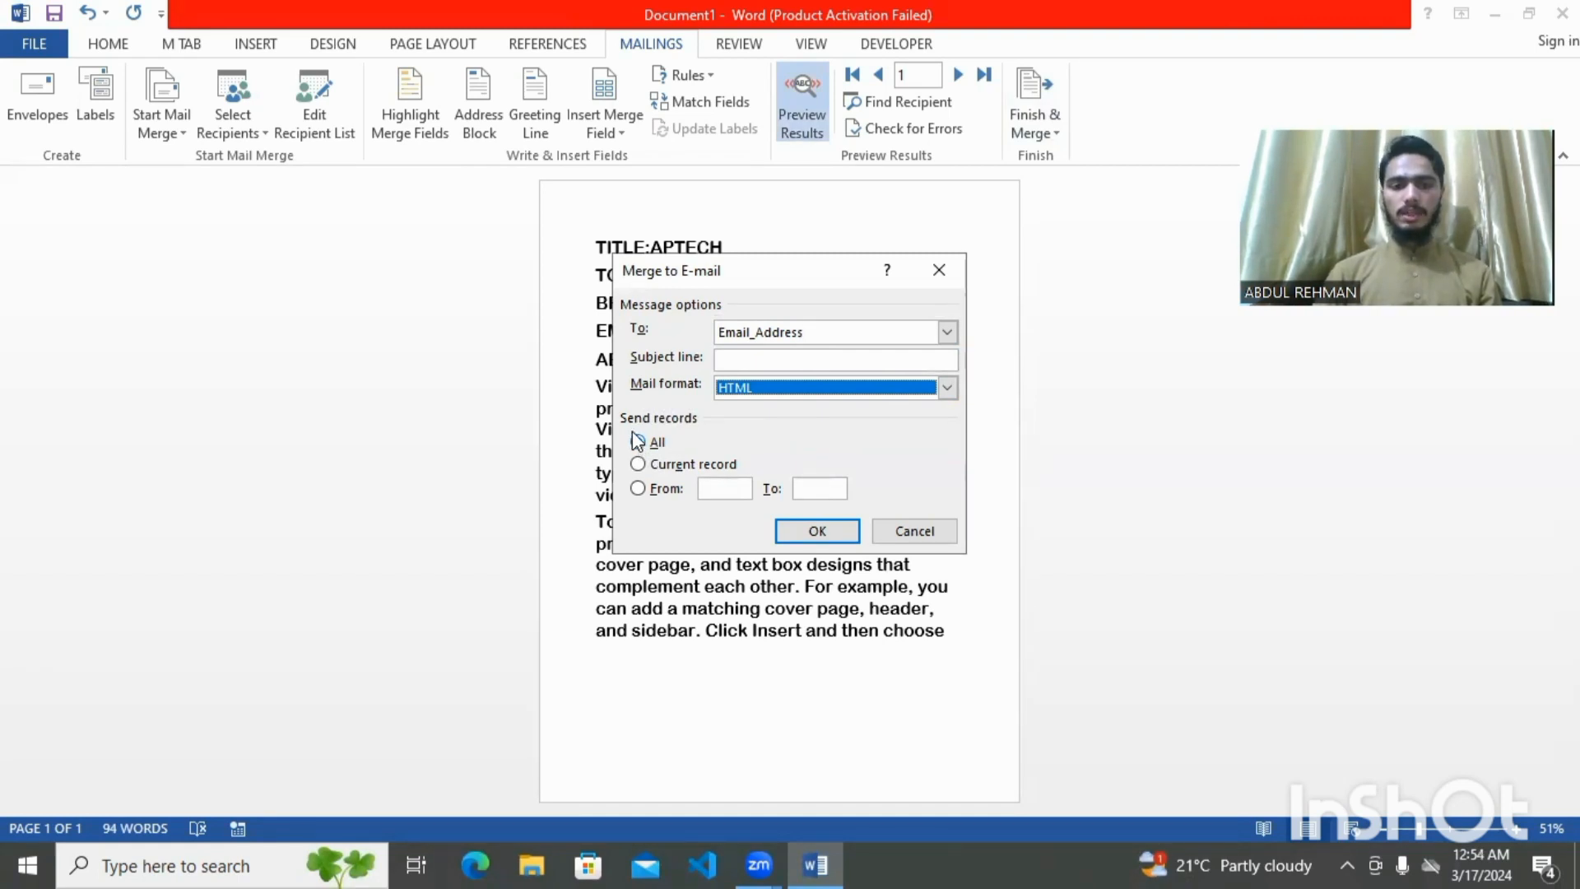
click(942, 283)
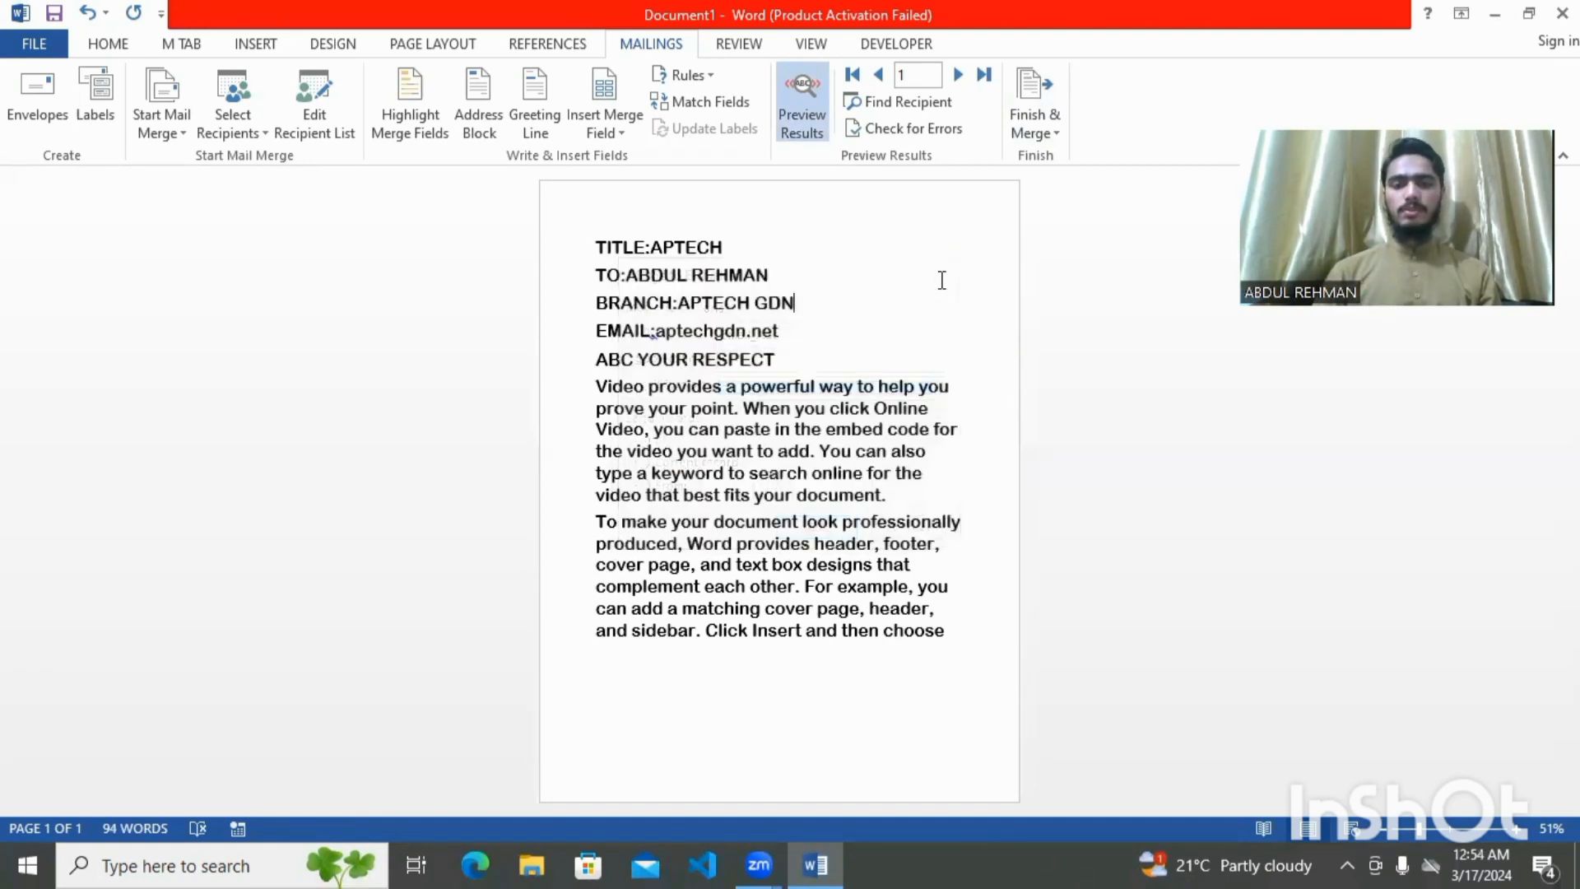
Select parts of the letter text, clear the selection, and bring up the Design ribbon
drag(948, 629, 600, 257)
click(864, 345)
click(971, 625)
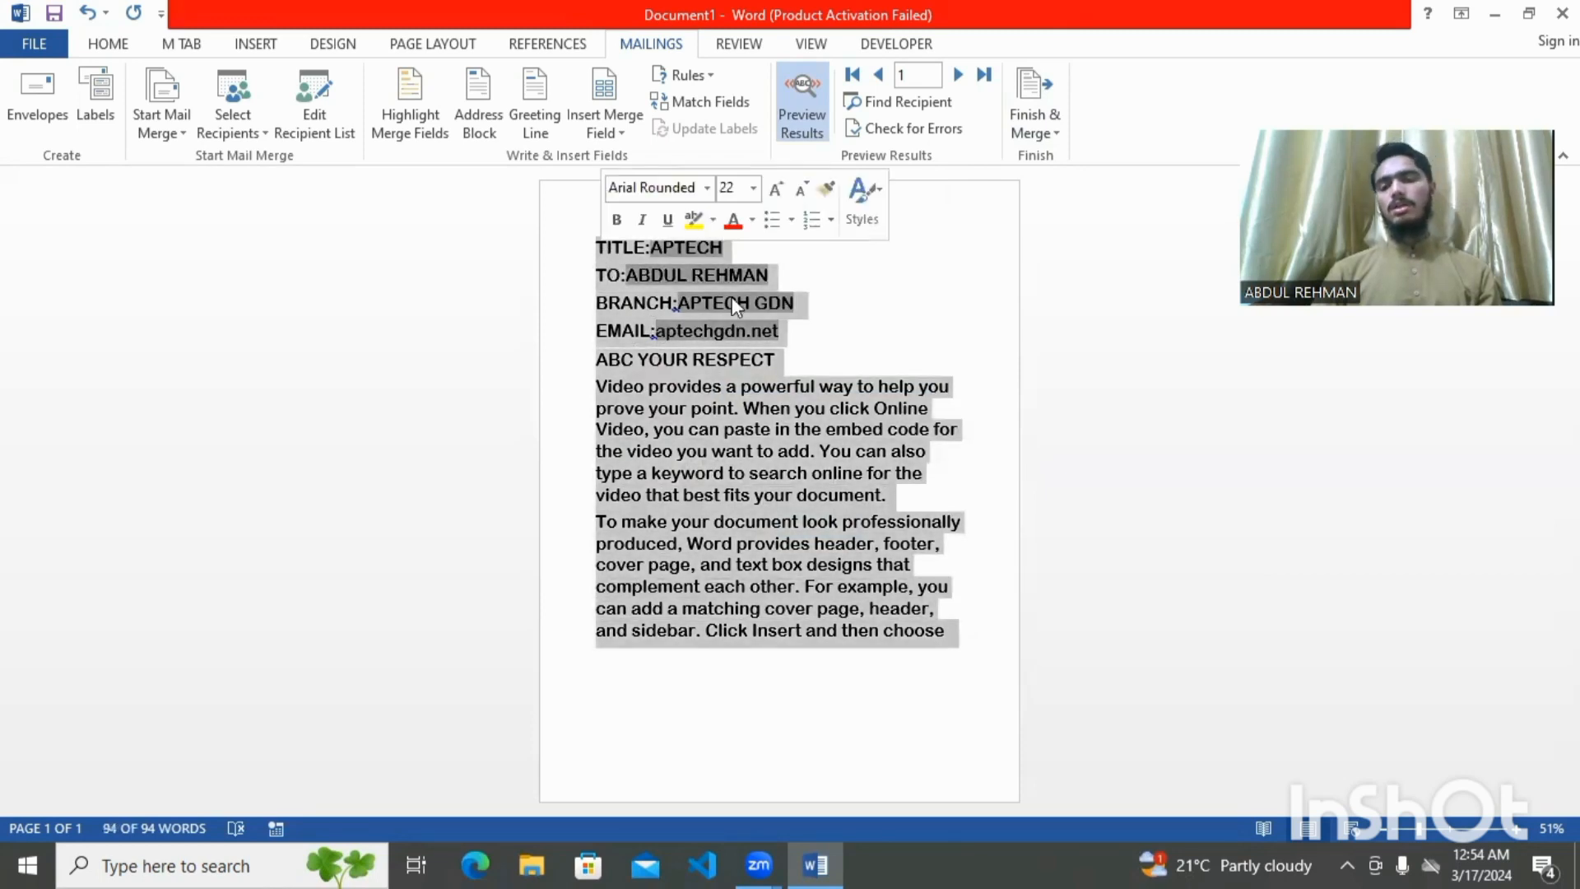
click(874, 307)
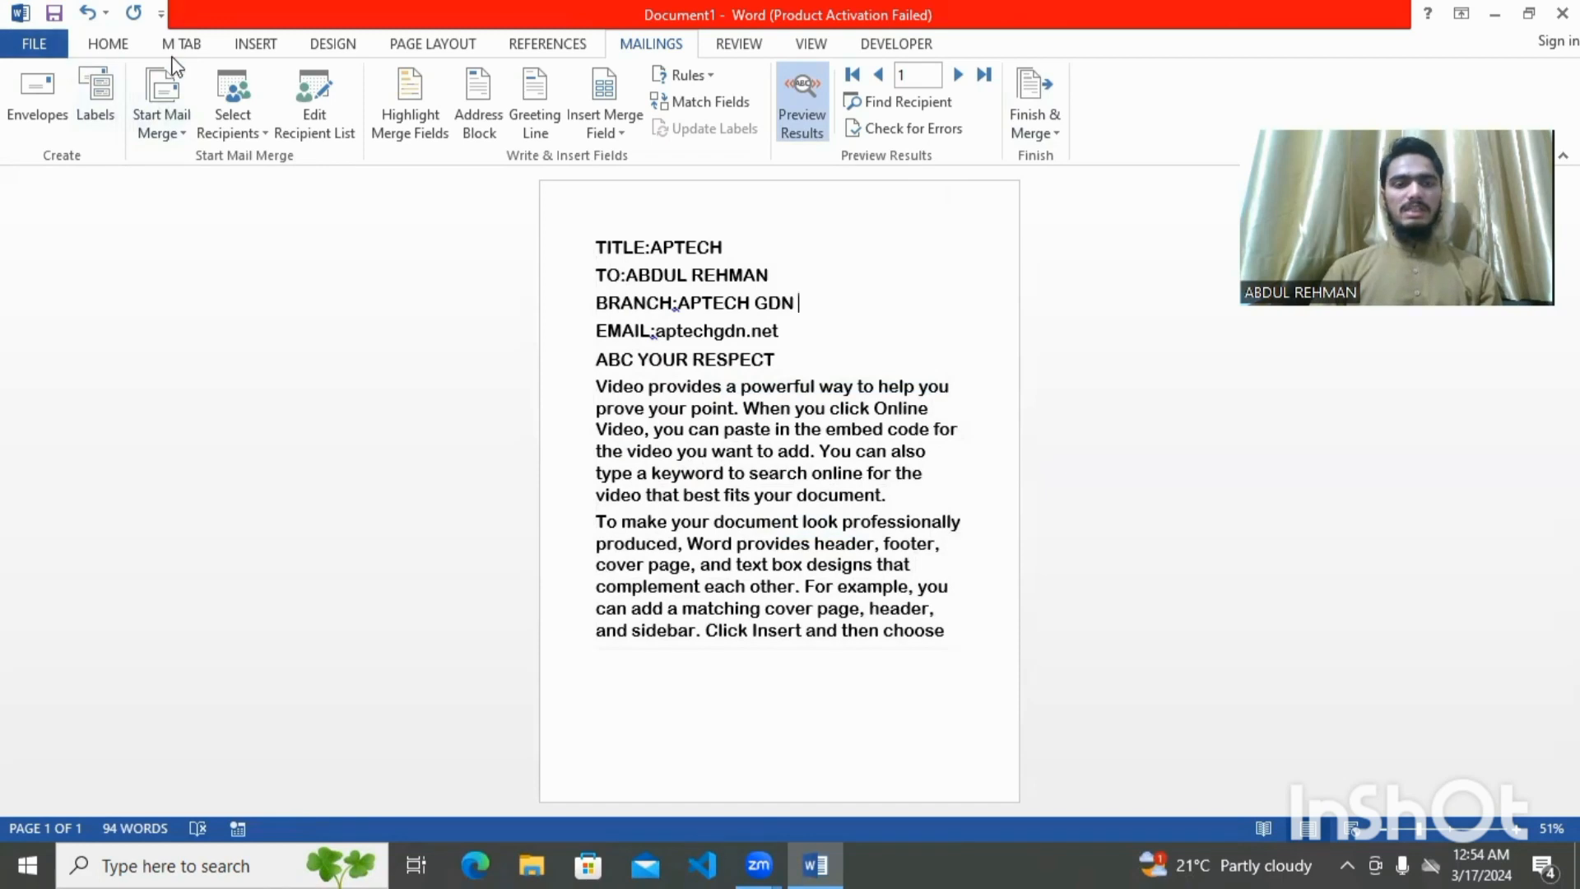
click(314, 54)
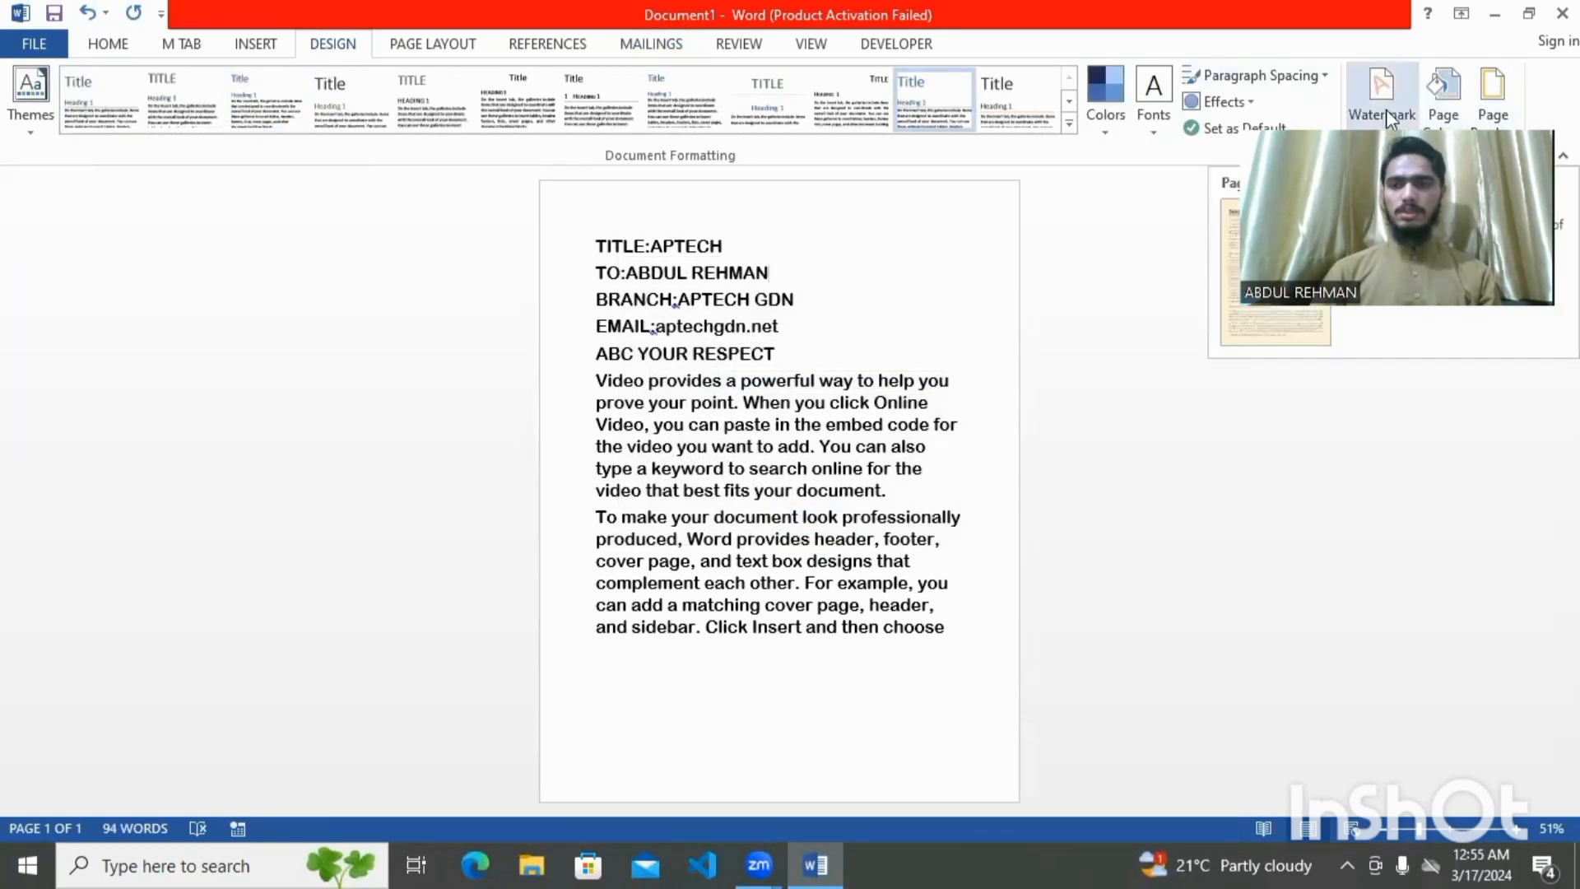
Apply the bright blue swatch as the letter's page colour
click(1439, 102)
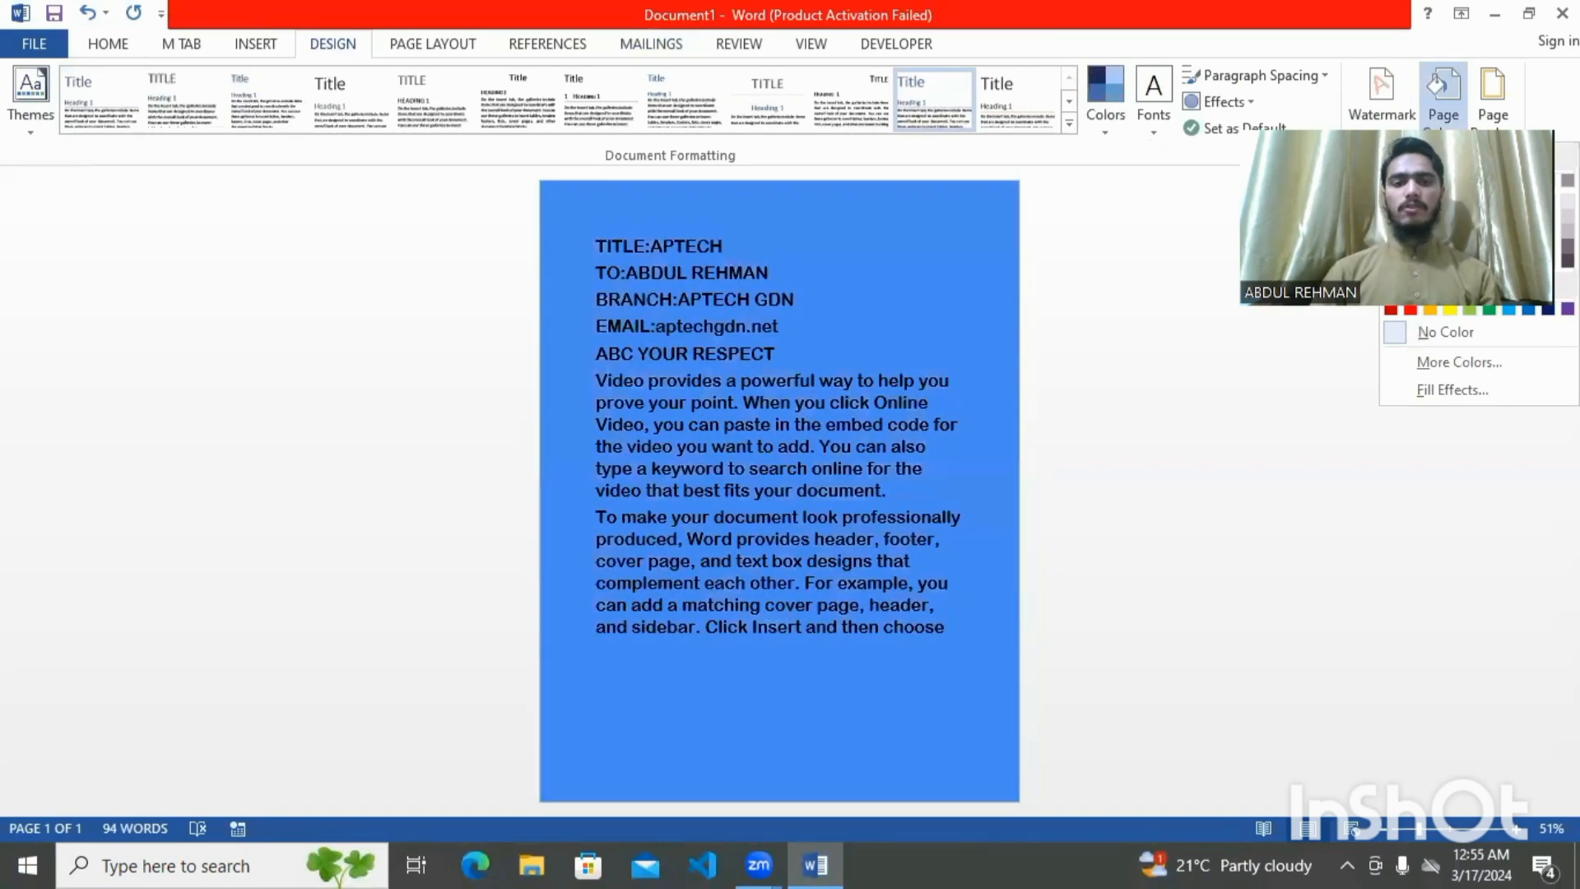
click(1430, 217)
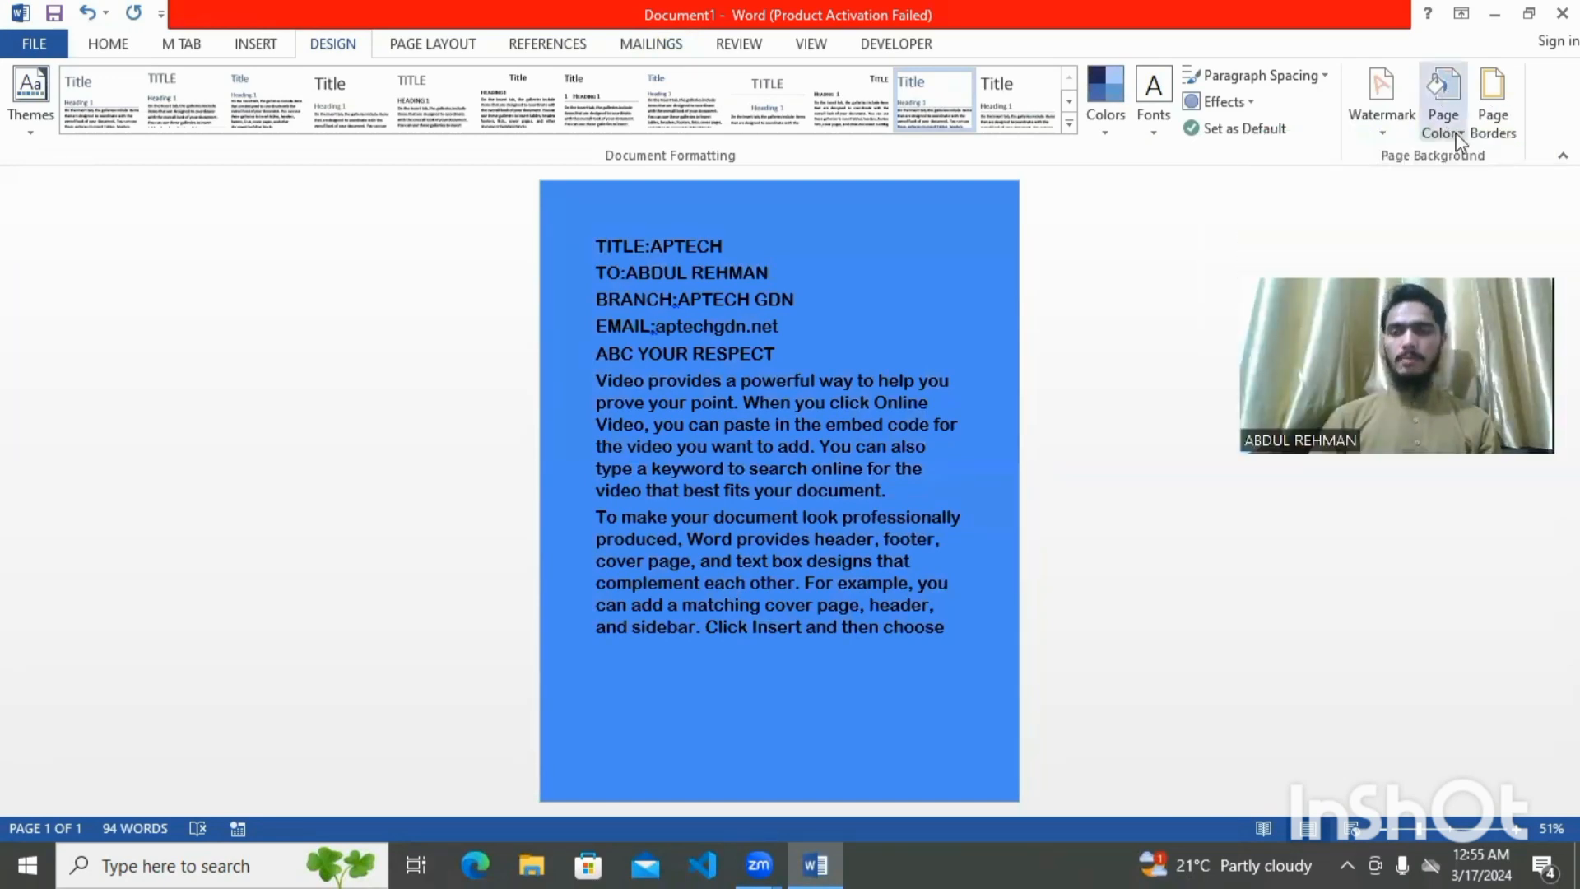
click(1445, 107)
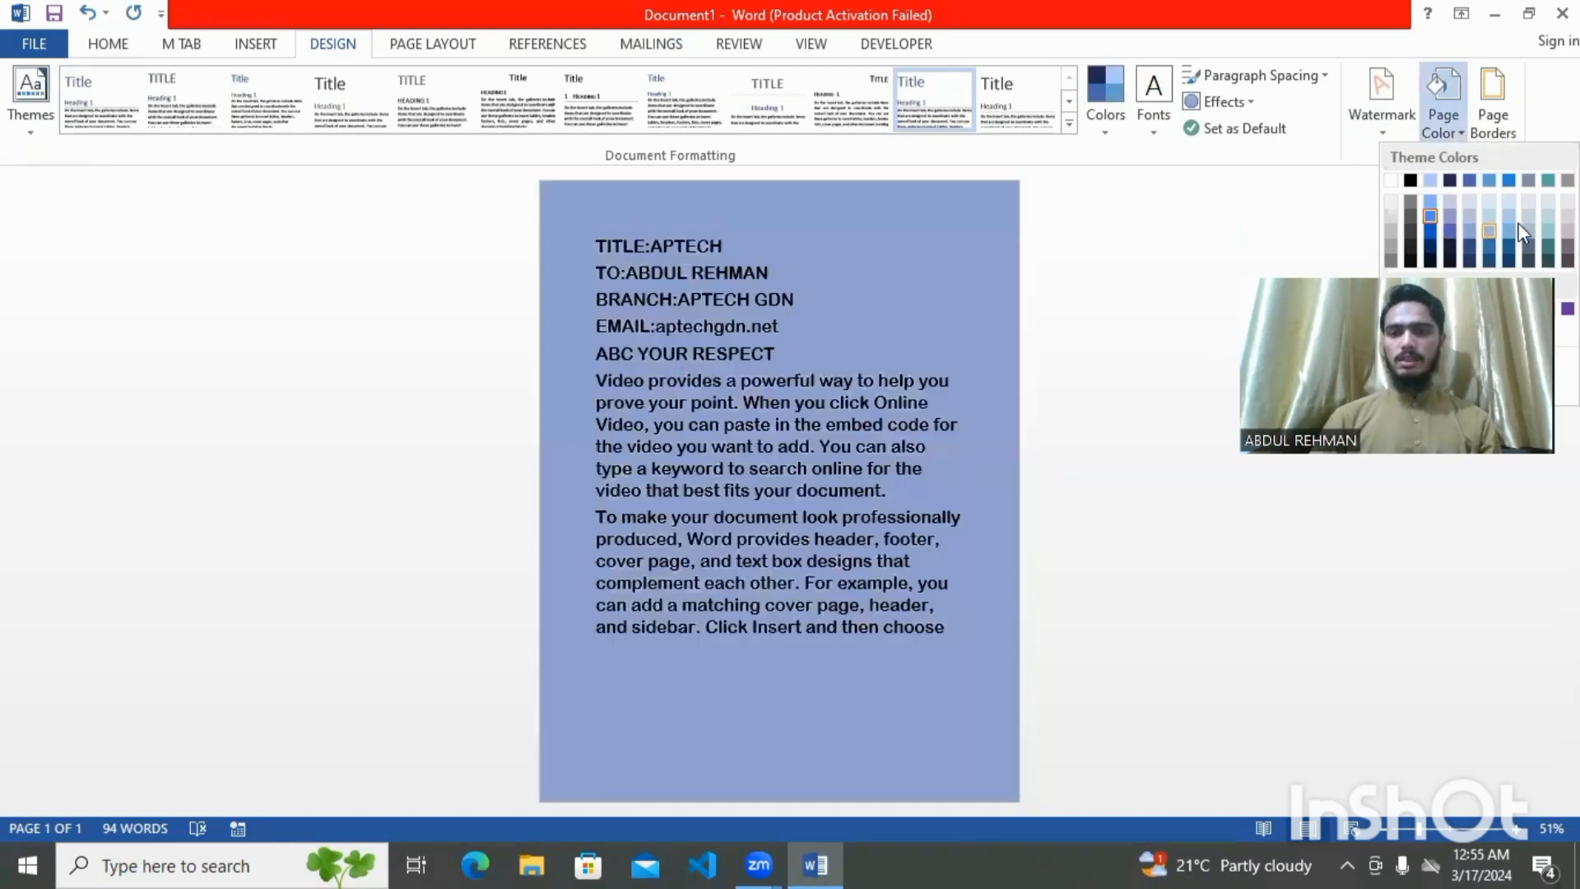
click(1290, 235)
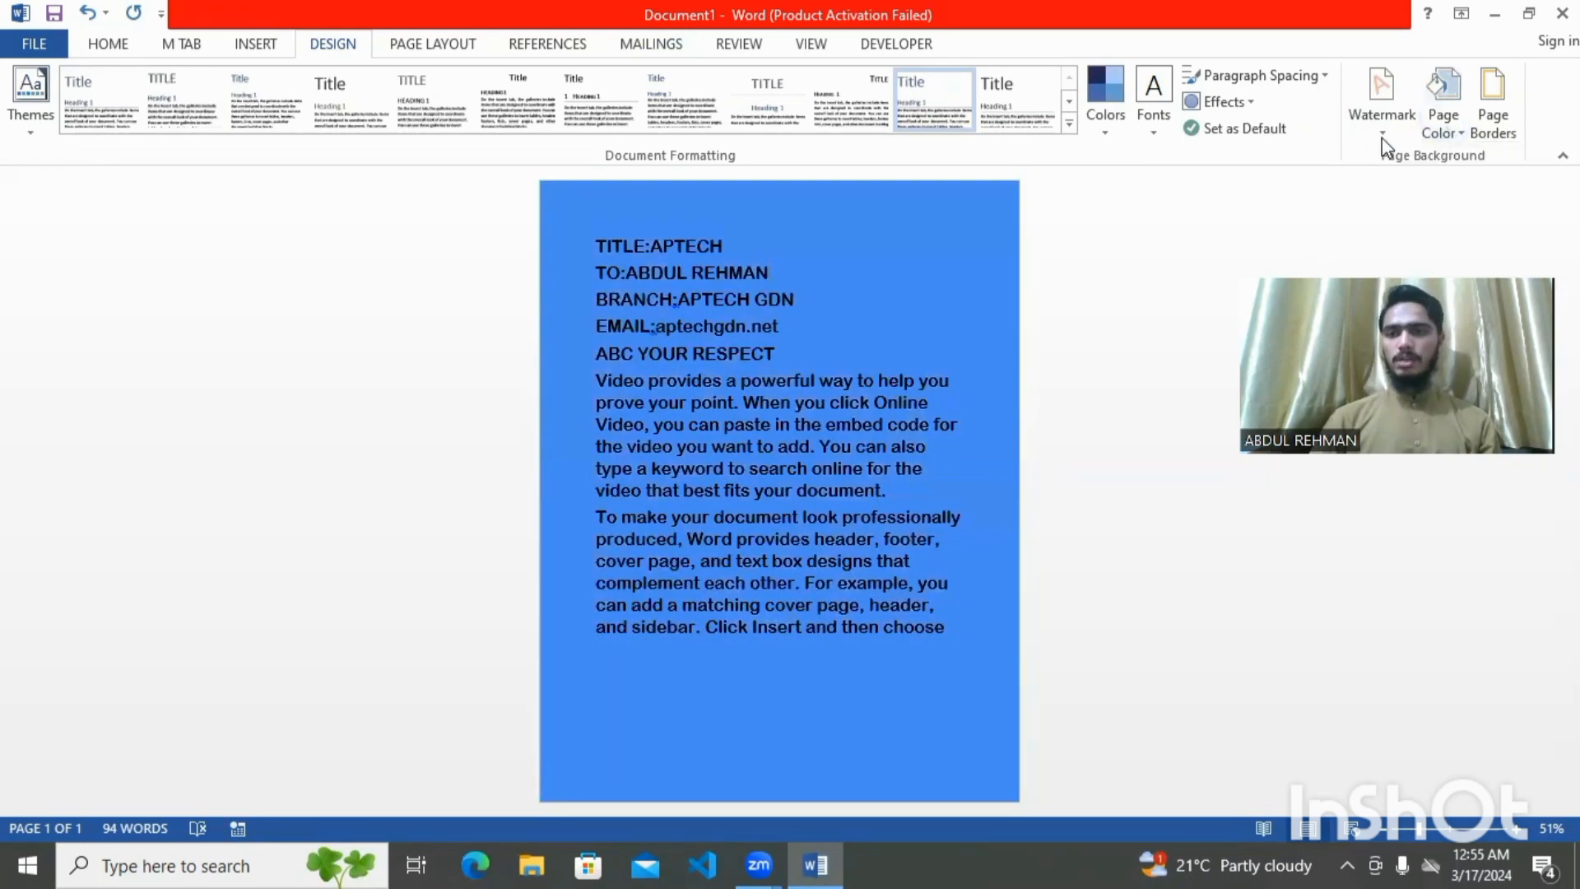
click(1376, 91)
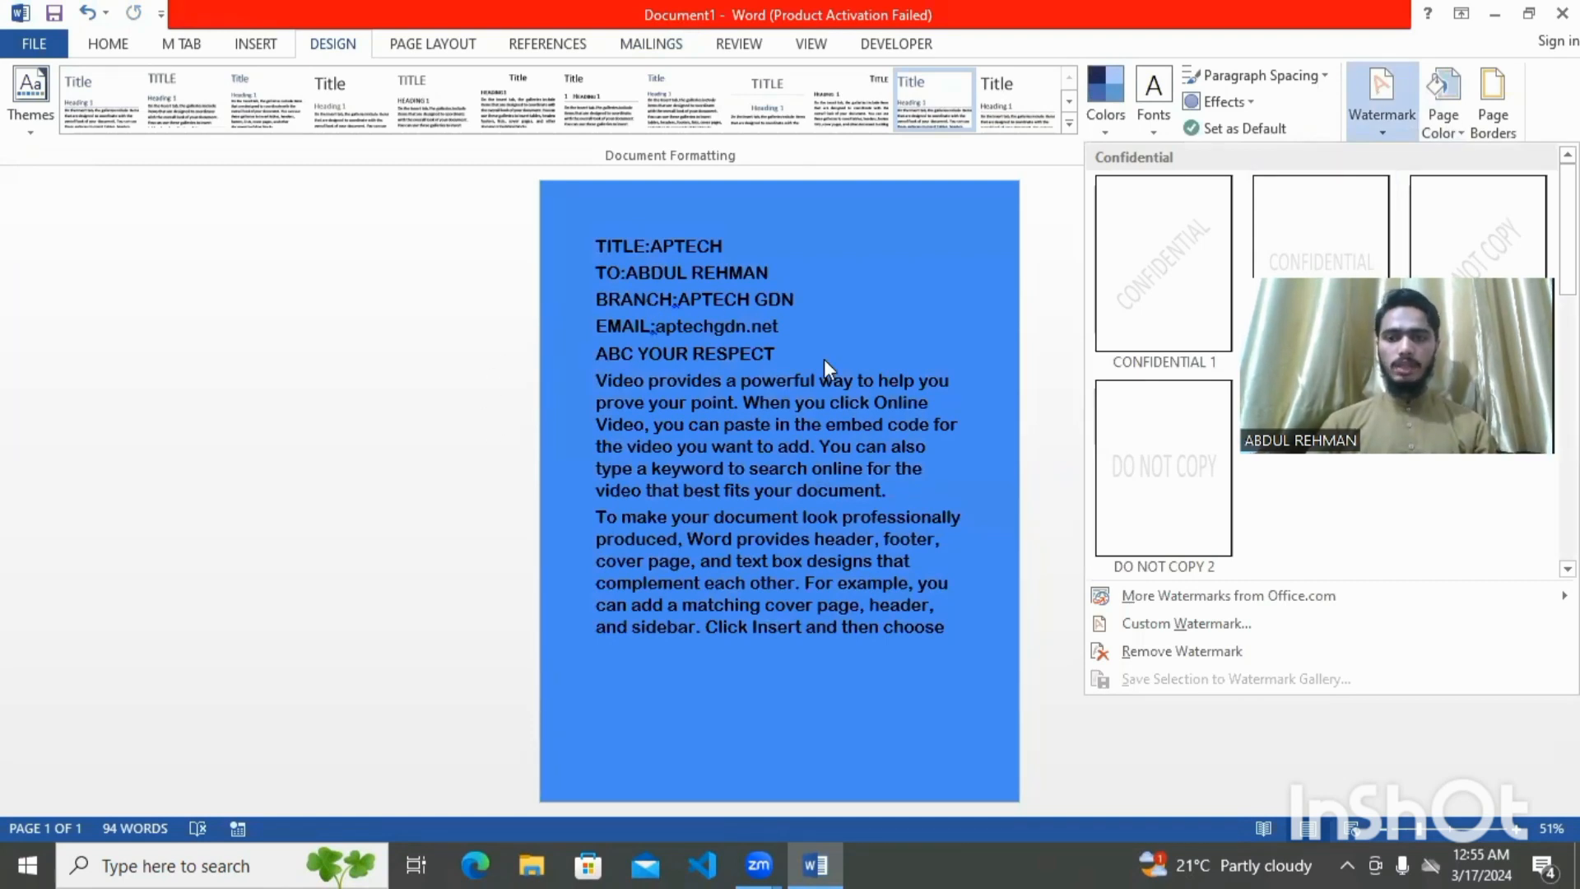
Apply the diagonal CONFIDENTIAL 1 watermark and check it behind the letter text
click(1148, 278)
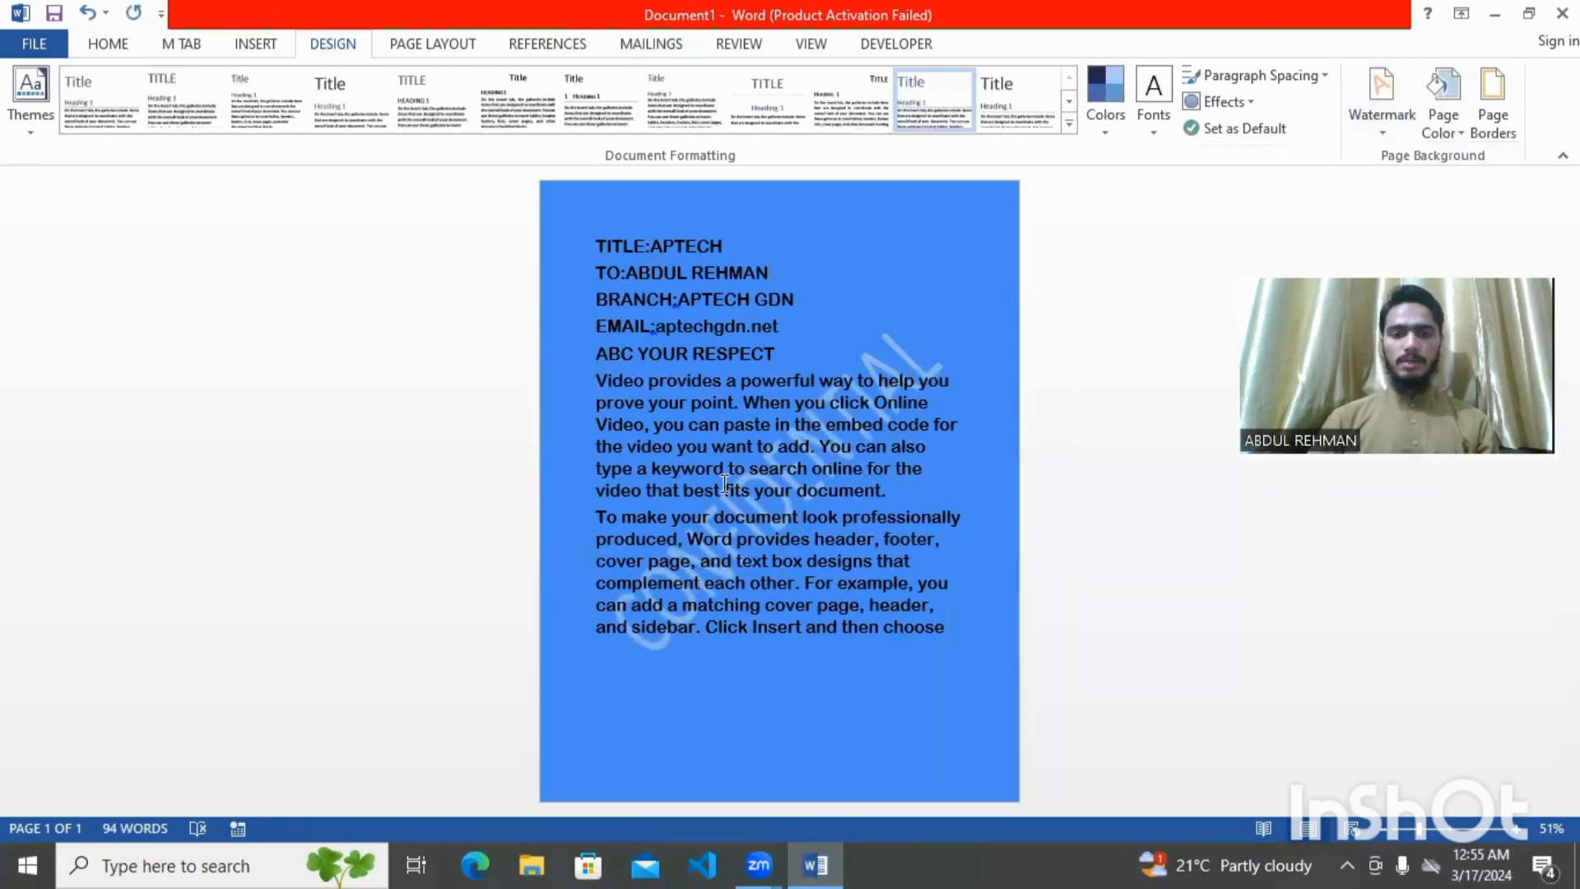
scroll(724, 483, up, 8)
drag(907, 623, 835, 344)
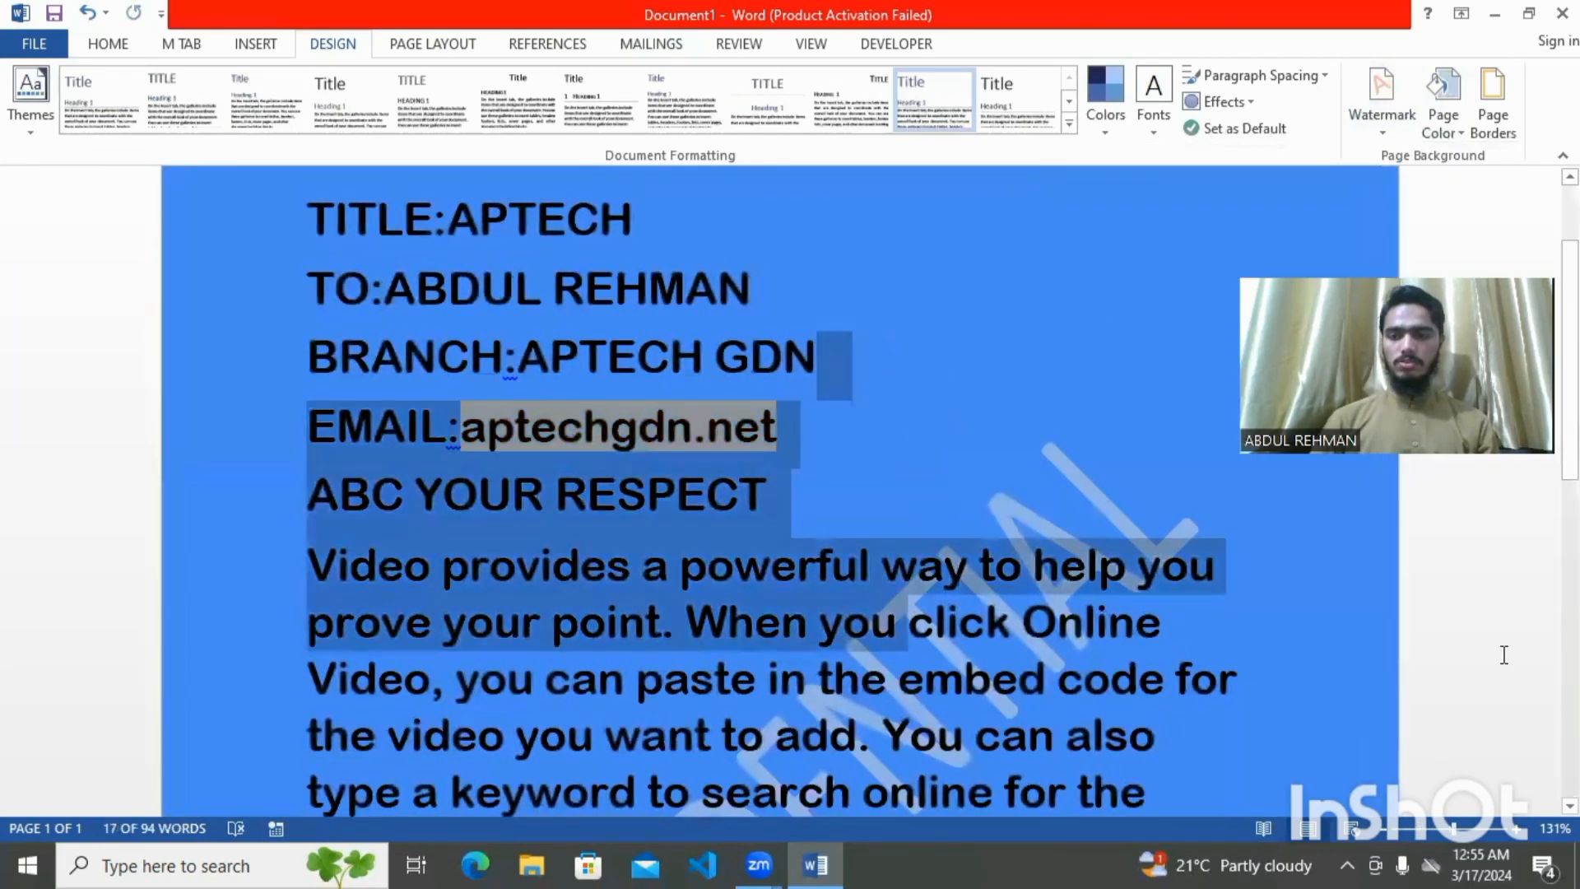
scroll(486, 548, down, 8)
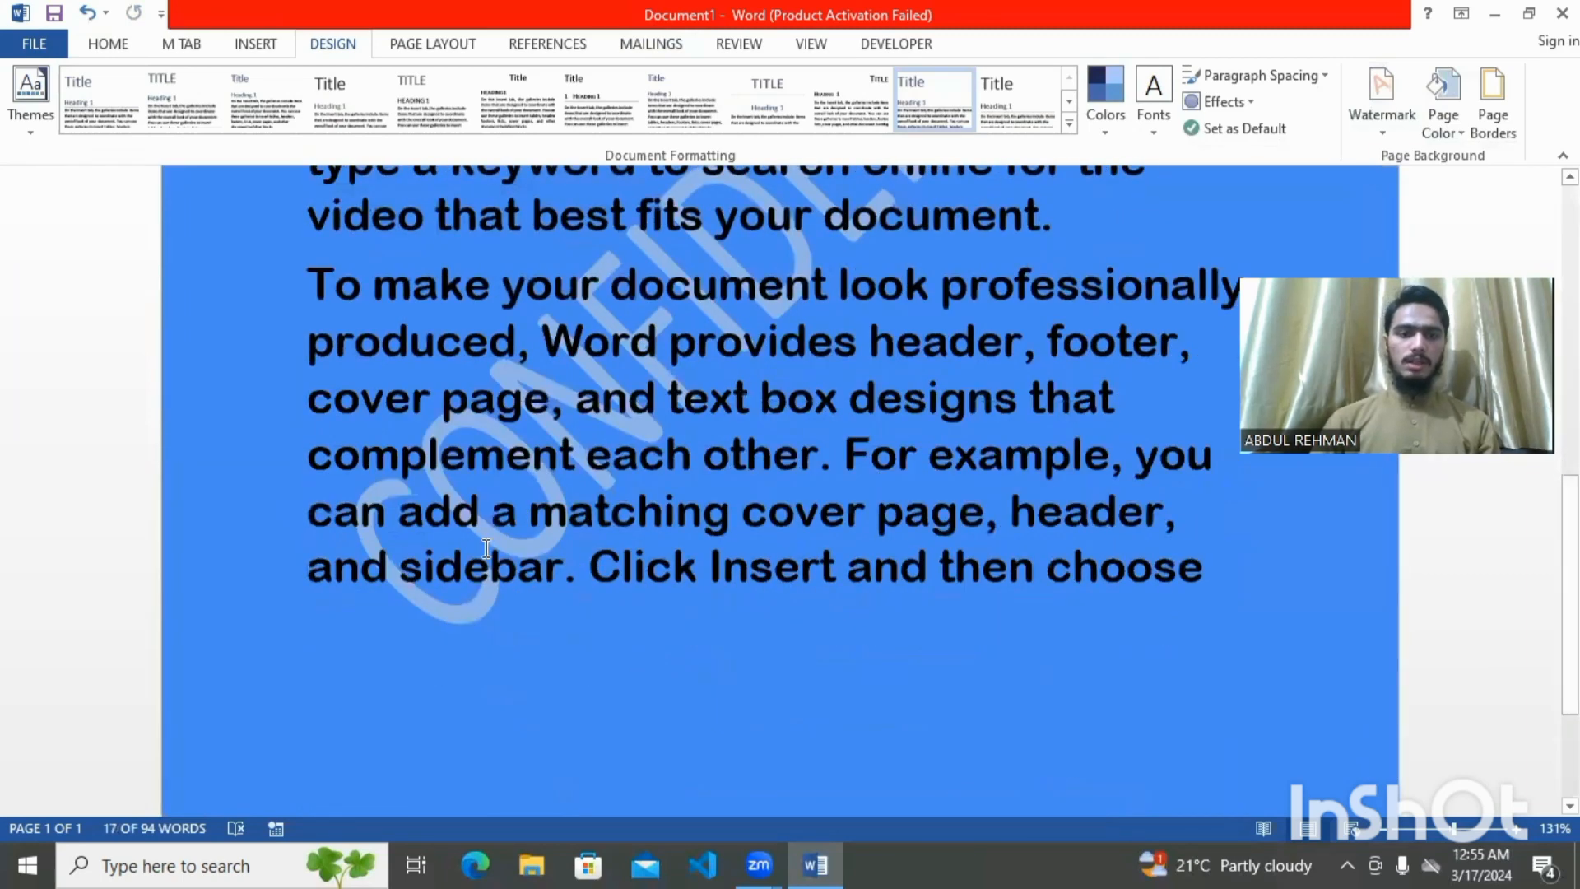
scroll(1132, 385, down, 3)
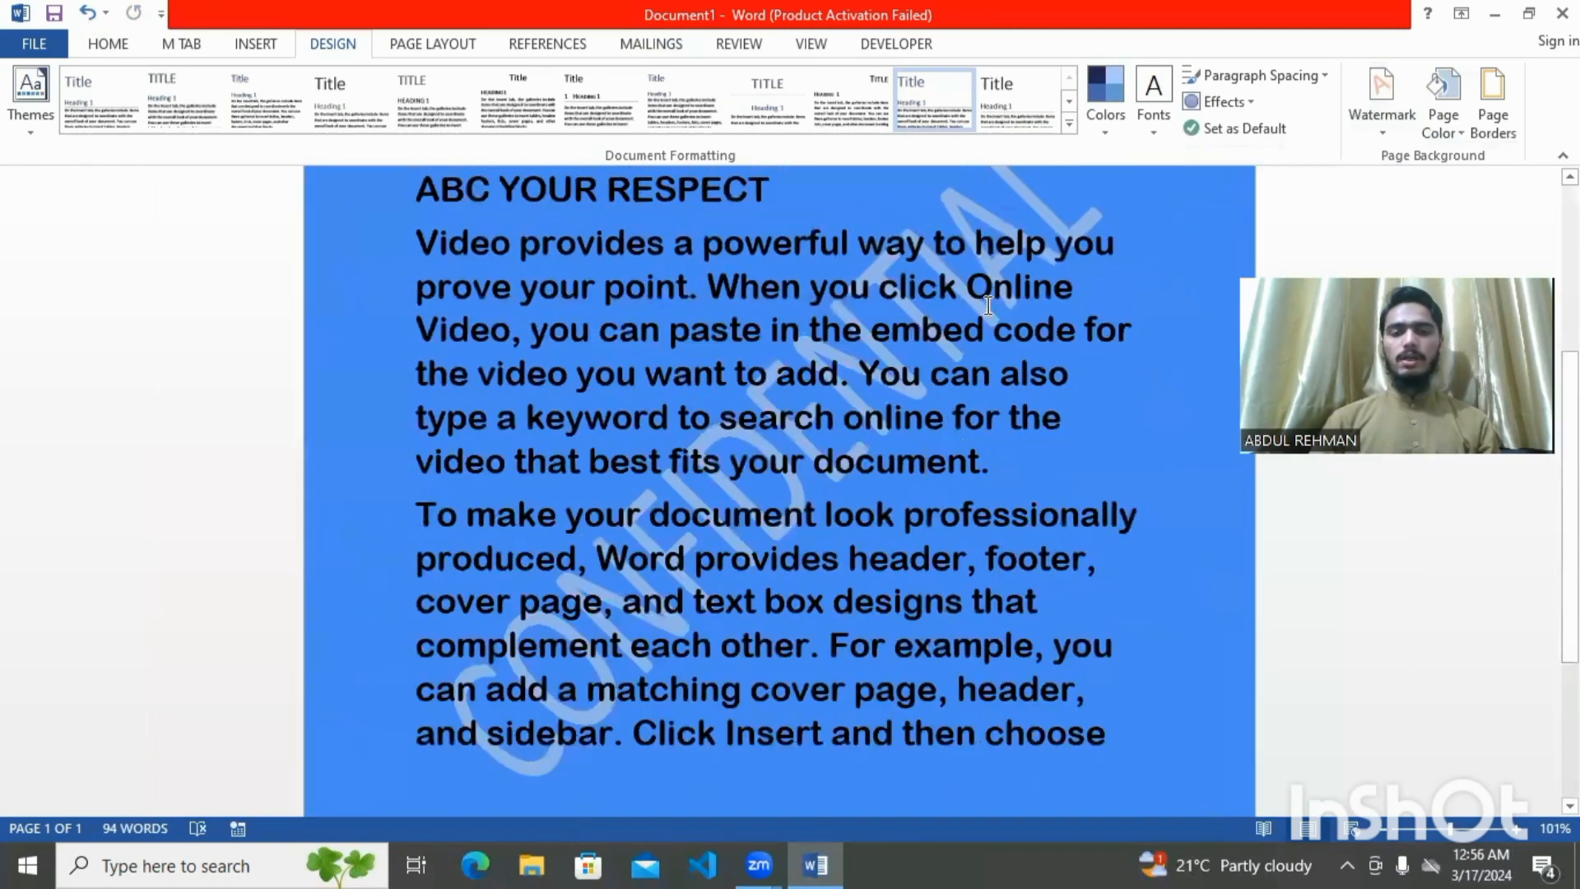
click(987, 305)
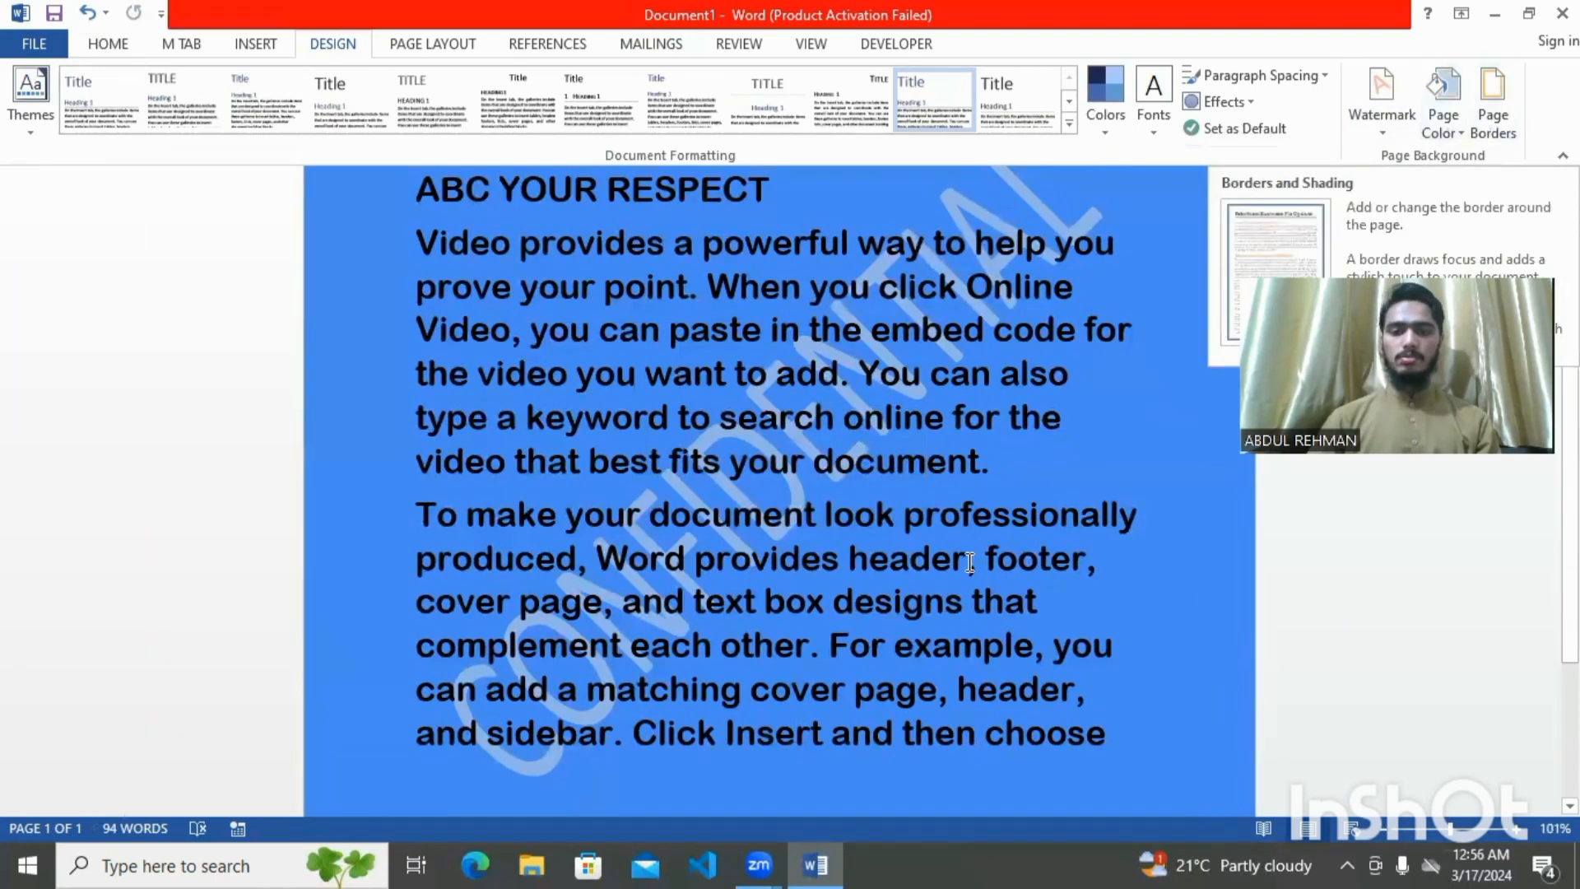
Frame the page with a Box border using the thickest 3 pt solid line
scroll(970, 562, down, 5)
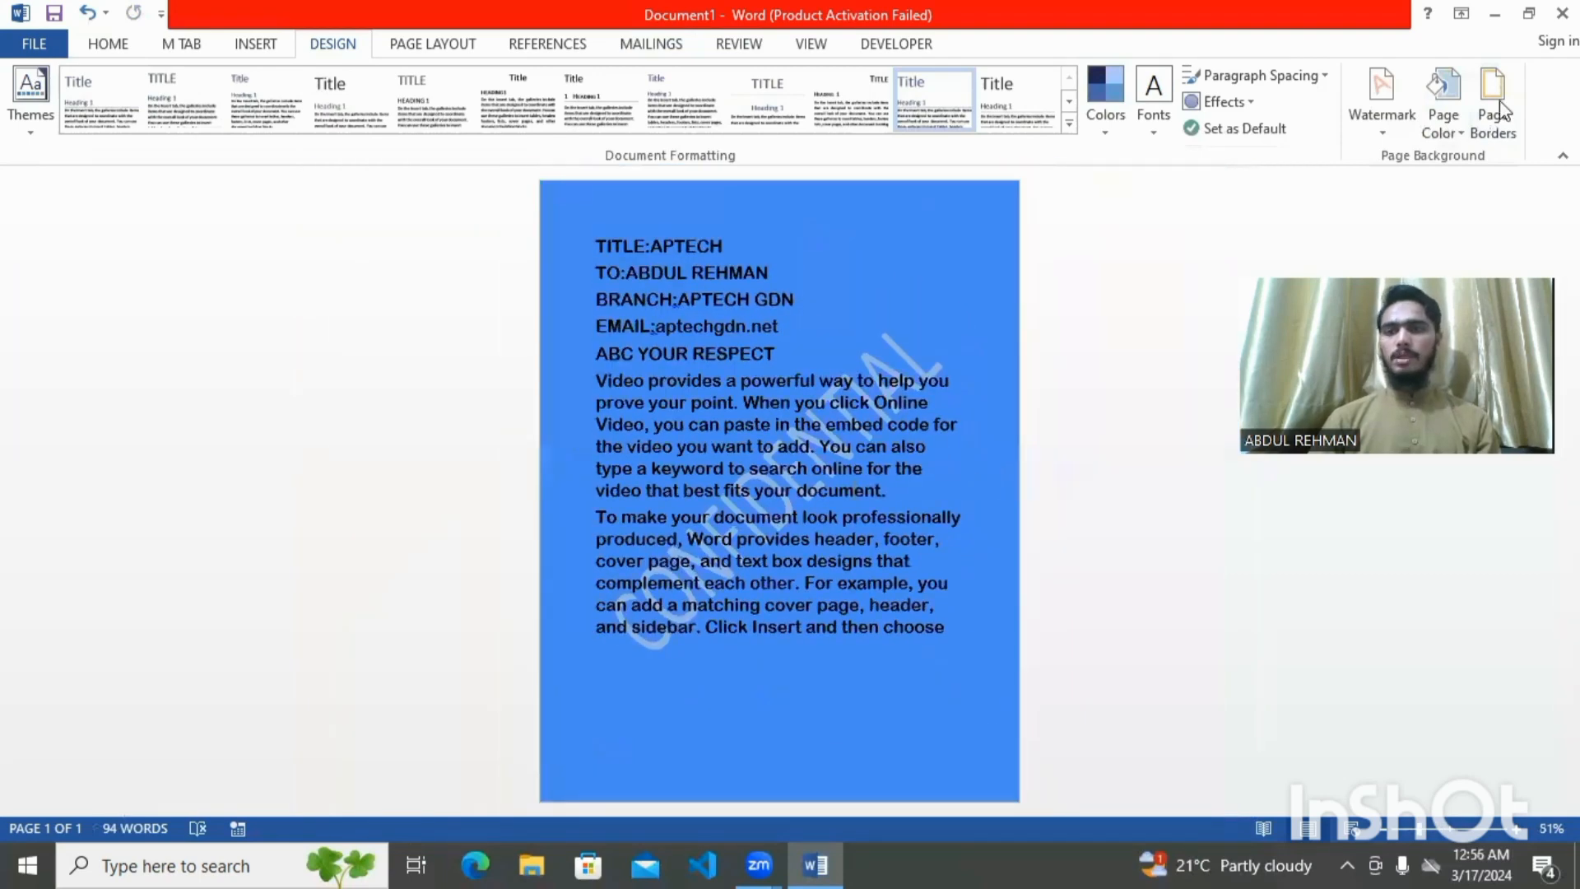
click(1499, 107)
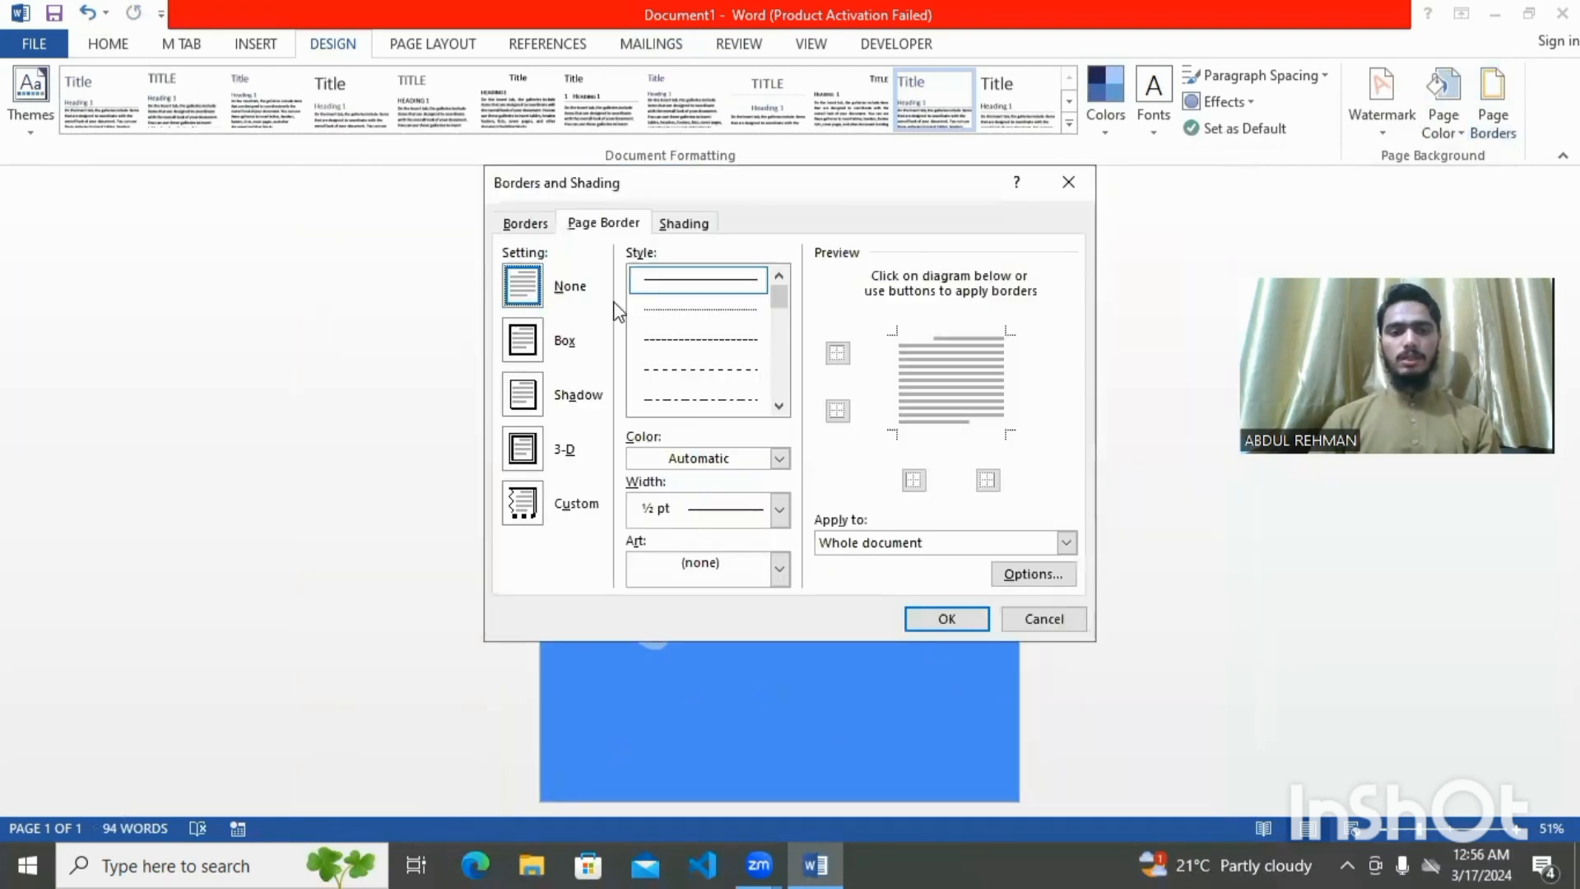
click(516, 344)
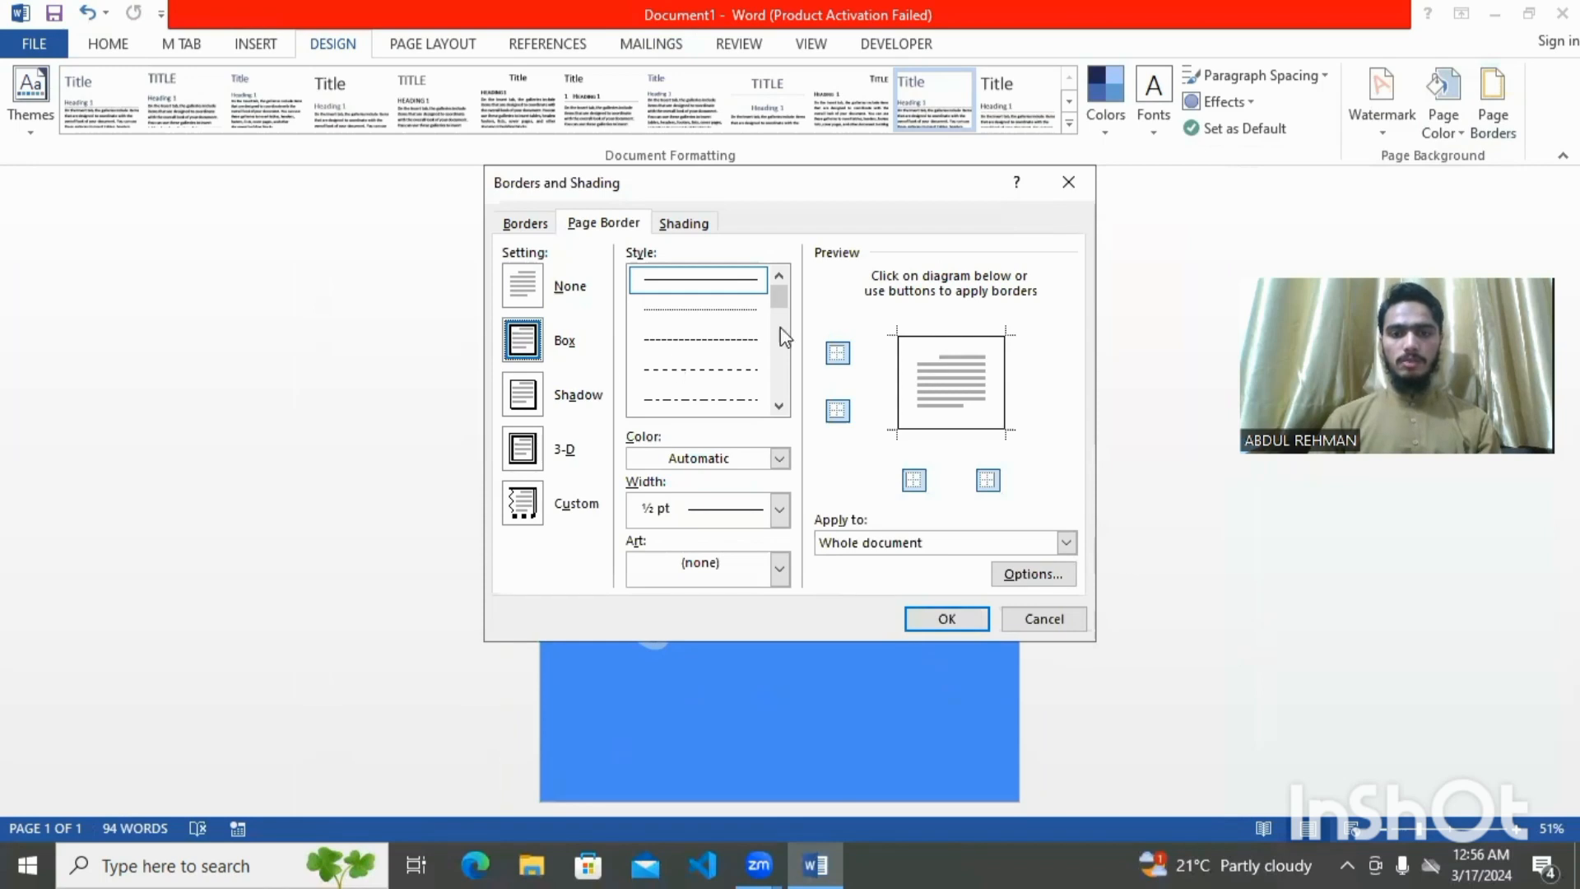
drag(789, 293, 802, 379)
click(773, 373)
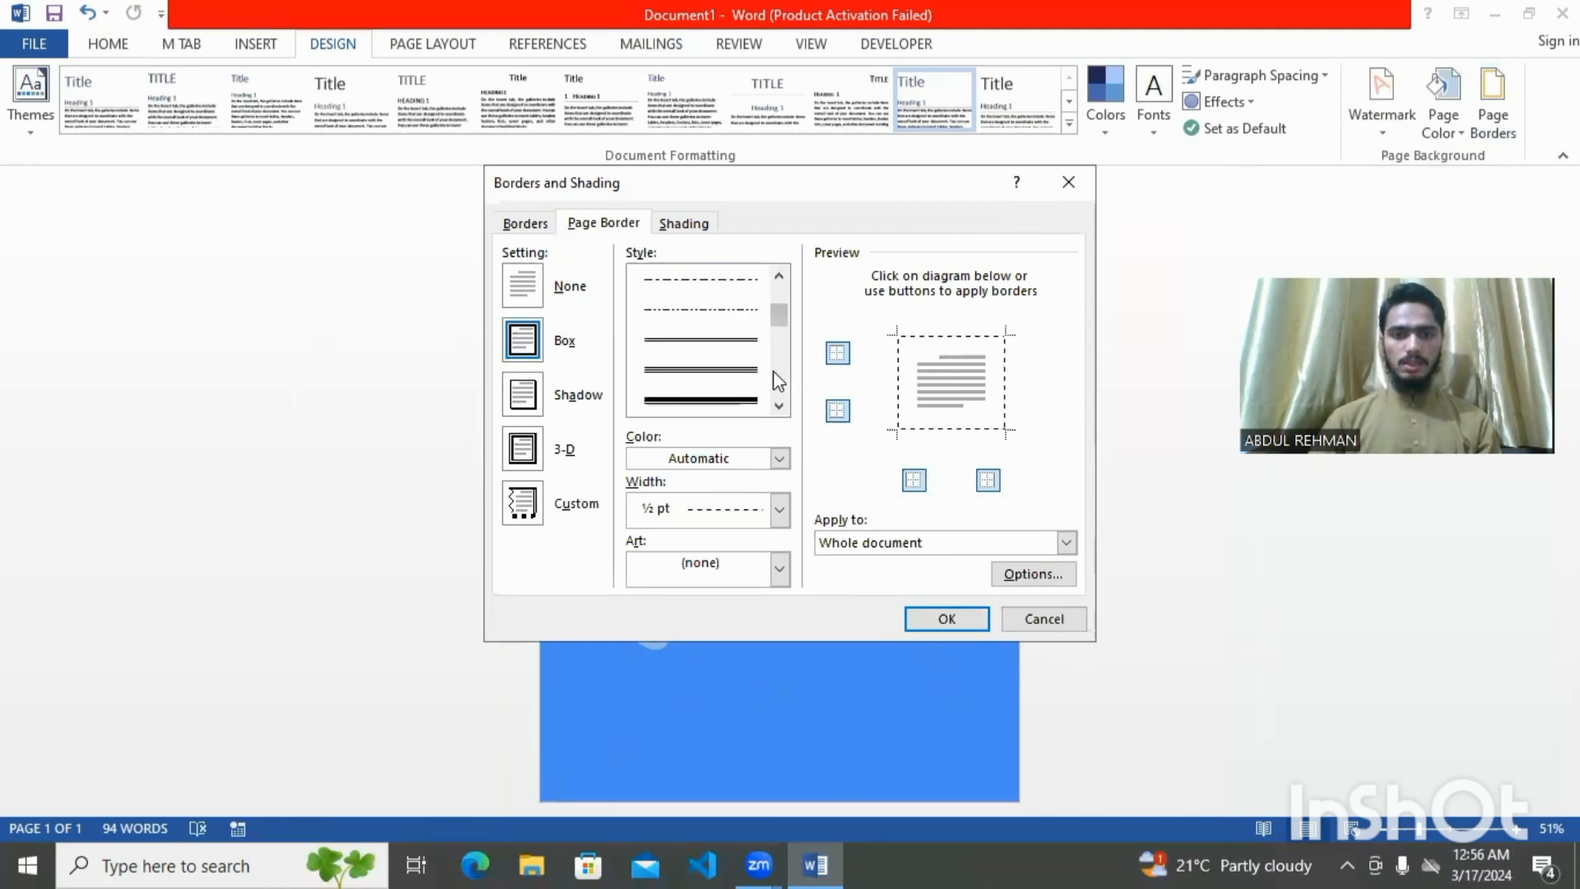
click(712, 400)
click(934, 617)
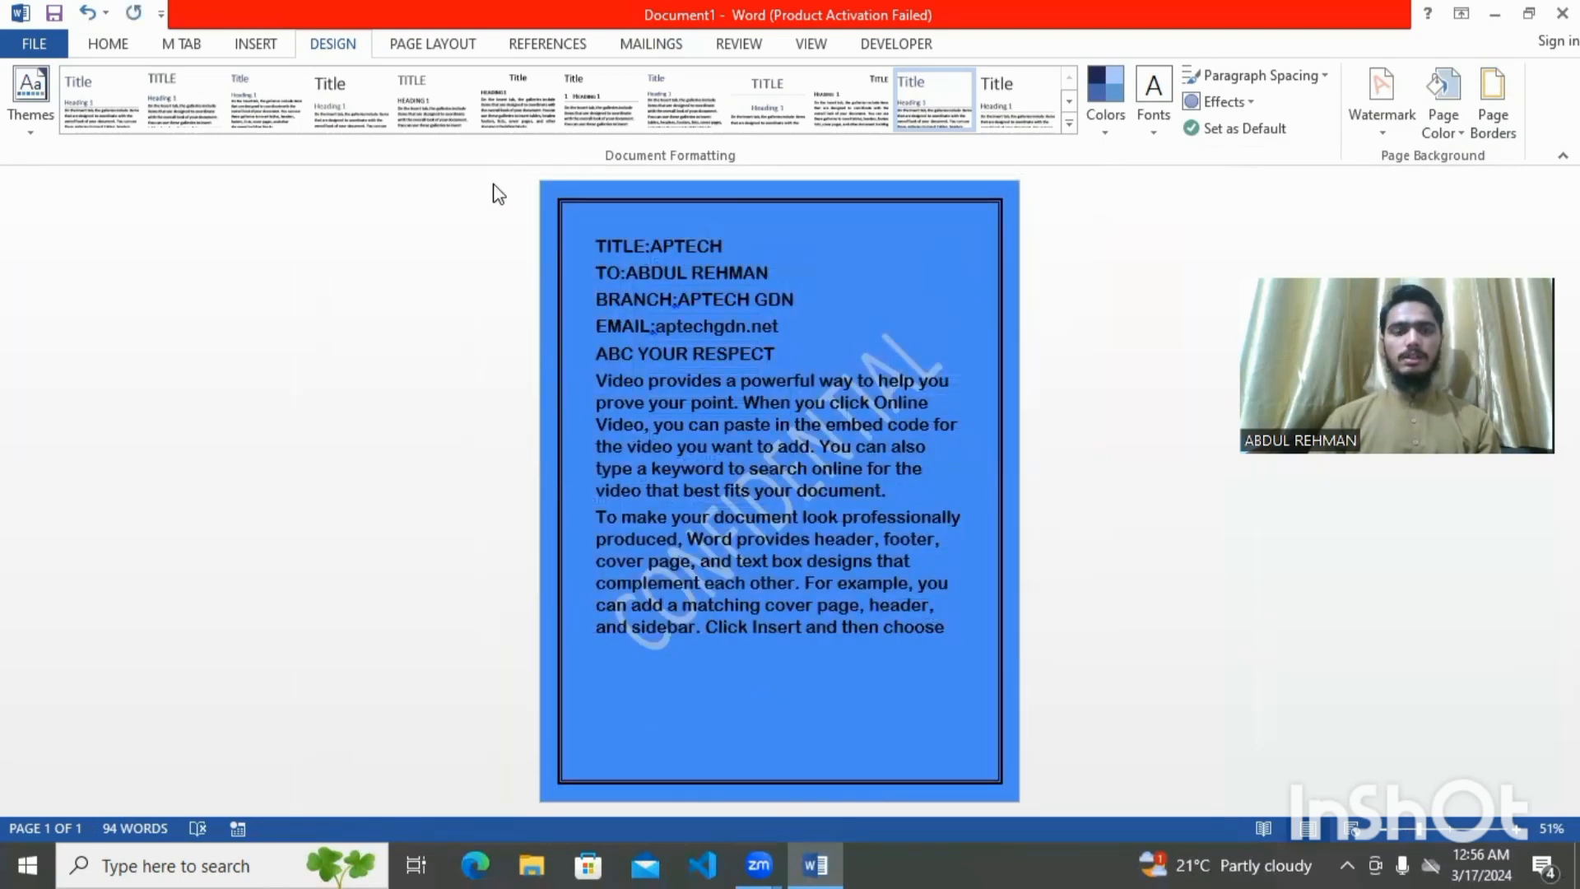
click(445, 53)
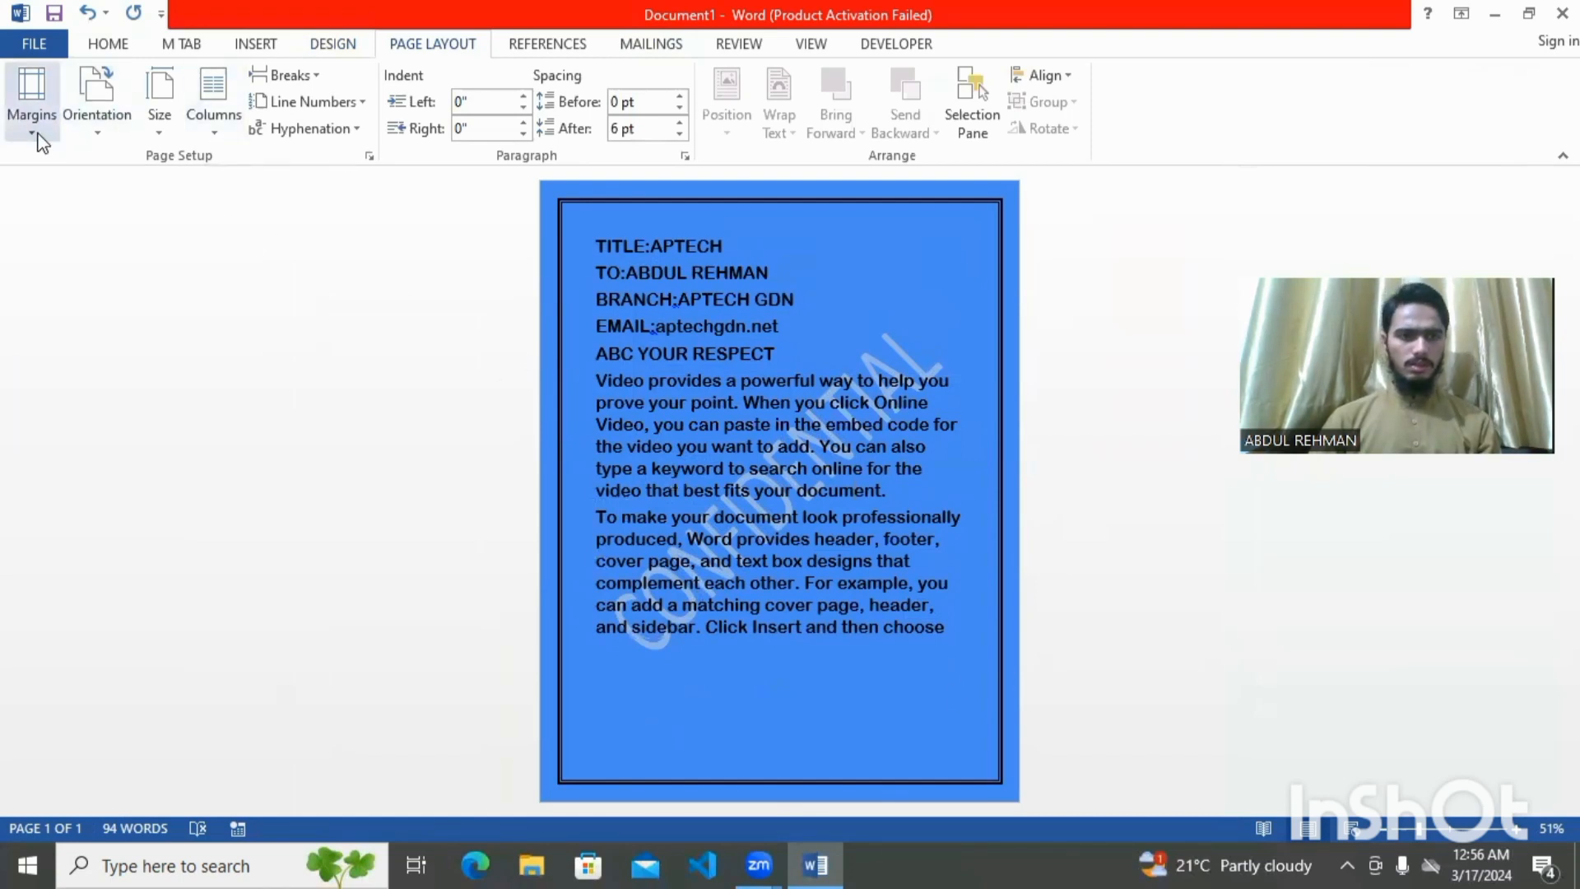
Try Narrow margins, then settle on Wide margins for the letter
click(35, 127)
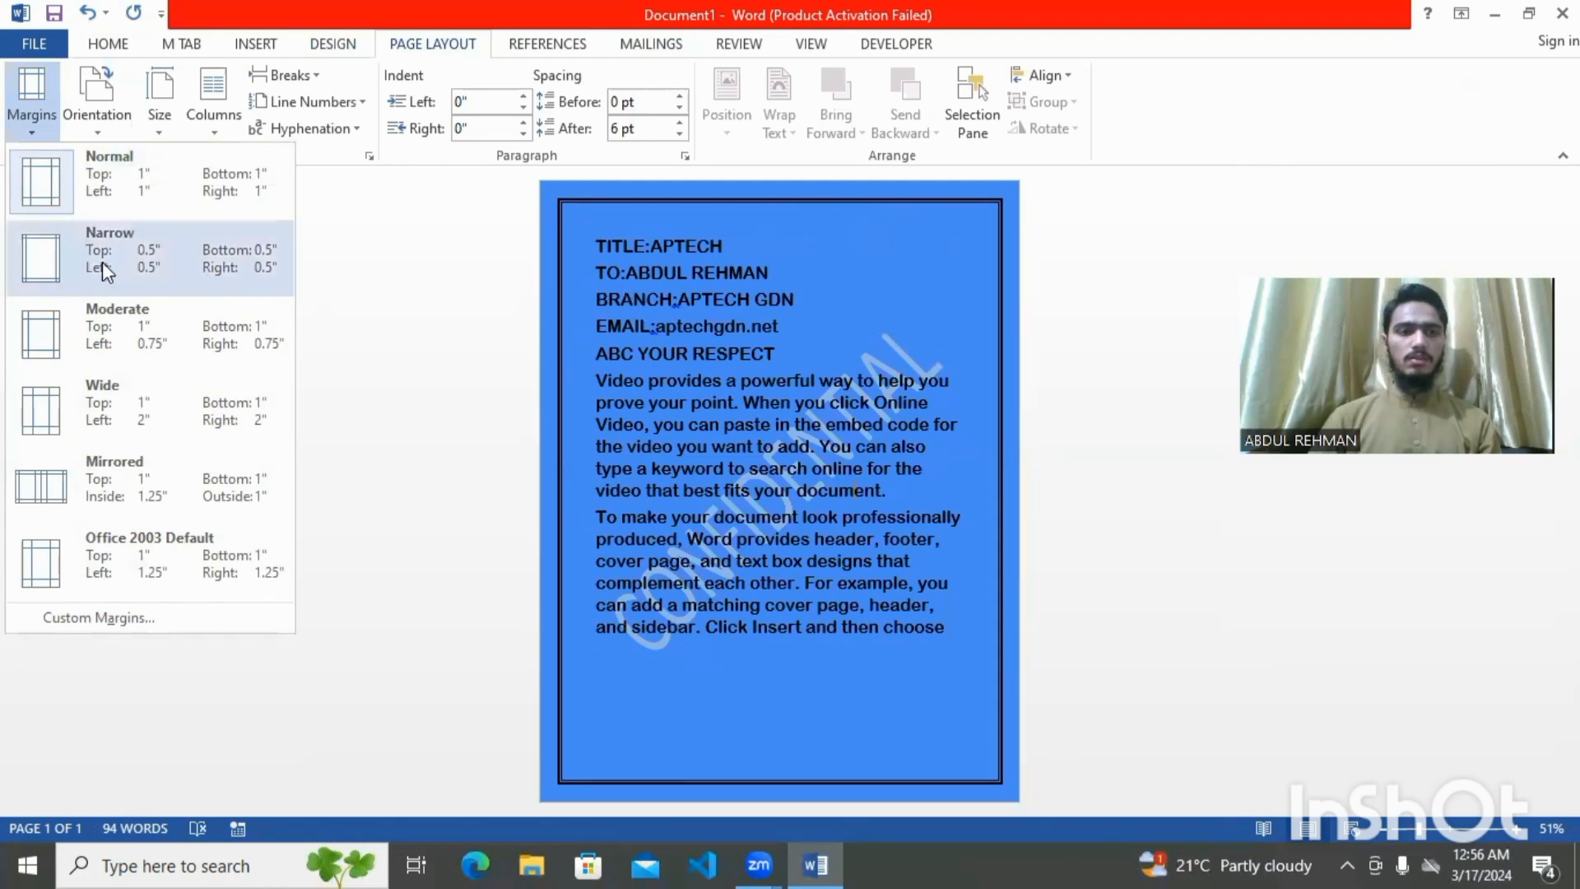
click(45, 268)
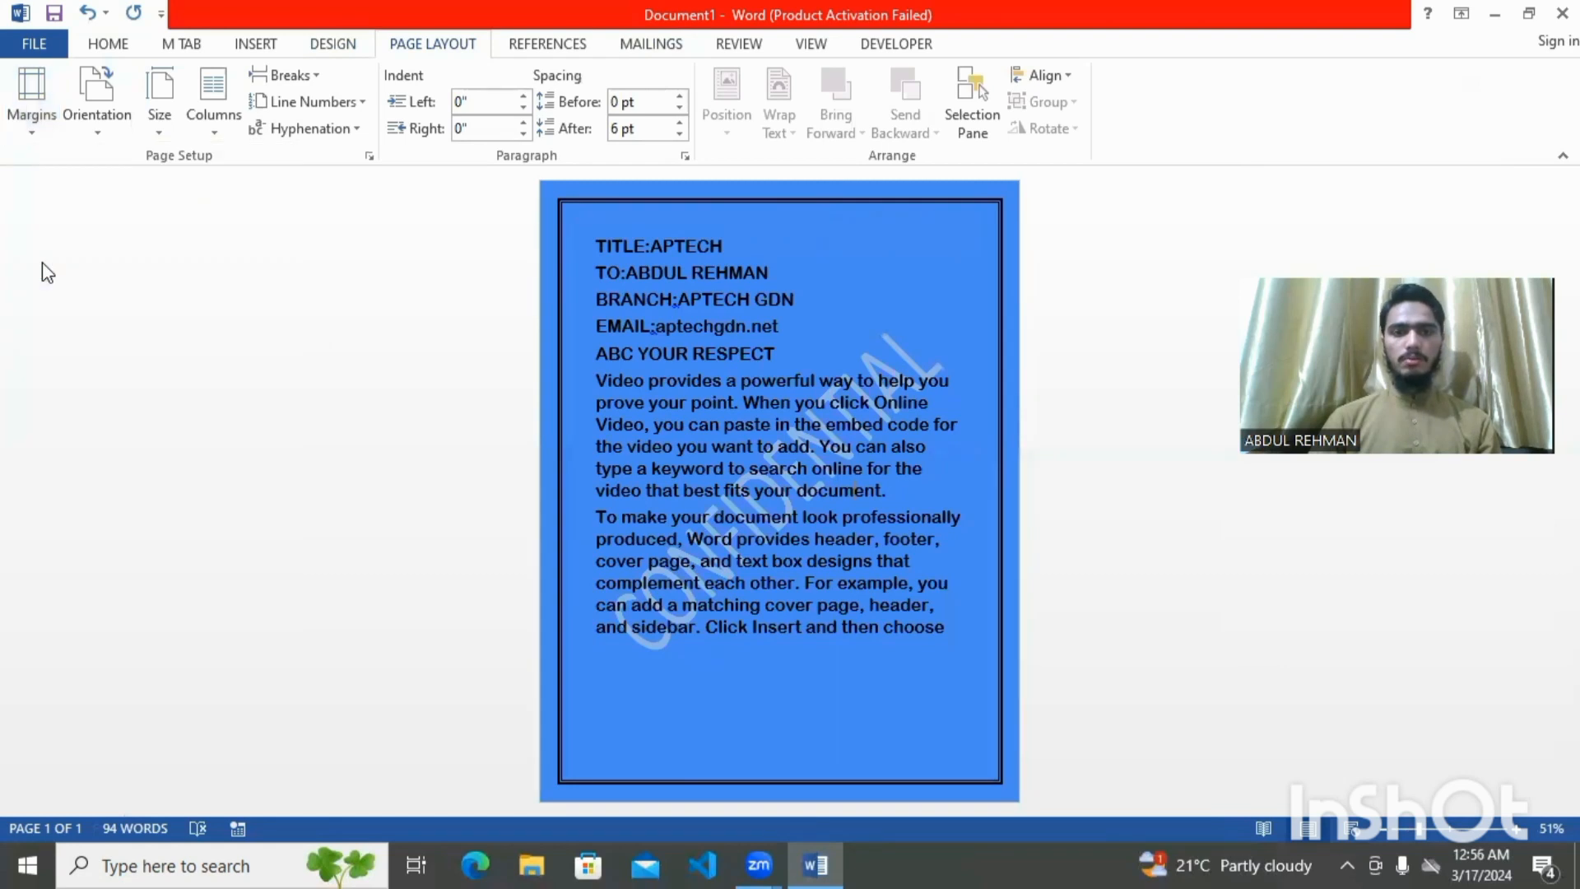
click(39, 105)
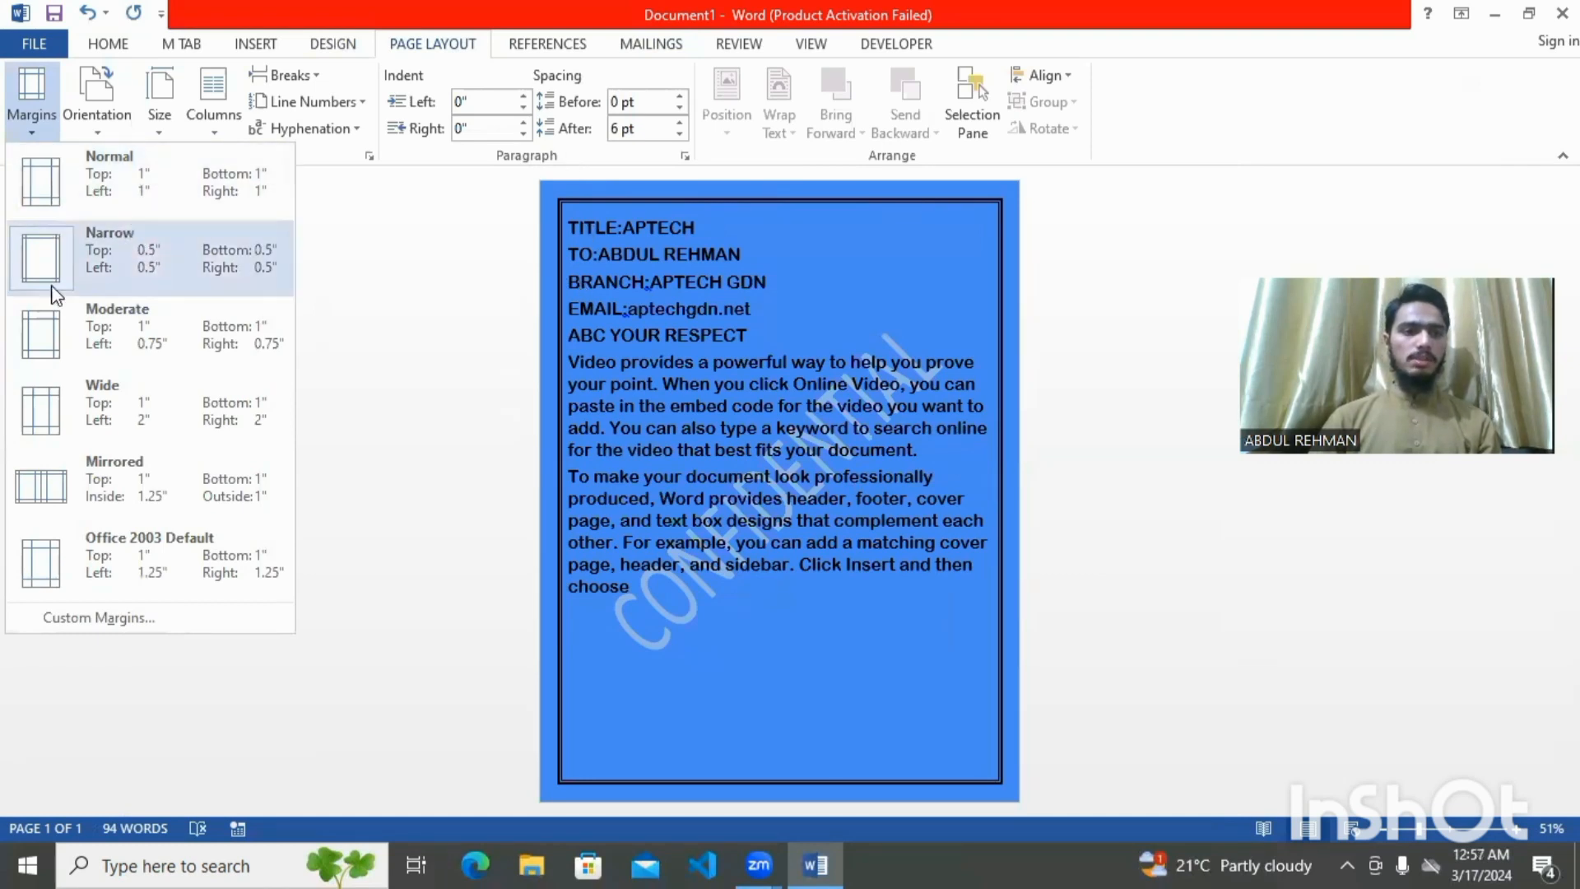
click(47, 413)
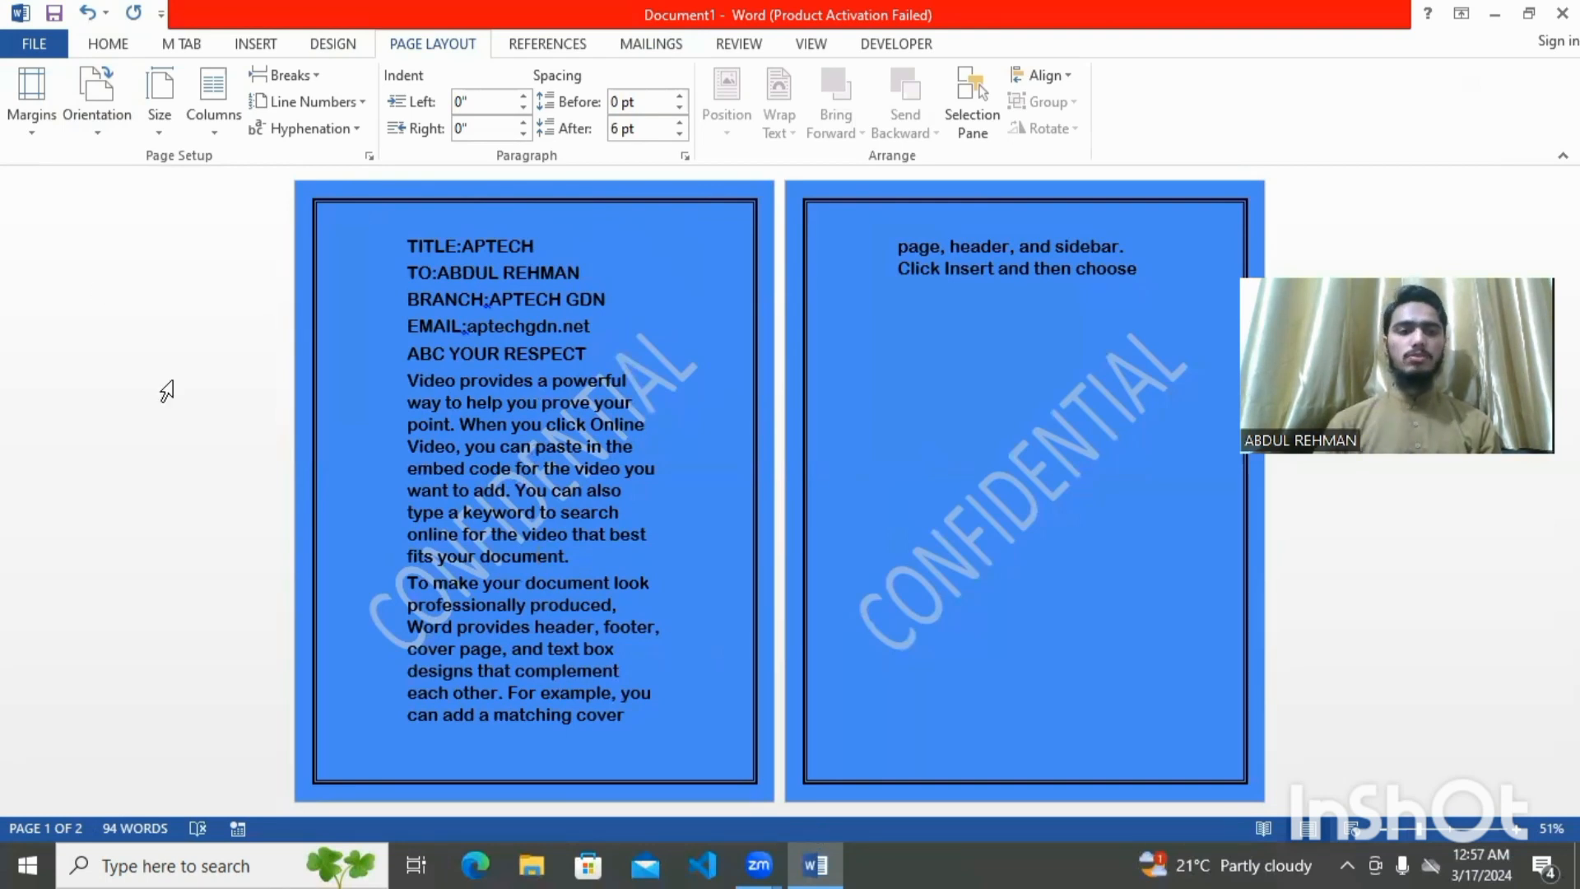
Switch the letter's page orientation to Landscape
click(98, 120)
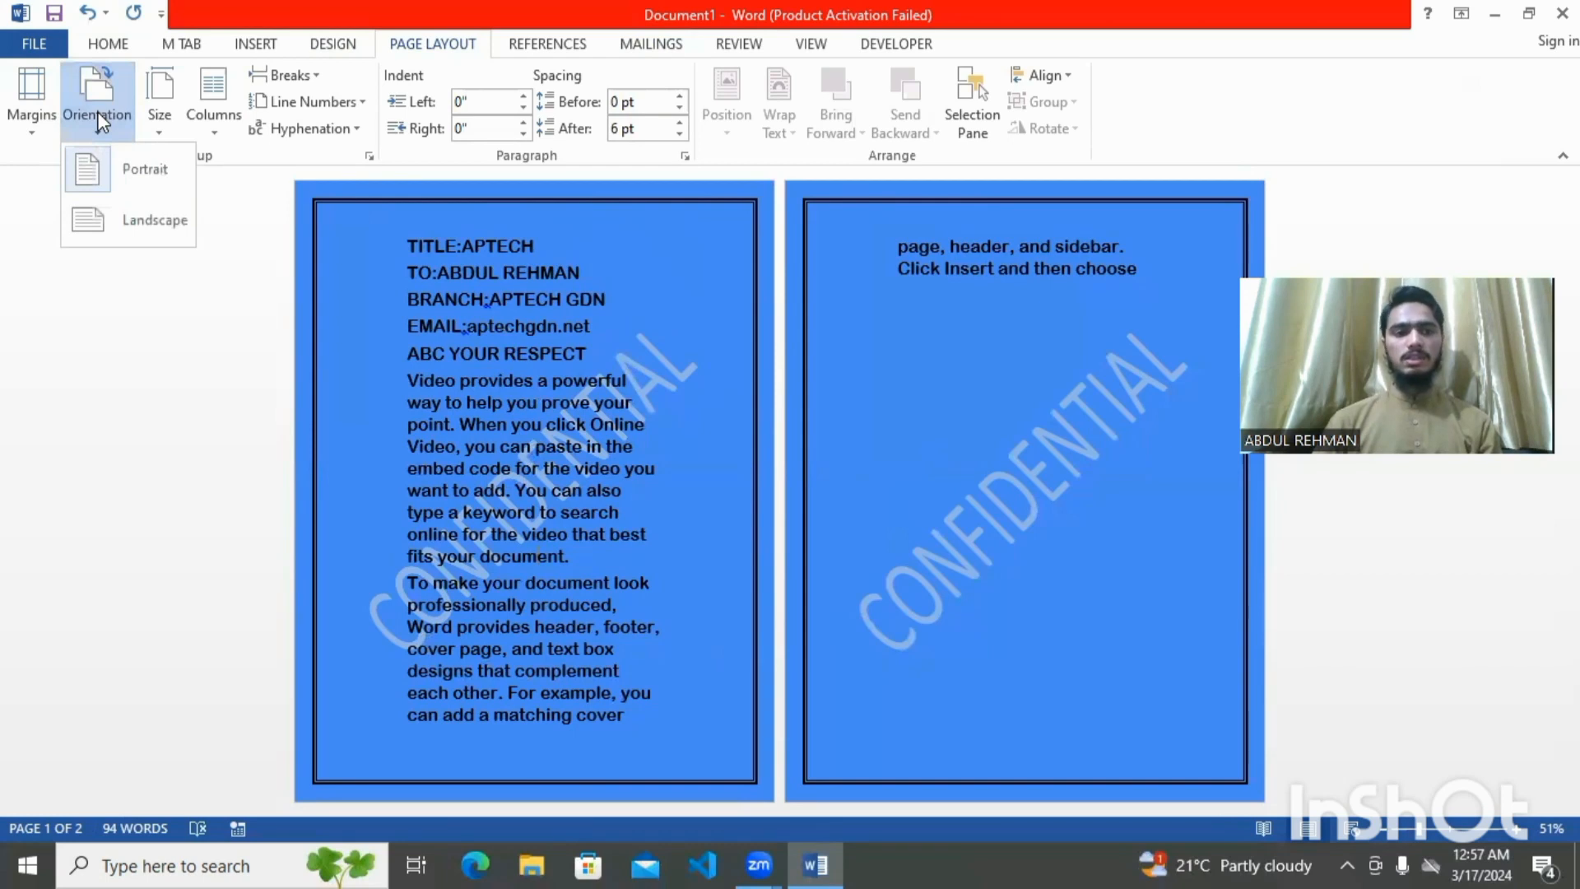
click(116, 221)
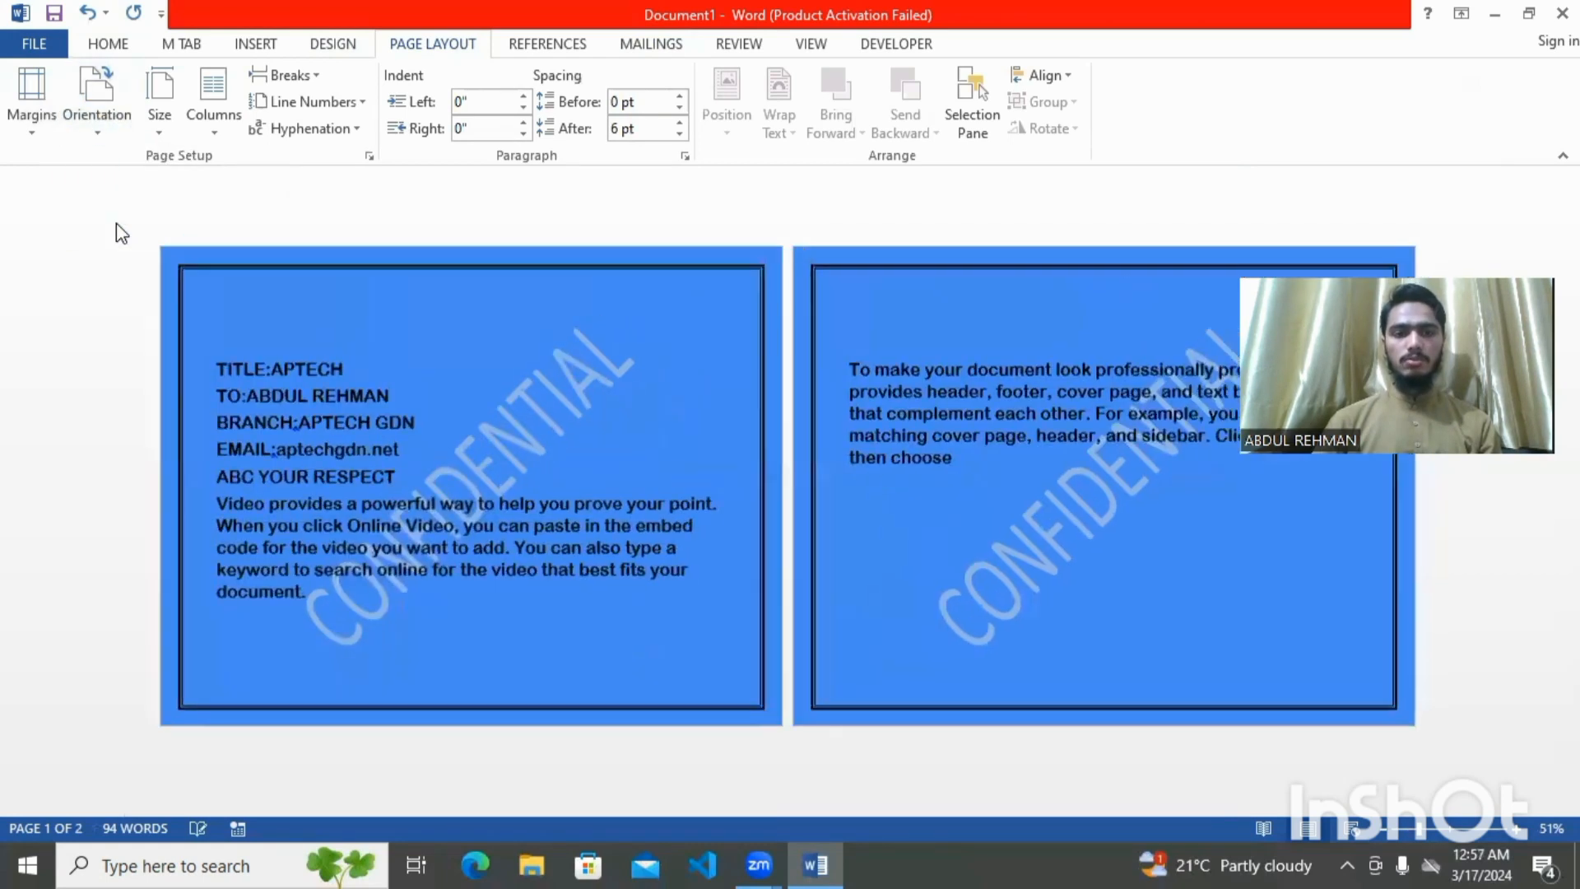